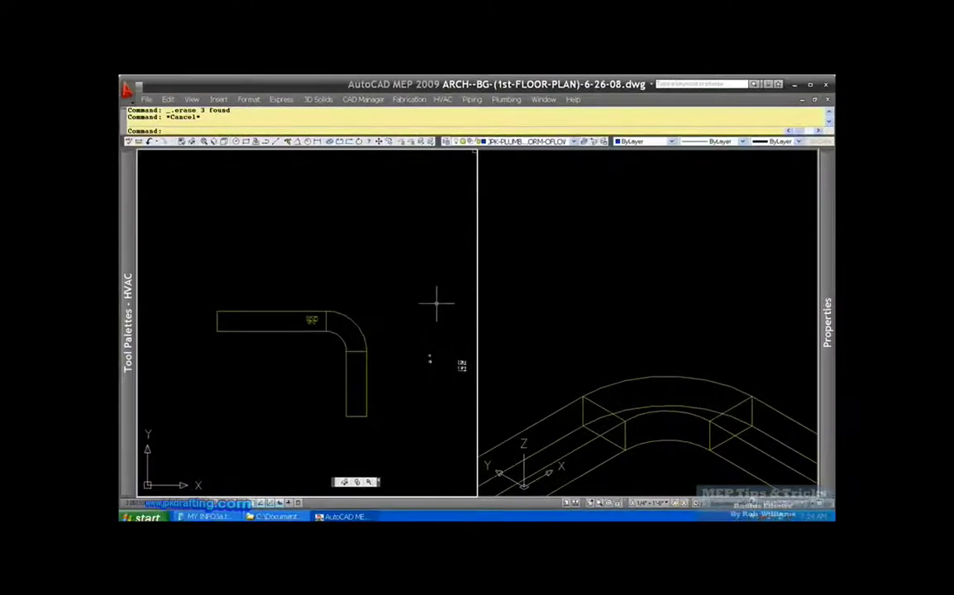
- Inspect the existing duct elbow by selecting and deselecting it several times
{"action": "scroll", "coordinate": [311, 354], "scroll_direction": "up", "scroll_amount": 3}
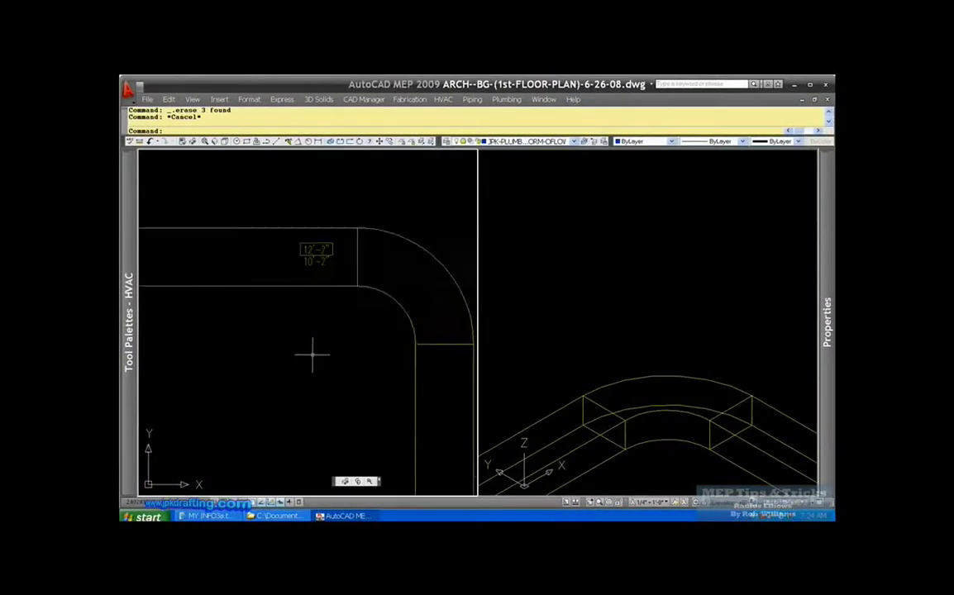
{"action": "scroll", "coordinate": [311, 354], "scroll_direction": "down", "scroll_amount": 1}
{"action": "left_click", "coordinate": [400, 304]}
{"action": "key", "text": "Escape"}
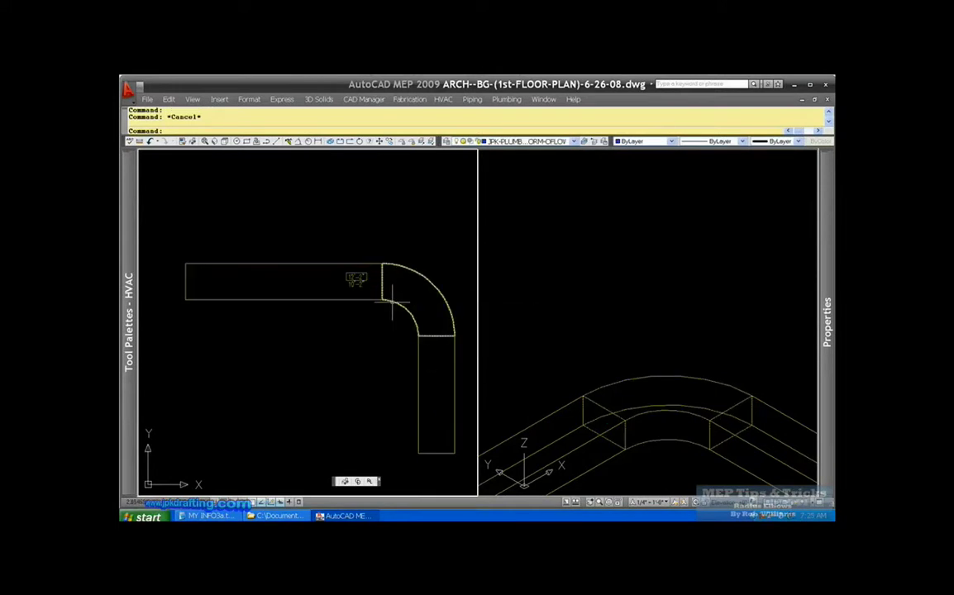
{"action": "scroll", "coordinate": [394, 304], "scroll_direction": "down", "scroll_amount": 2}
{"action": "scroll", "coordinate": [389, 284], "scroll_direction": "up", "scroll_amount": 3}
{"action": "scroll", "coordinate": [386, 293], "scroll_direction": "down", "scroll_amount": 2}
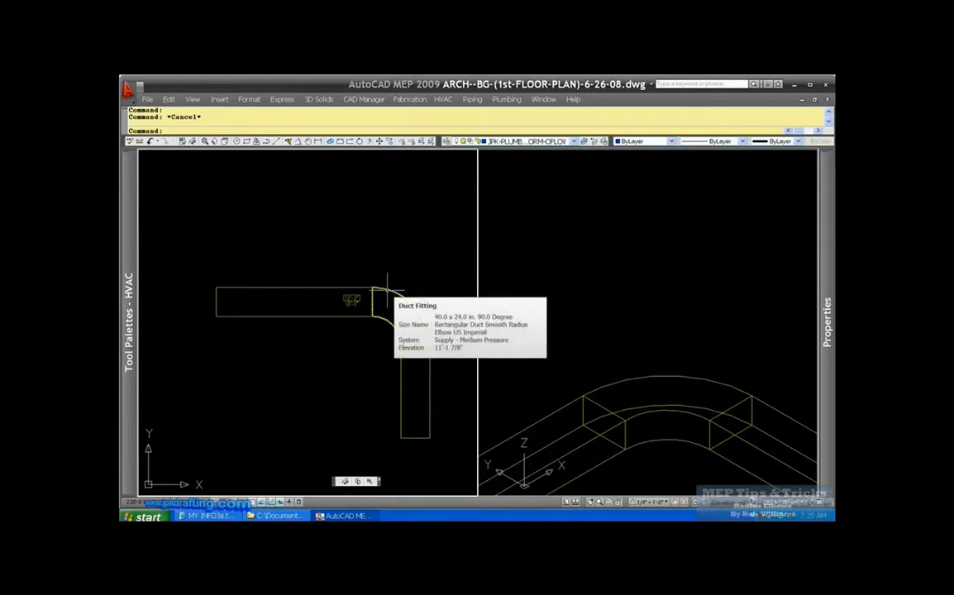
{"action": "scroll", "coordinate": [385, 286], "scroll_direction": "up", "scroll_amount": 2}
{"action": "scroll", "coordinate": [383, 281], "scroll_direction": "down", "scroll_amount": 2}
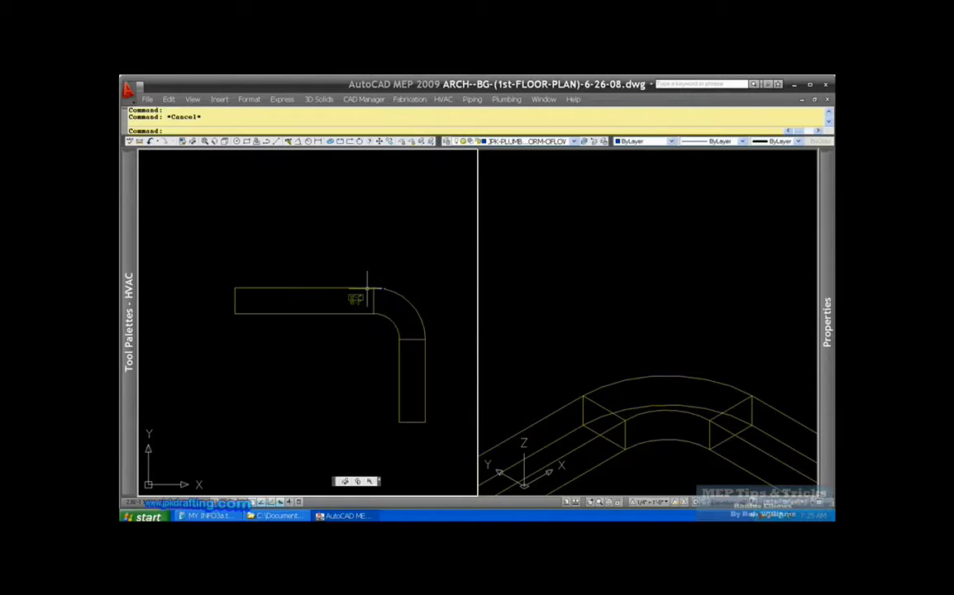
{"action": "left_click", "coordinate": [389, 290]}
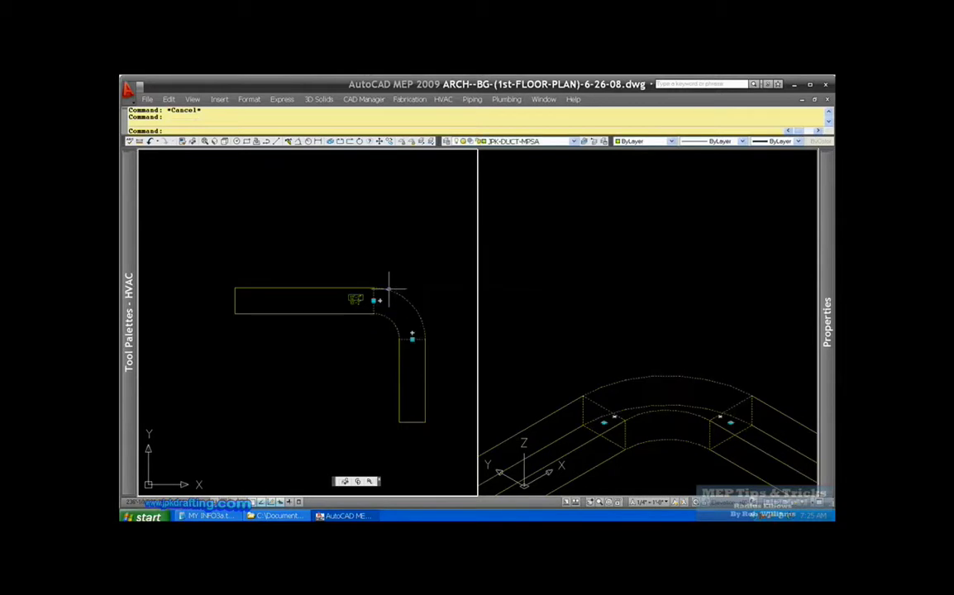
{"action": "key", "text": "Escape"}
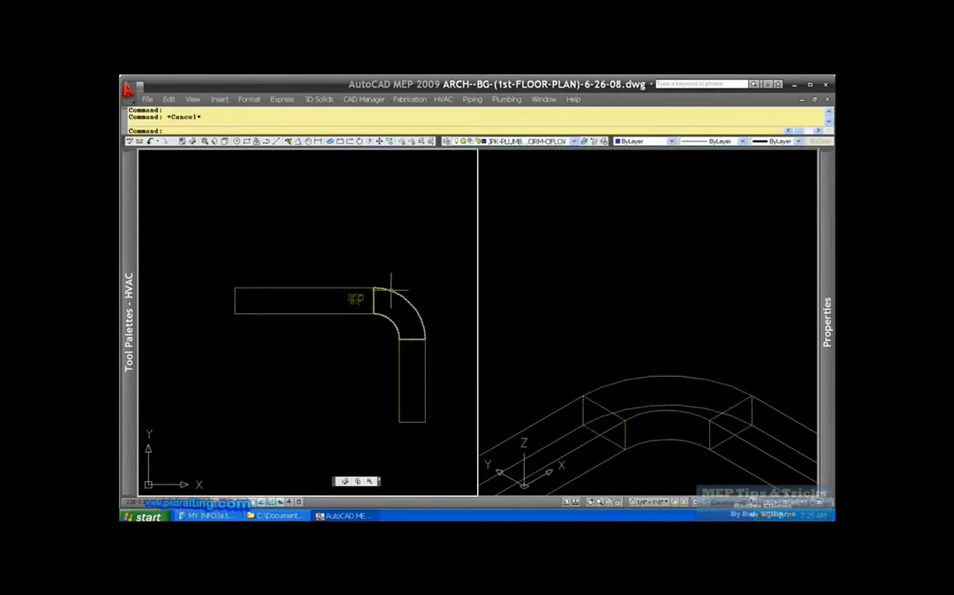
{"action": "left_click", "coordinate": [392, 291]}
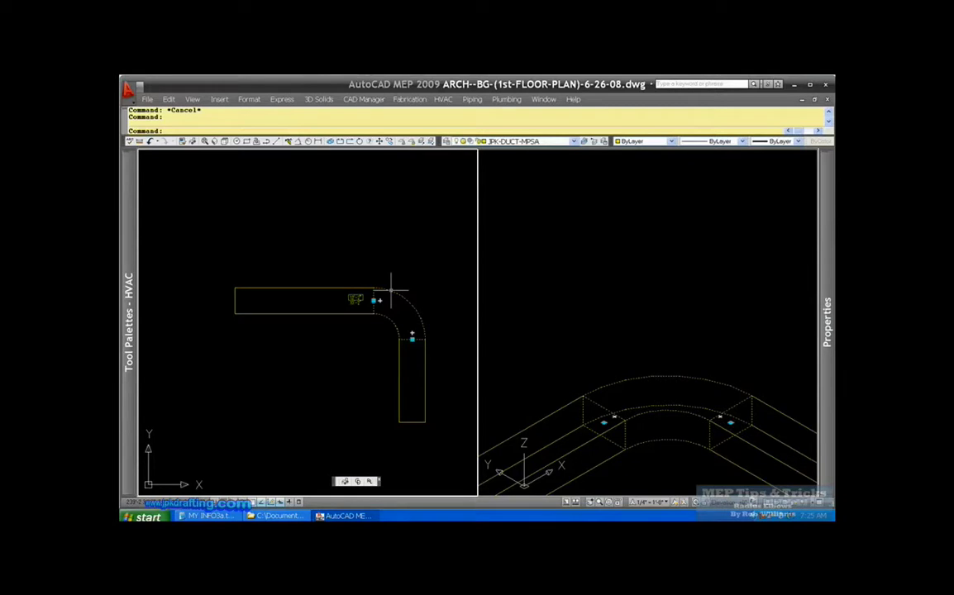
{"action": "key", "text": "Escape"}
{"action": "scroll", "coordinate": [389, 283], "scroll_direction": "down", "scroll_amount": 1}
- Start a new Duct run at its first point and open its elbow routing preferences
{"action": "mouse_move", "coordinate": [128, 245]}
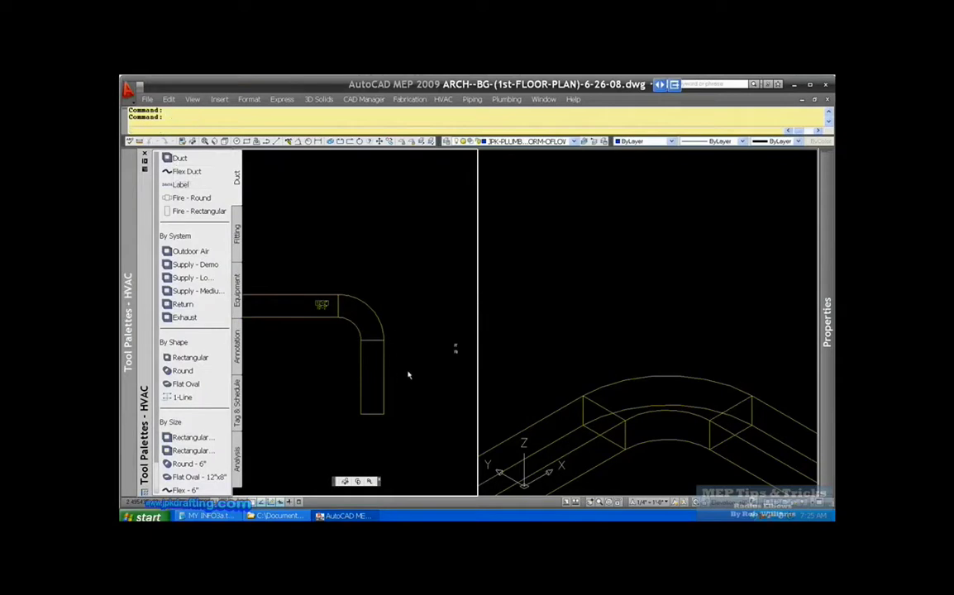
{"action": "left_click", "coordinate": [421, 408]}
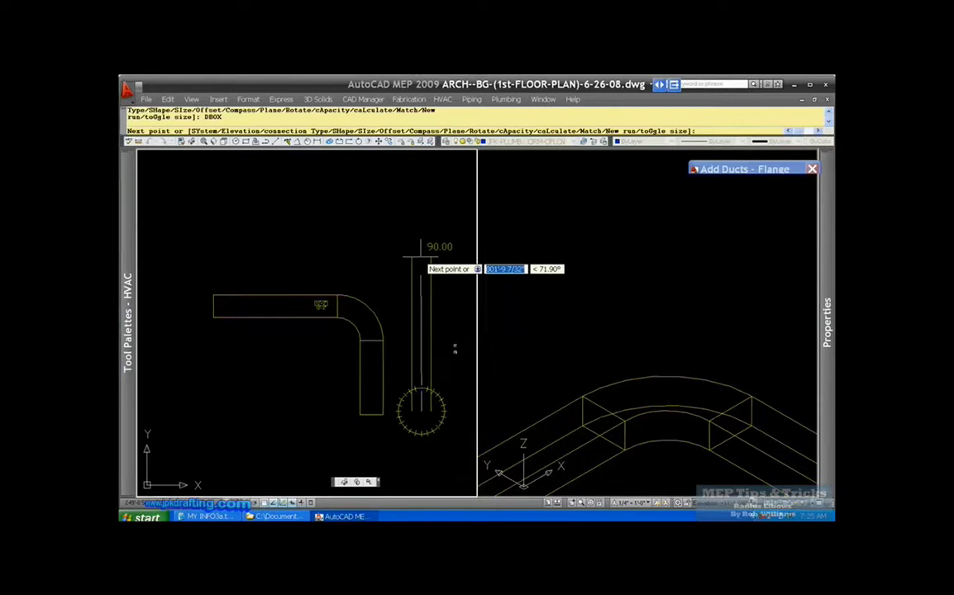
{"action": "mouse_move", "coordinate": [699, 169]}
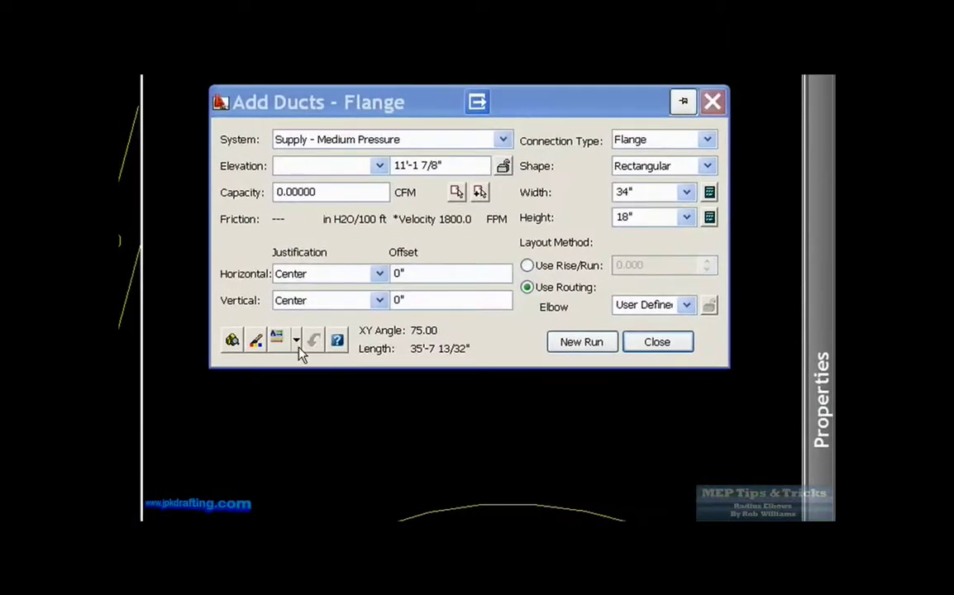
{"action": "left_click", "coordinate": [297, 344]}
{"action": "mouse_move", "coordinate": [339, 407]}
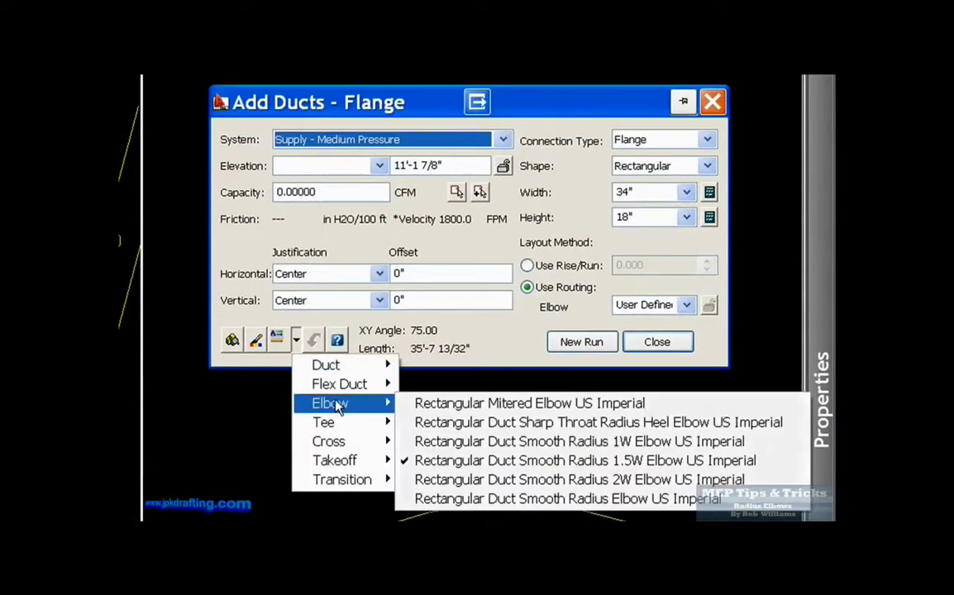
- Use the Rectangular Duct Smooth Radius 1.5W elbow for the run's turns
{"action": "left_click", "coordinate": [461, 461]}
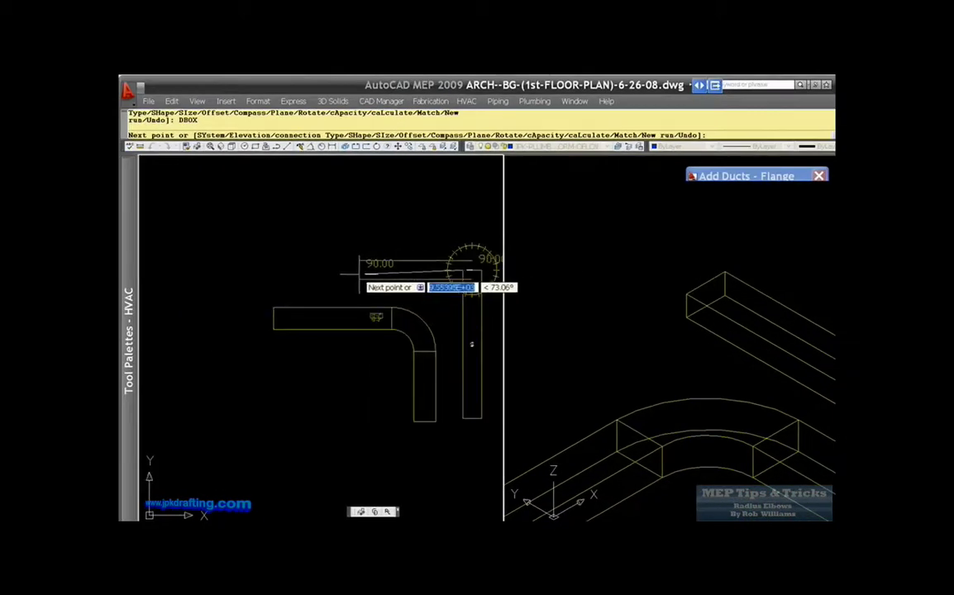
{"action": "scroll", "coordinate": [382, 271], "scroll_direction": "up", "scroll_amount": 3}
{"action": "scroll", "coordinate": [311, 276], "scroll_direction": "down", "scroll_amount": 2}
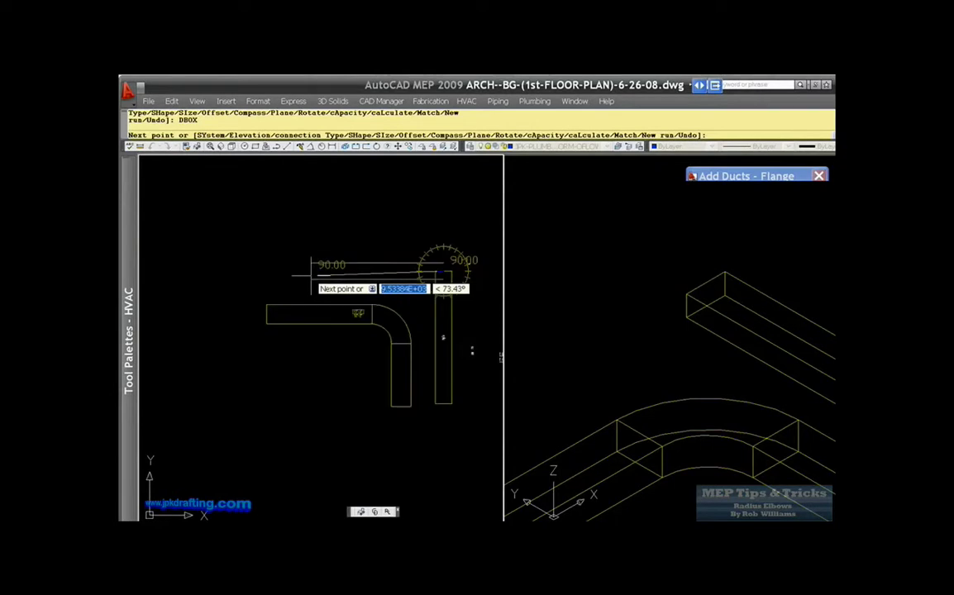
- Place the run's next point, pick a smooth radius elbow for the turn, and finish the run
{"action": "left_click", "coordinate": [303, 281]}
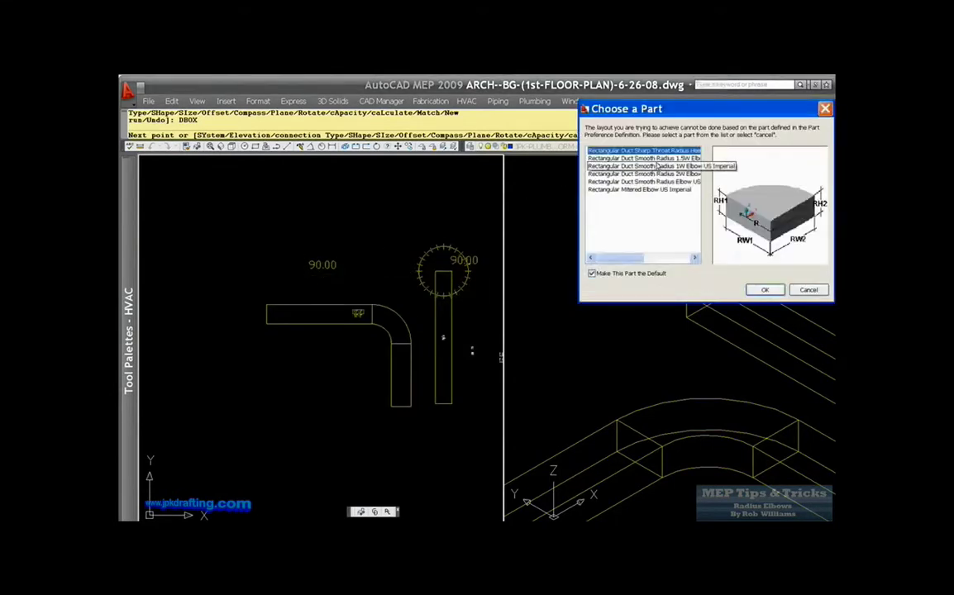
{"action": "double_click", "coordinate": [654, 173]}
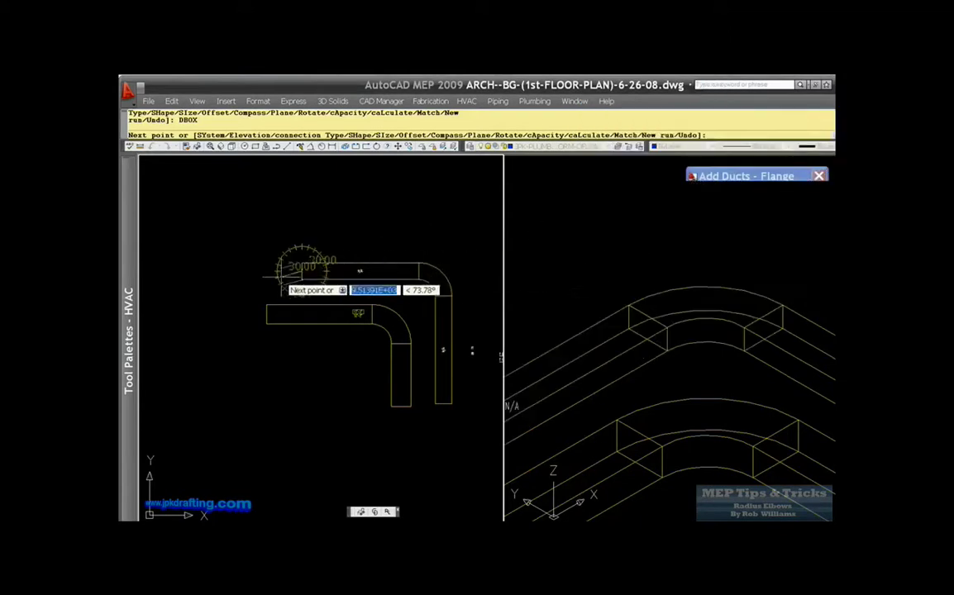
{"action": "left_click", "coordinate": [291, 269]}
{"action": "key", "text": "Escape"}
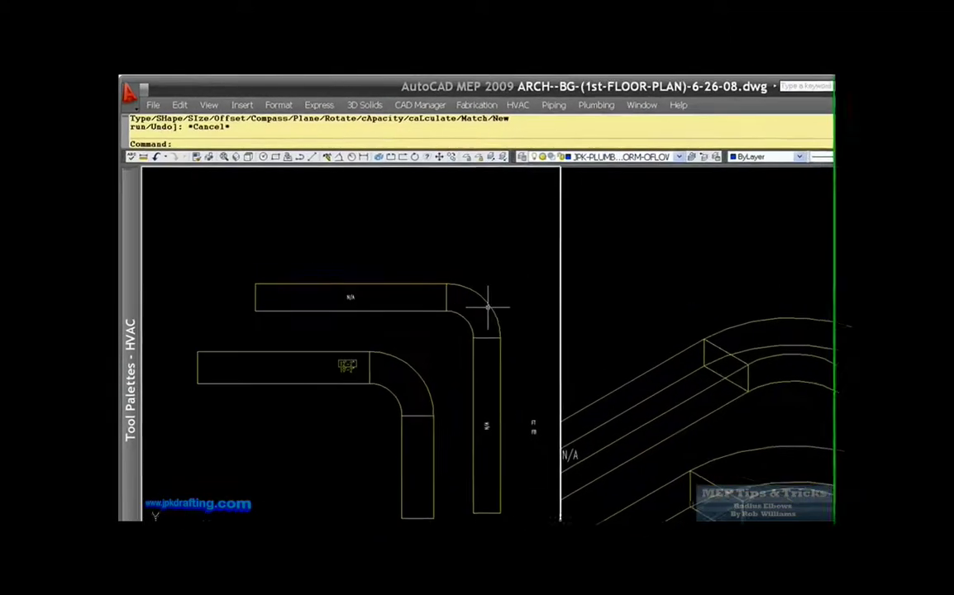
- Window-select the upper run's horizontal straight duct and delete it
{"action": "left_click", "coordinate": [452, 278]}
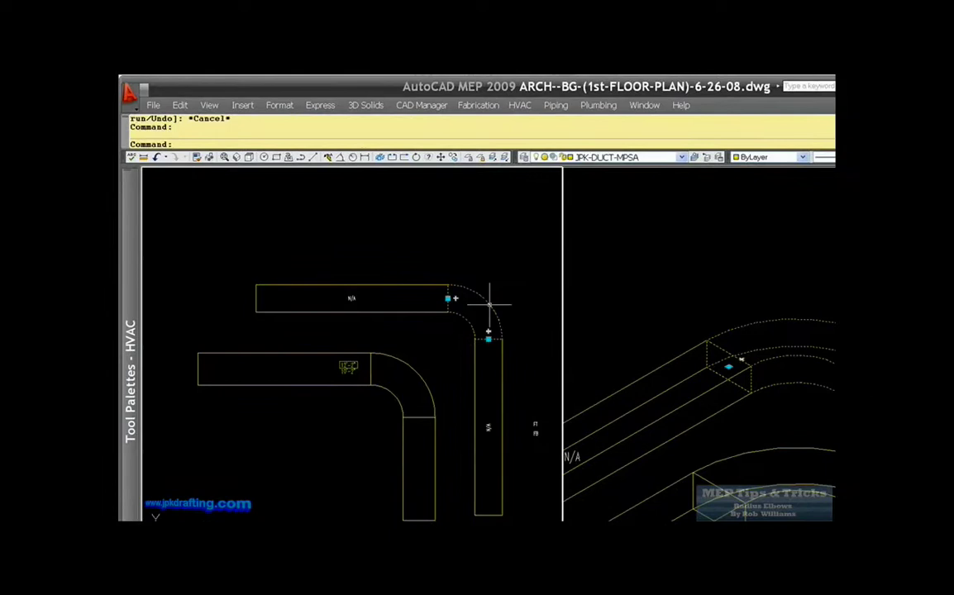
{"action": "key", "text": "Escape"}
{"action": "left_click", "coordinate": [429, 286]}
{"action": "key", "text": "Escape"}
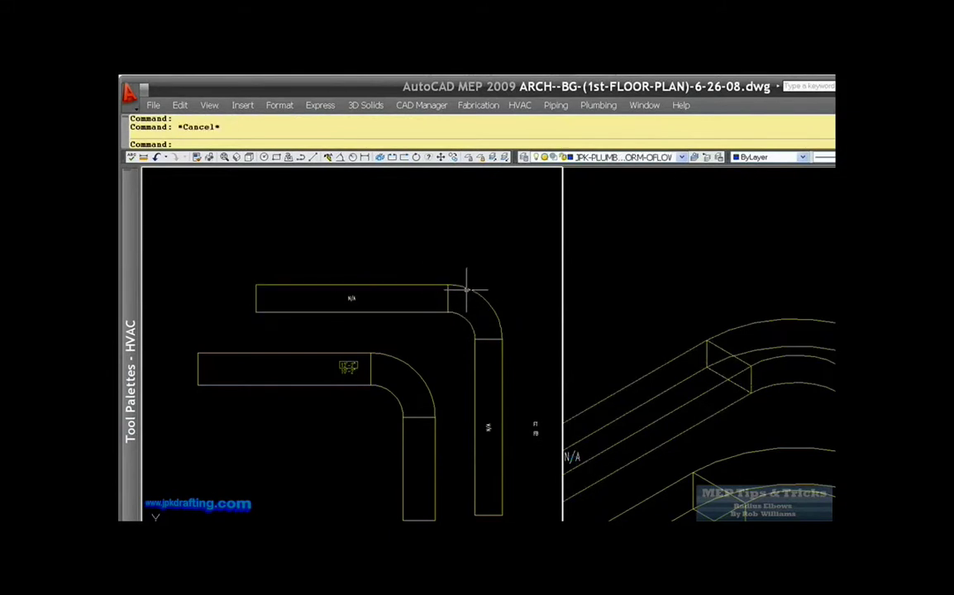
{"action": "left_click", "coordinate": [469, 289]}
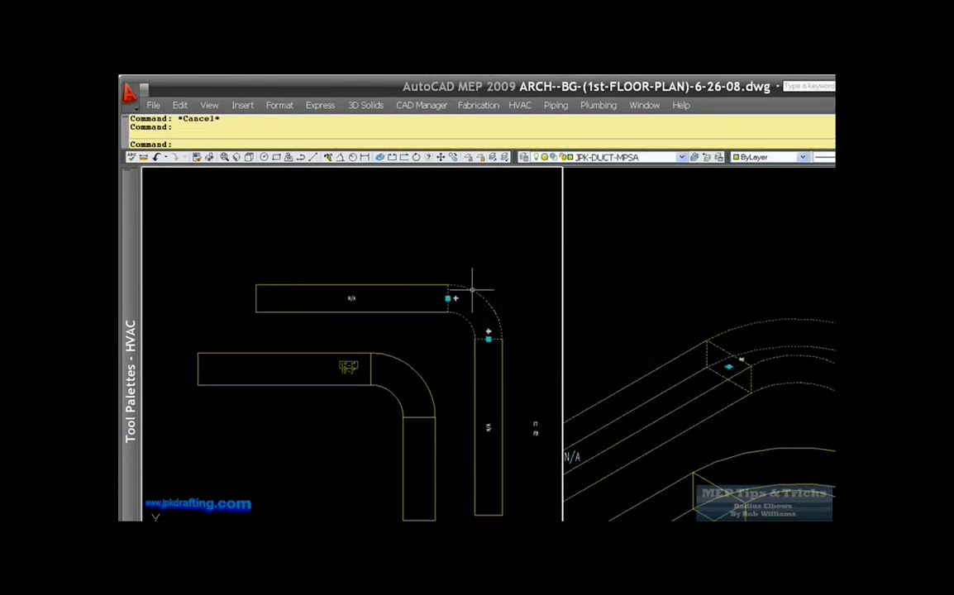
{"action": "key", "text": "Escape"}
{"action": "left_click", "coordinate": [438, 314]}
{"action": "left_click", "coordinate": [426, 272]}
{"action": "key", "text": "Delete"}
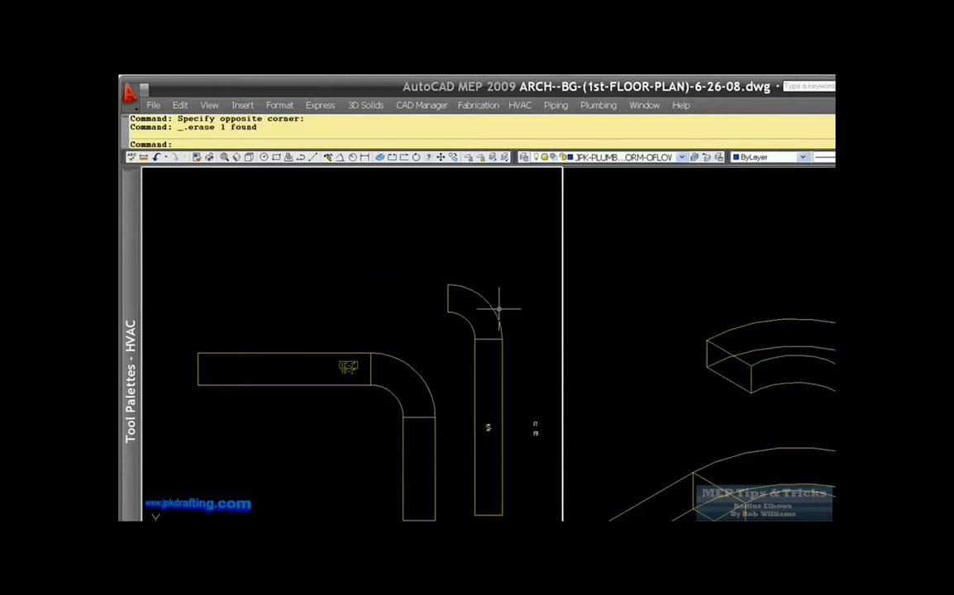
- Select the upper elbow and bring it into view in the plan
{"action": "left_click", "coordinate": [495, 312]}
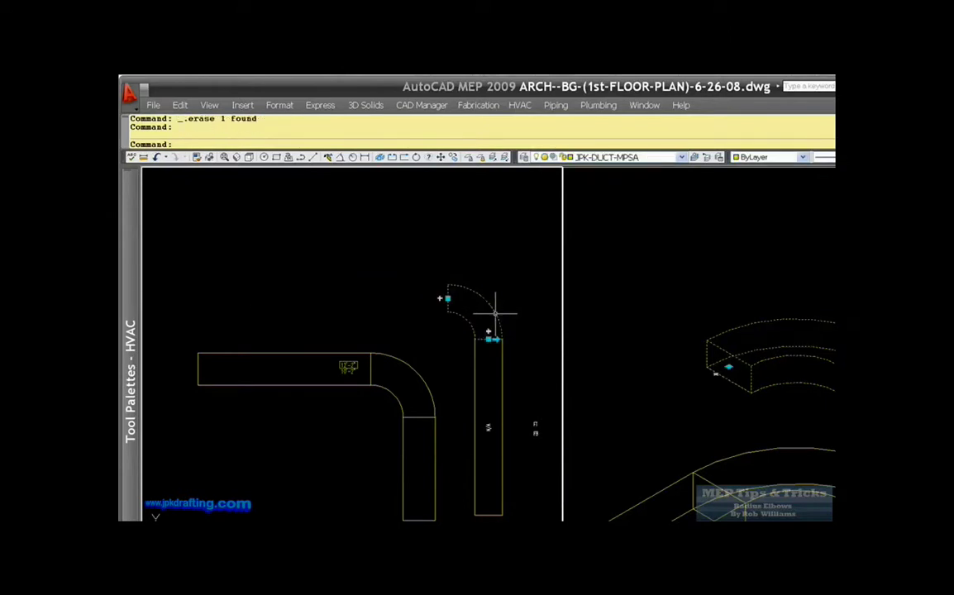
{"action": "scroll", "coordinate": [496, 312], "scroll_direction": "up", "scroll_amount": 1}
{"action": "middle_click_drag", "start_coordinate": [494, 315], "coordinate": [461, 316]}
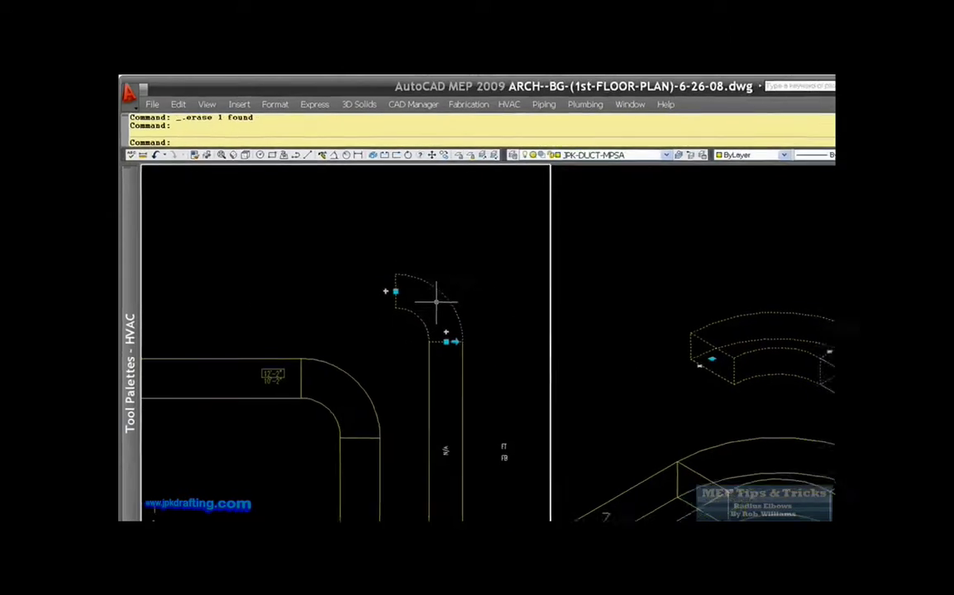
- Open Duct Fitting Modify for the upper elbow and show its elbow part catalog
{"action": "right_click", "coordinate": [437, 303]}
{"action": "left_click", "coordinate": [507, 394]}
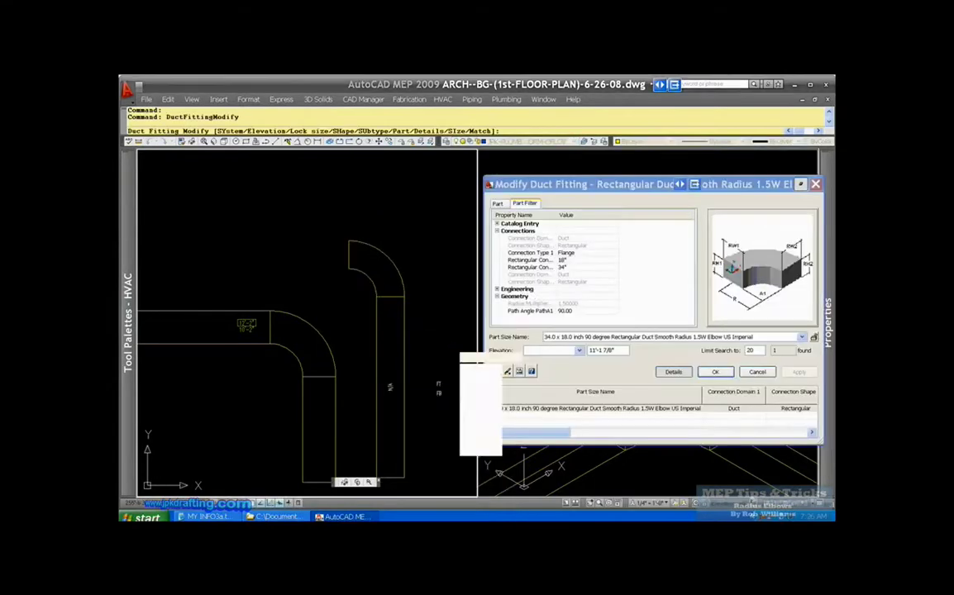
{"action": "left_click", "coordinate": [498, 205]}
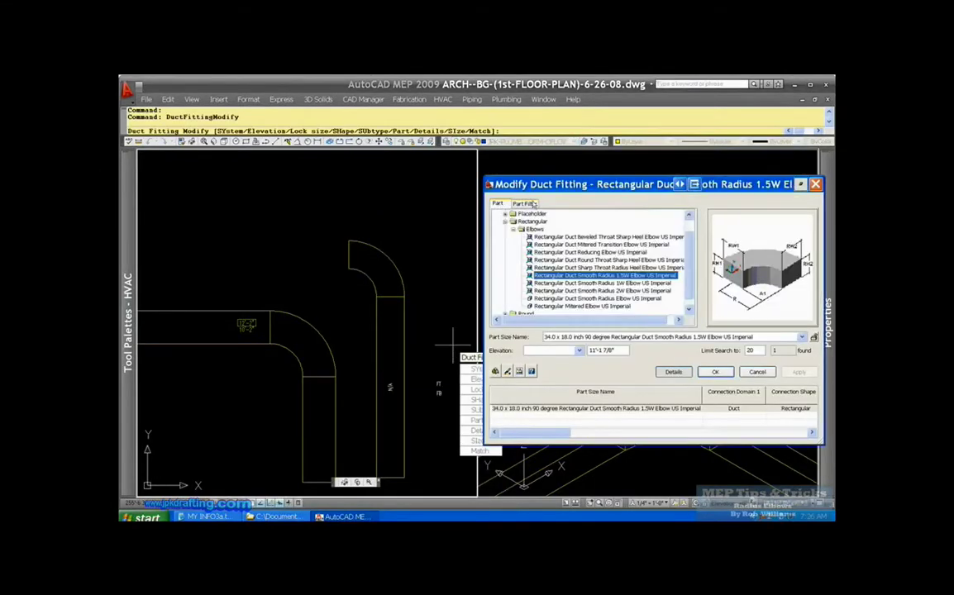
{"action": "left_click_drag", "start_coordinate": [569, 187], "coordinate": [561, 175]}
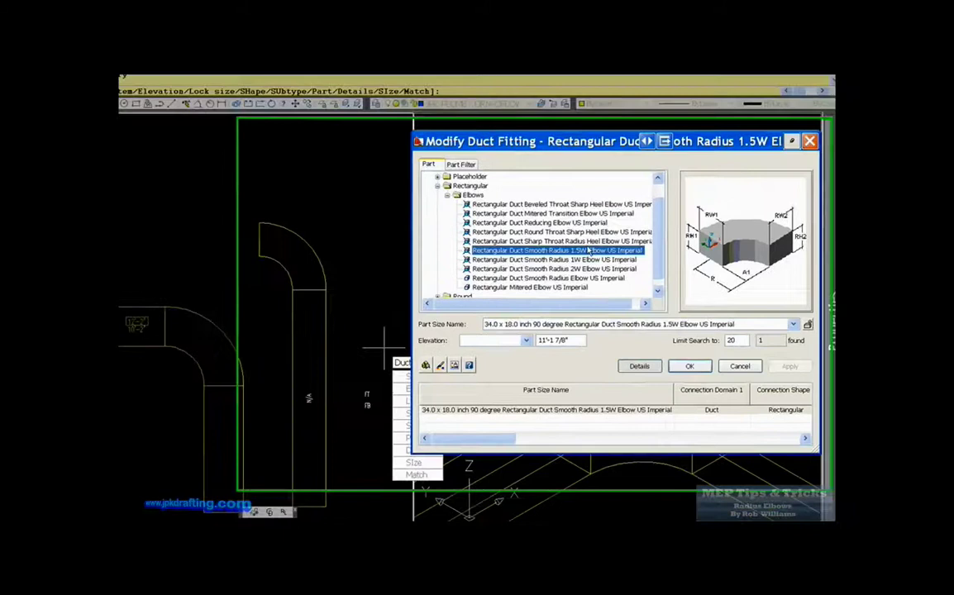
{"action": "scroll", "coordinate": [512, 277], "scroll_direction": "up", "scroll_amount": 1}
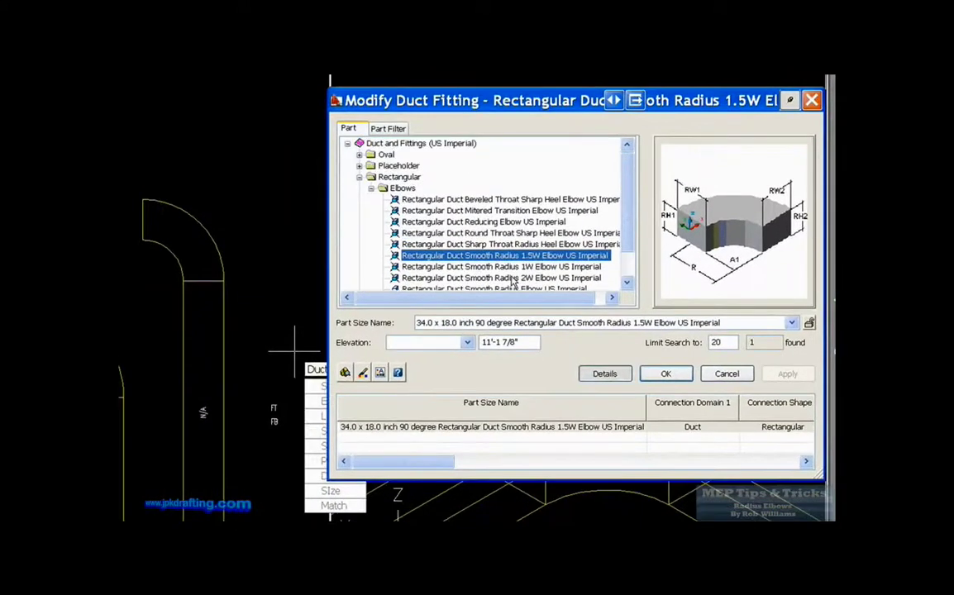
{"action": "scroll", "coordinate": [507, 260], "scroll_direction": "down", "scroll_amount": 1}
- Compare Smooth Radius elbow parts, apply 2W, then apply Smooth Radius 1W instead
{"action": "left_click", "coordinate": [503, 256]}
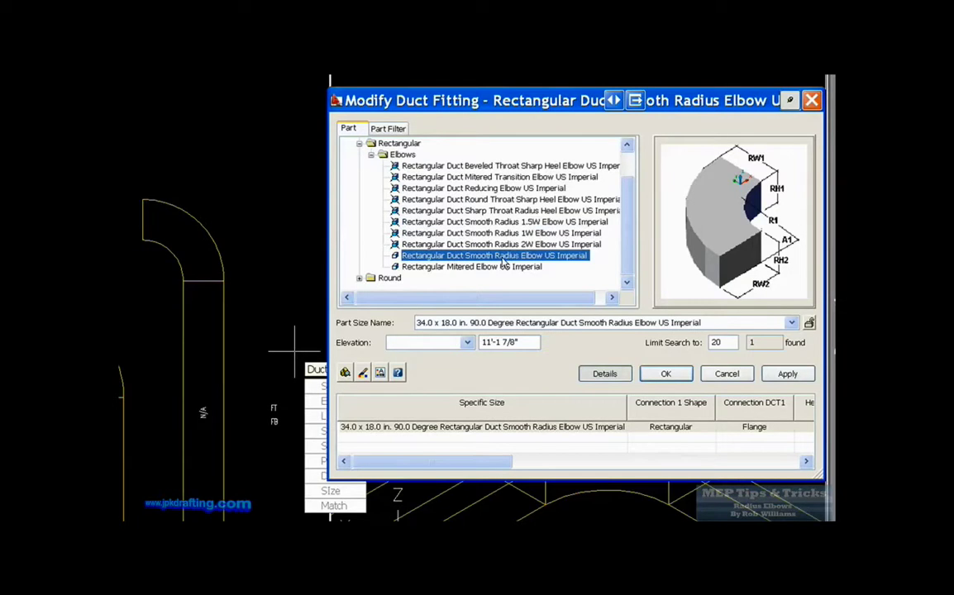
{"action": "left_click", "coordinate": [519, 223]}
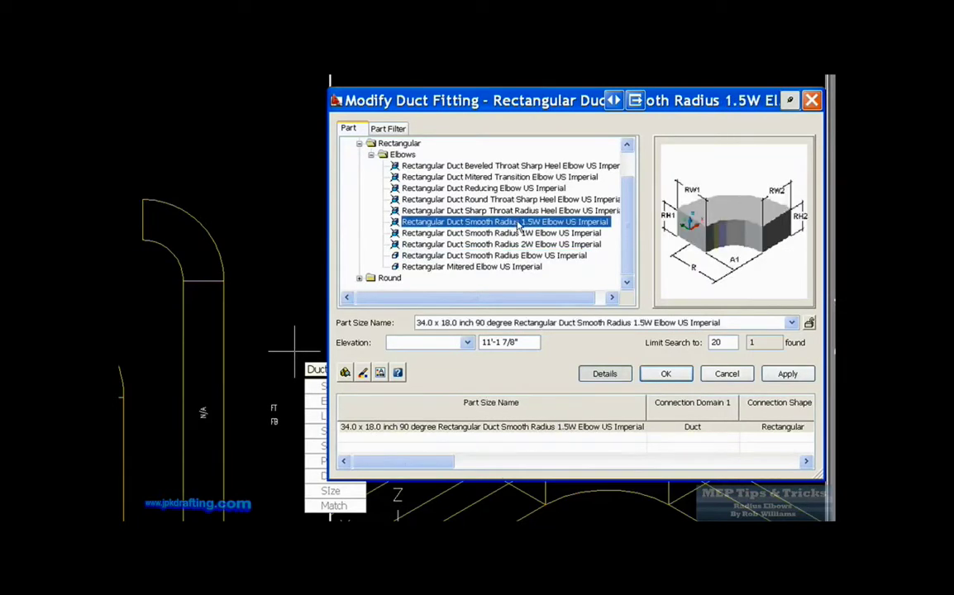
{"action": "left_click", "coordinate": [516, 256]}
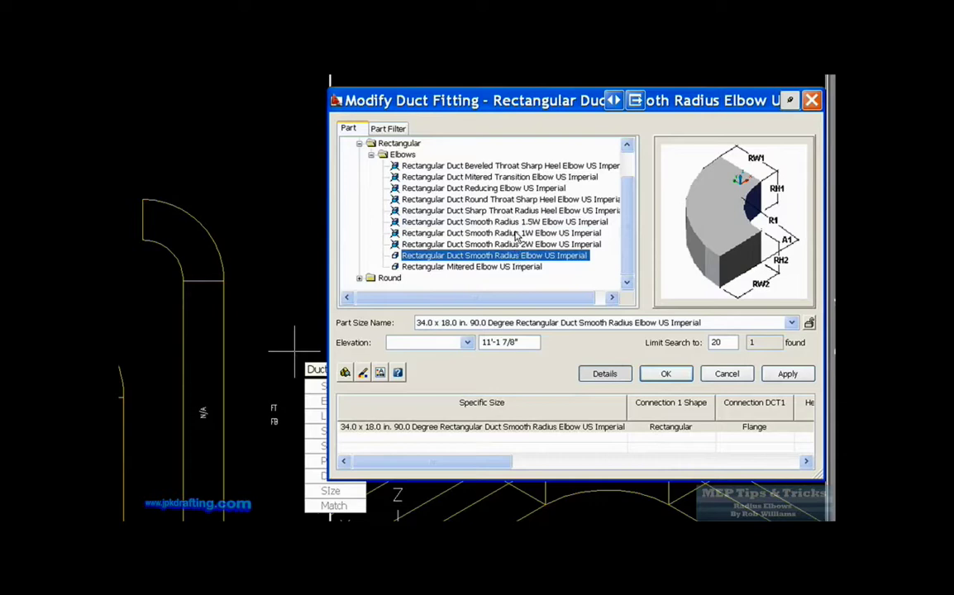
{"action": "left_click", "coordinate": [518, 234]}
{"action": "left_click", "coordinate": [503, 245]}
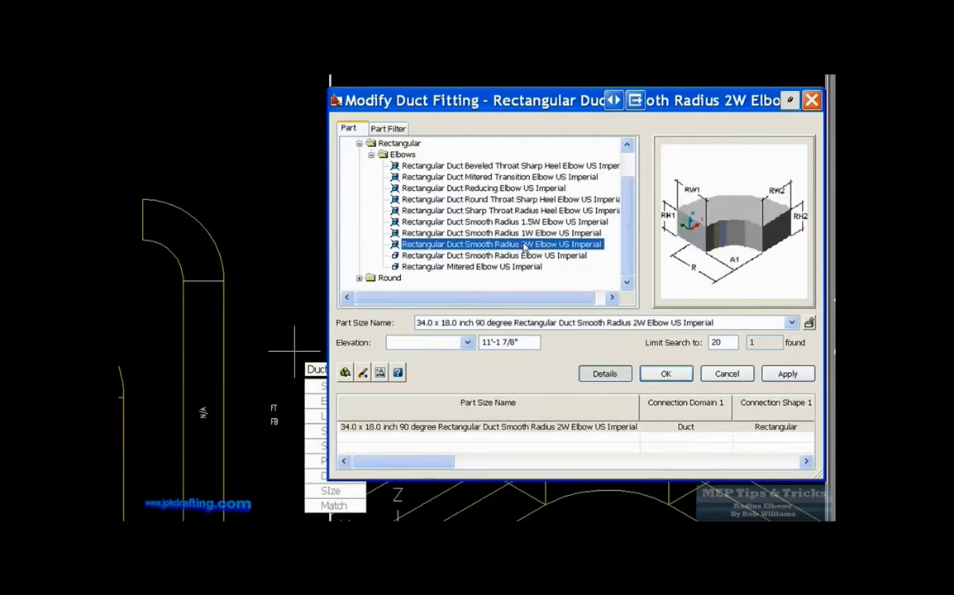
{"action": "left_click", "coordinate": [786, 374]}
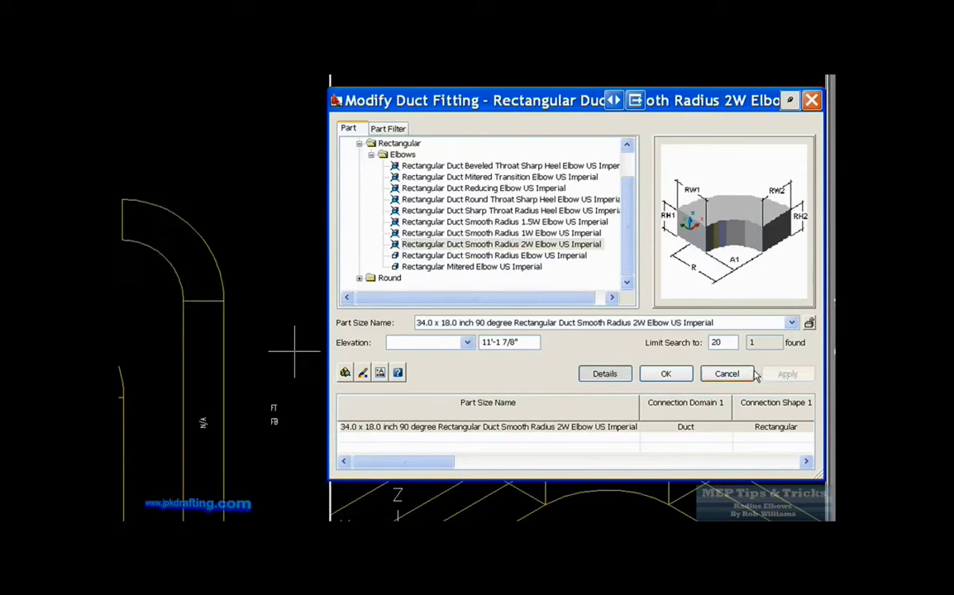
{"action": "left_click", "coordinate": [497, 234]}
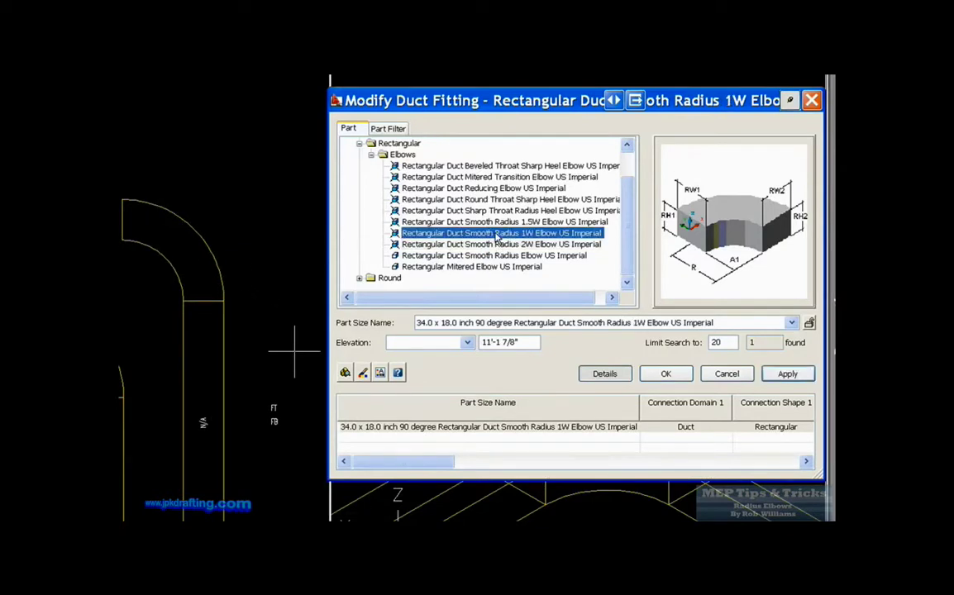
{"action": "left_click", "coordinate": [782, 374]}
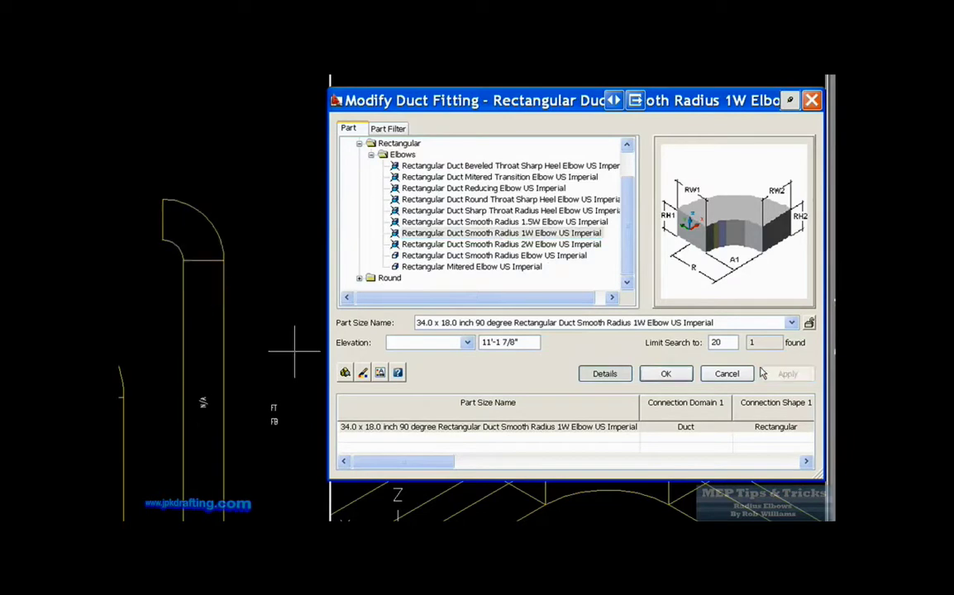
- Reopen the upper elbow's fitting settings and apply the Smooth Radius 1.5W elbow part
{"action": "key", "text": "Return"}
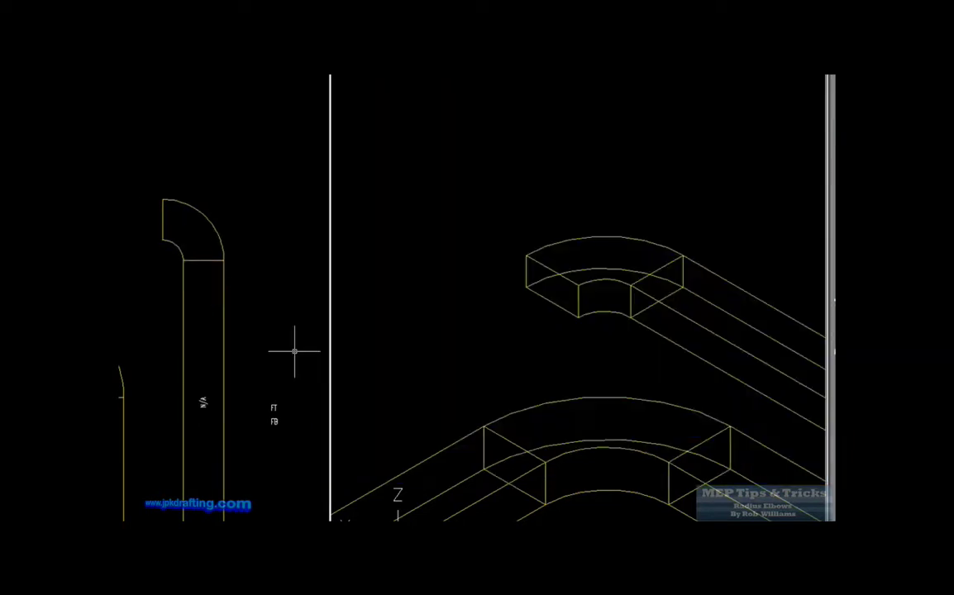
{"action": "left_click", "coordinate": [201, 214]}
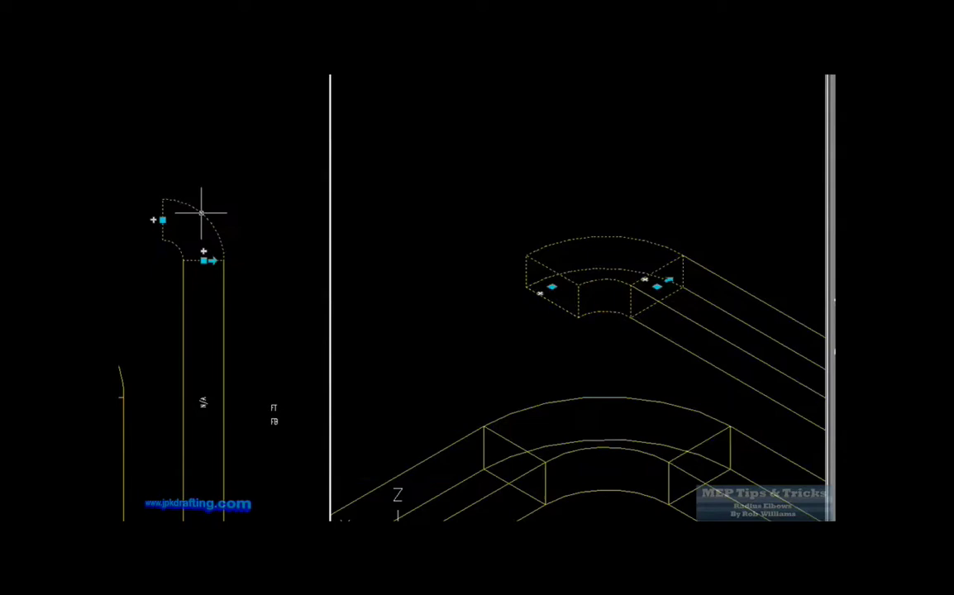
{"action": "right_click", "coordinate": [204, 216]}
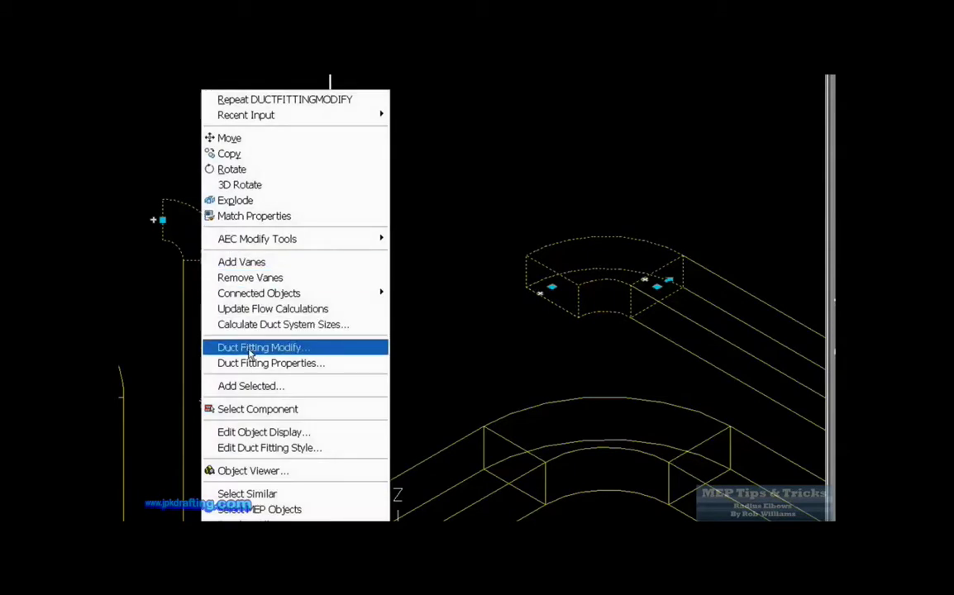
{"action": "left_click", "coordinate": [261, 350]}
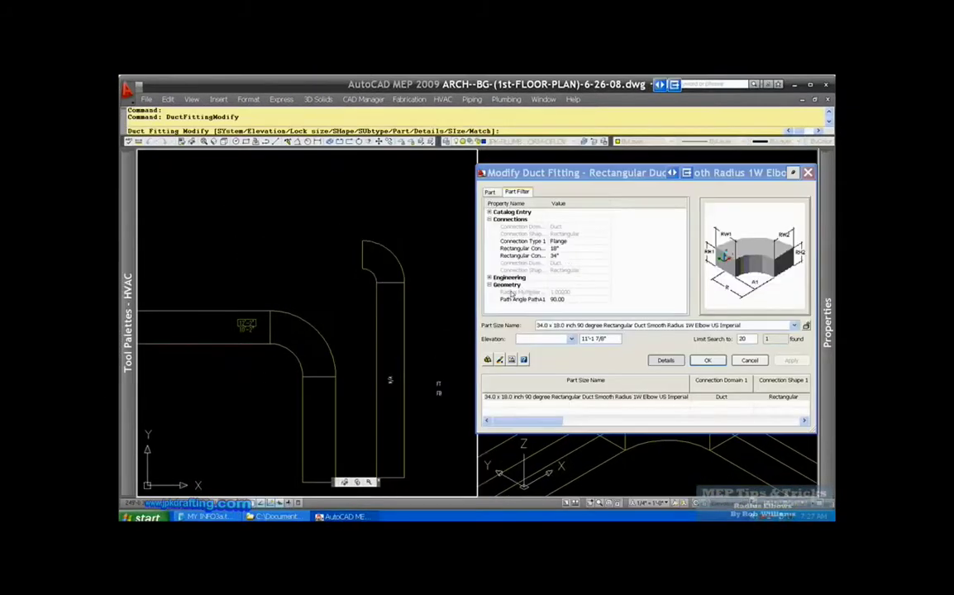
{"action": "left_click", "coordinate": [491, 192]}
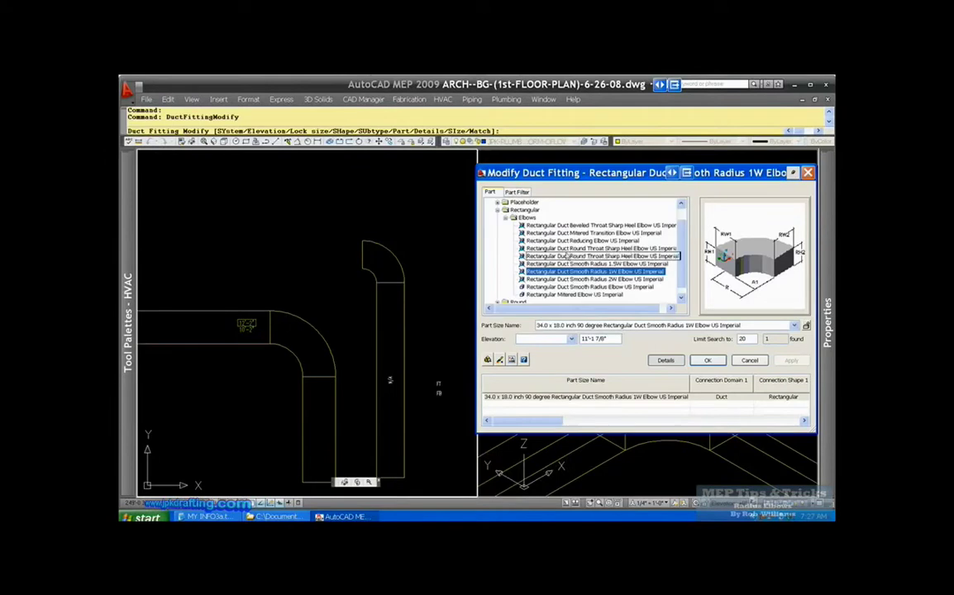
{"action": "left_click", "coordinate": [586, 264]}
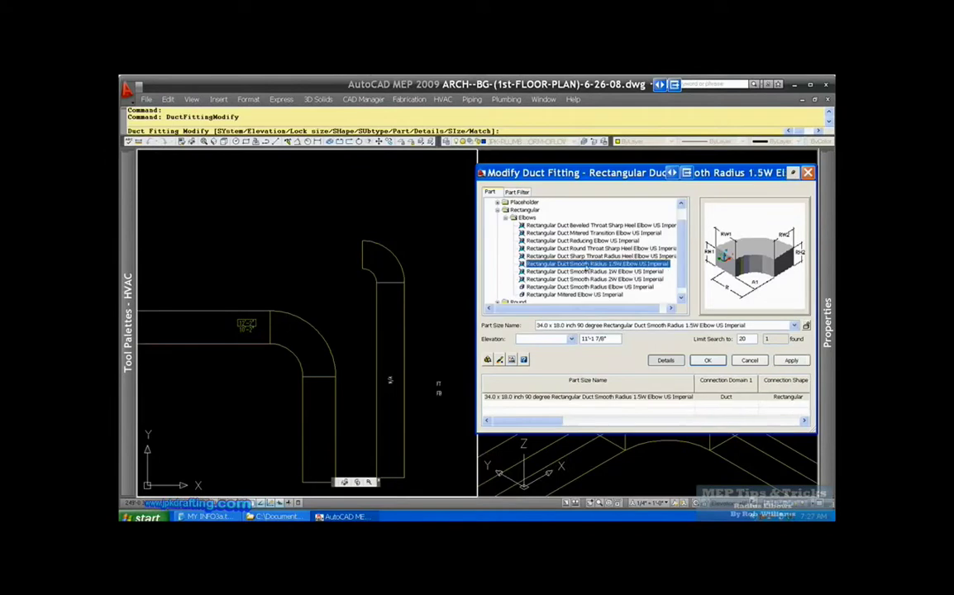
{"action": "left_click", "coordinate": [790, 361]}
- Choose the Rectangular Duct Reducing Elbow and view its Part Filter, leaving Radius of Curvature unchanged
{"action": "left_click", "coordinate": [572, 241]}
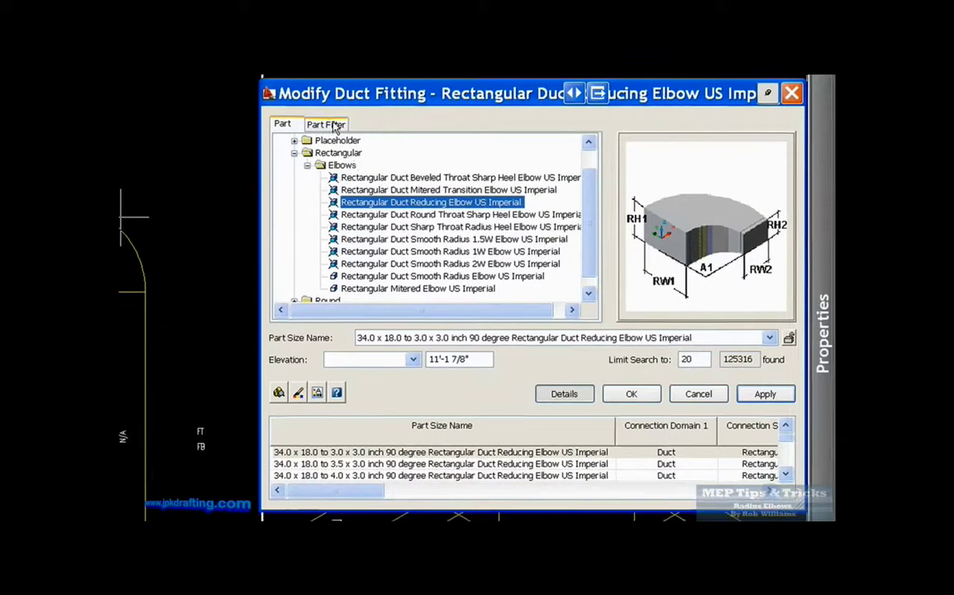
{"action": "left_click", "coordinate": [334, 126]}
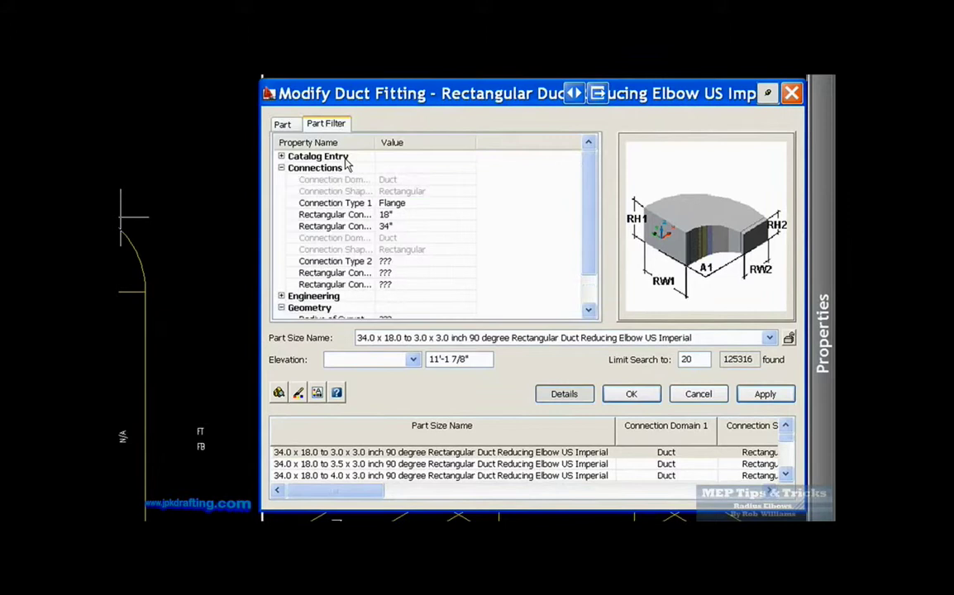
{"action": "left_click_drag", "start_coordinate": [589, 209], "coordinate": [592, 239]}
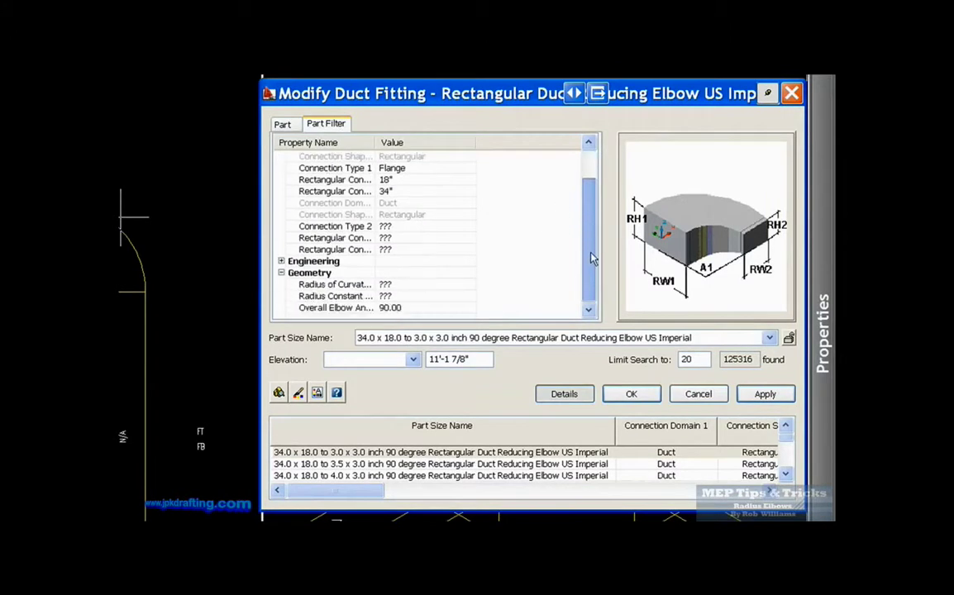
{"action": "left_click", "coordinate": [385, 285]}
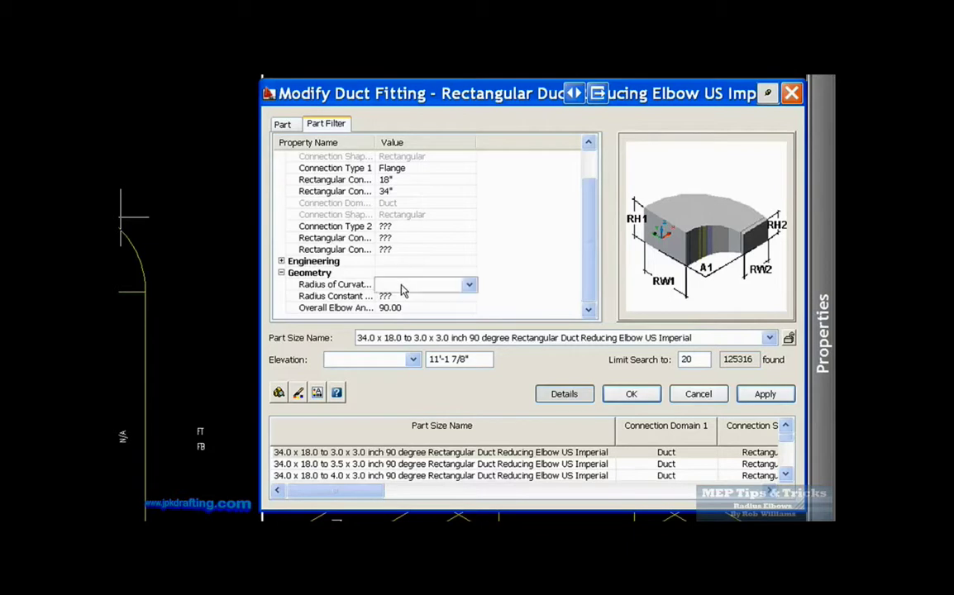
{"action": "left_click", "coordinate": [468, 286]}
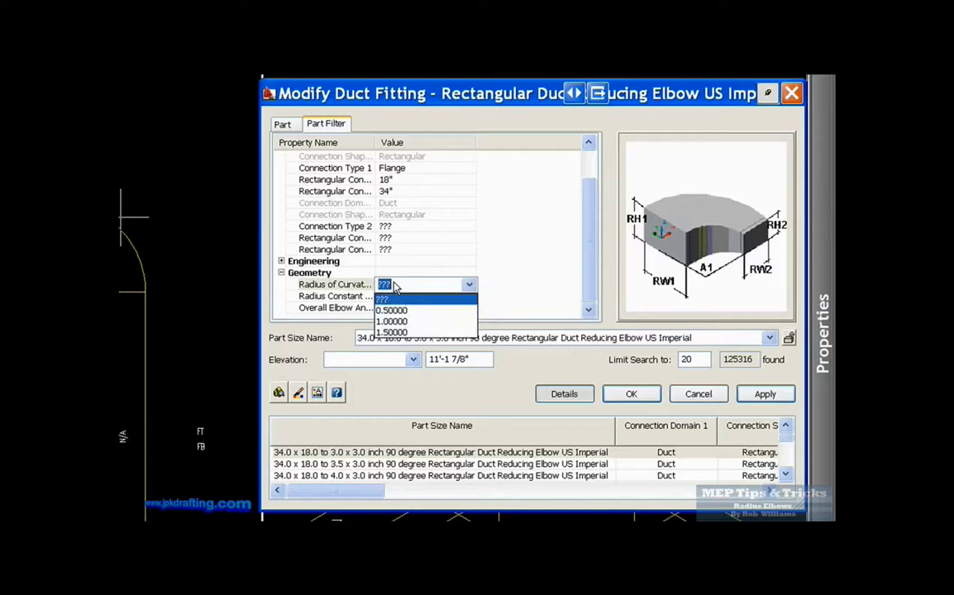
{"action": "key", "text": "Escape"}
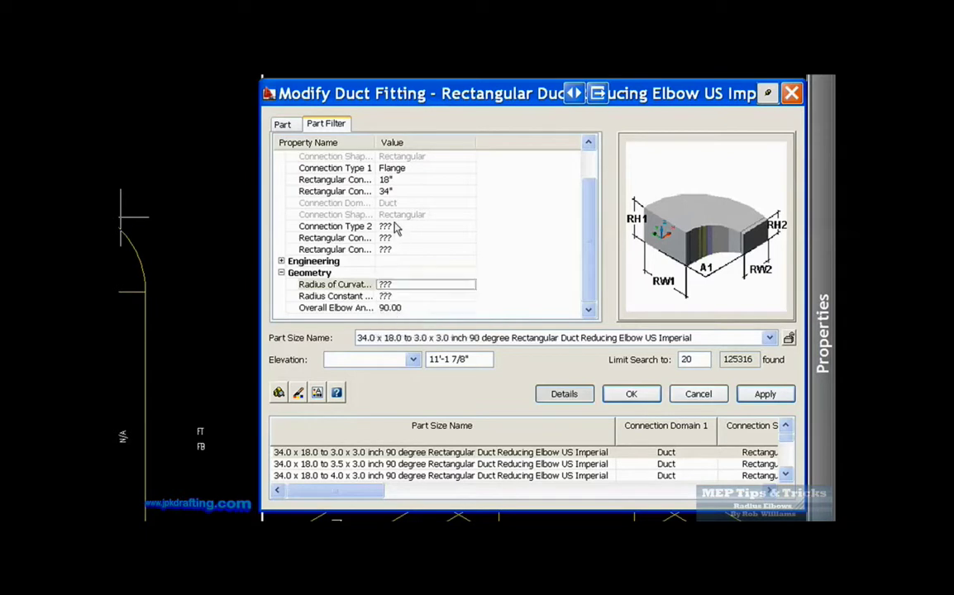
- Set Connection Type 2 to Flange with 18" height and 34" width
{"action": "left_click", "coordinate": [396, 229]}
{"action": "left_click", "coordinate": [397, 232]}
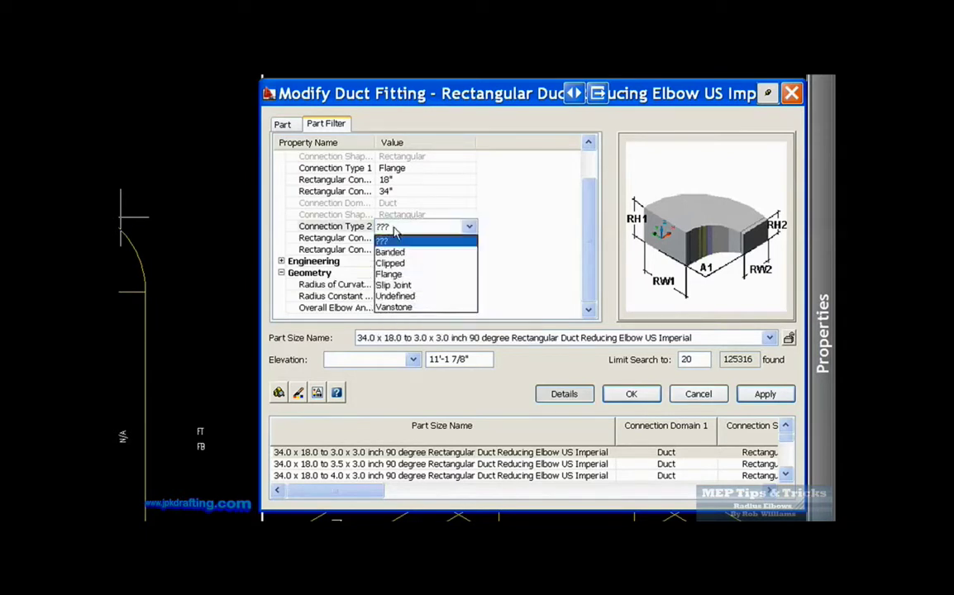
{"action": "key", "text": "Down"}
{"action": "key", "text": "Down"}
{"action": "key", "text": "Down"}
{"action": "key", "text": "Return"}
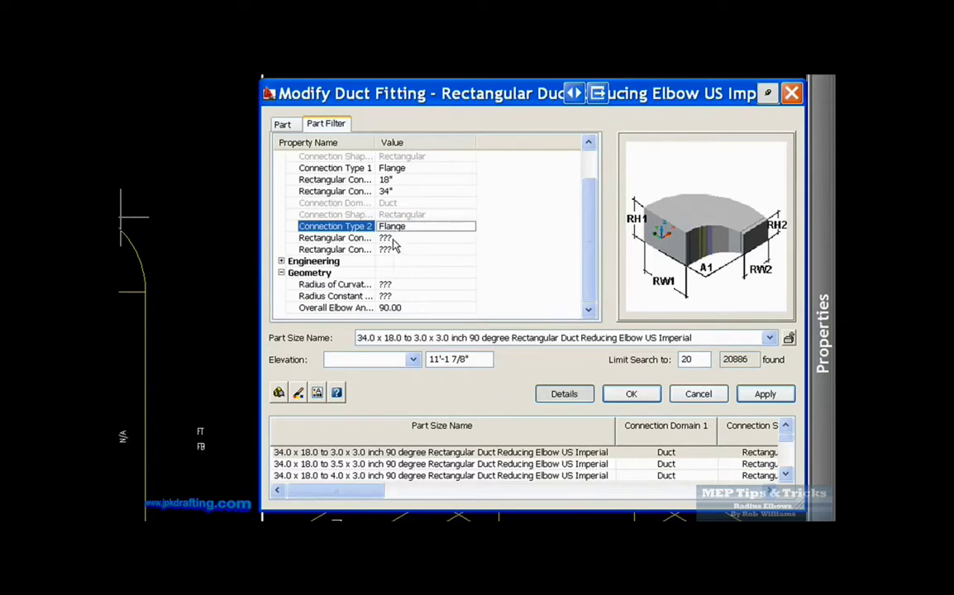
{"action": "left_click", "coordinate": [393, 238]}
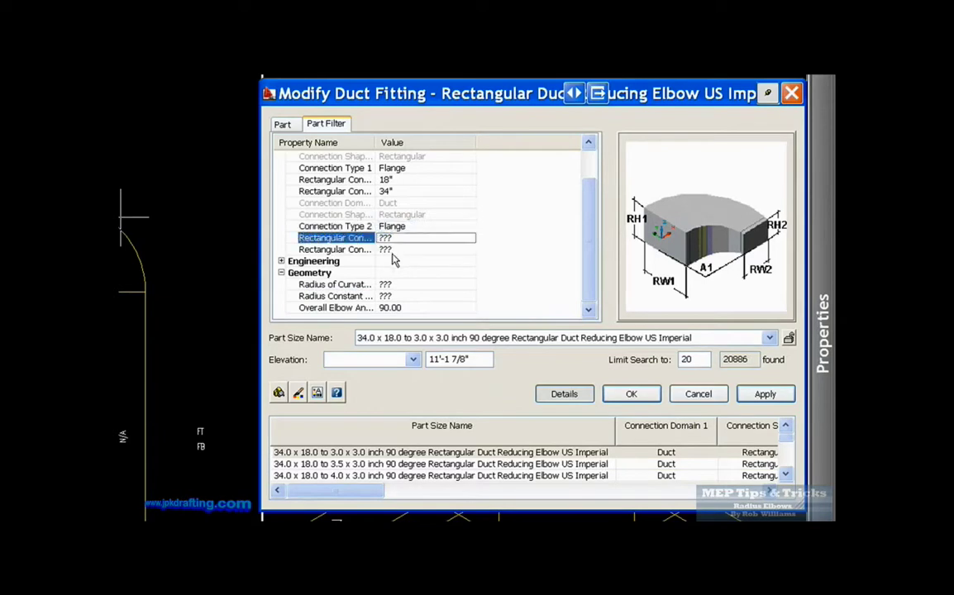
{"action": "left_click", "coordinate": [392, 250]}
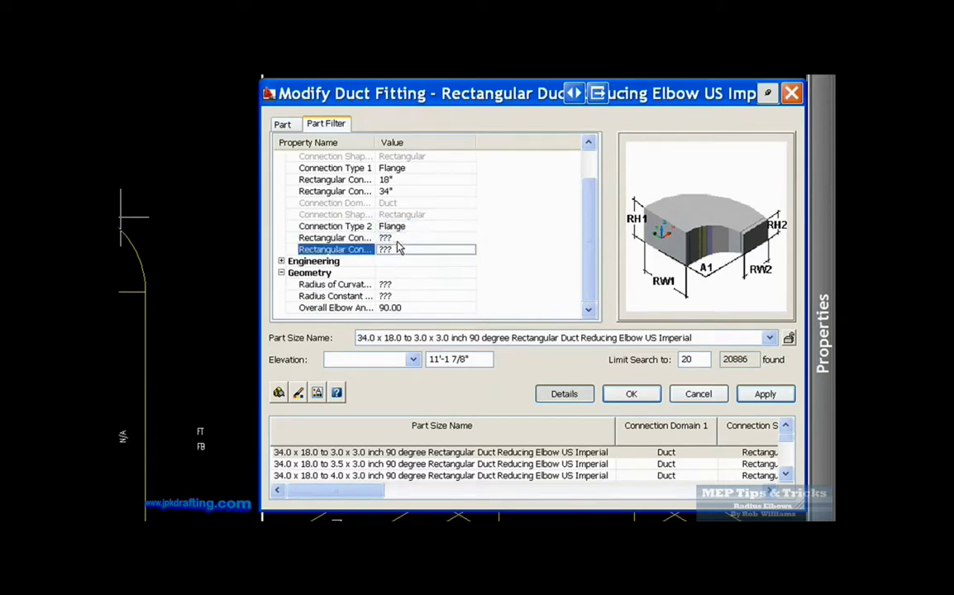
{"action": "left_click", "coordinate": [396, 239]}
{"action": "type", "text": "178"}
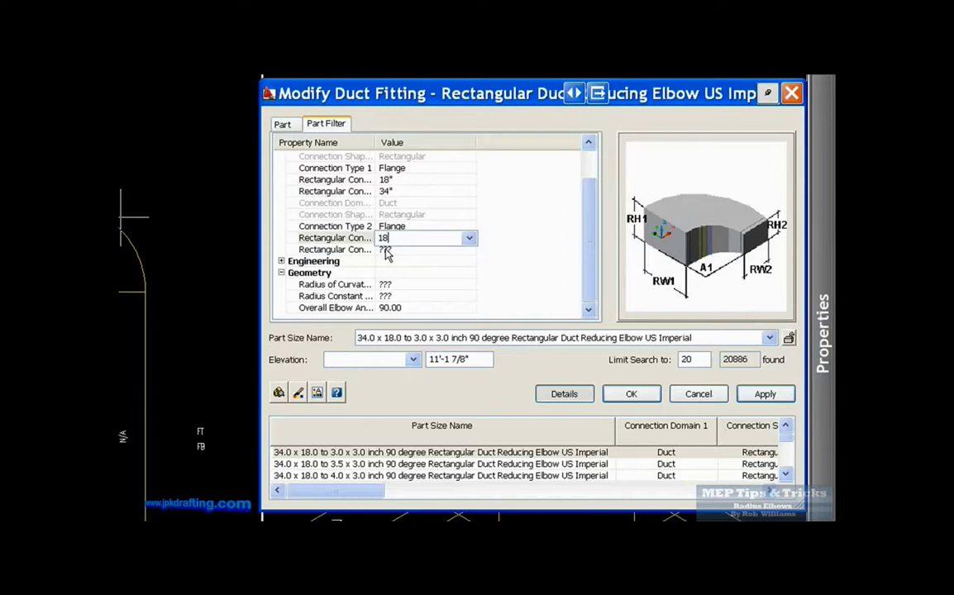
{"action": "left_click", "coordinate": [401, 249]}
{"action": "type", "text": "34"}
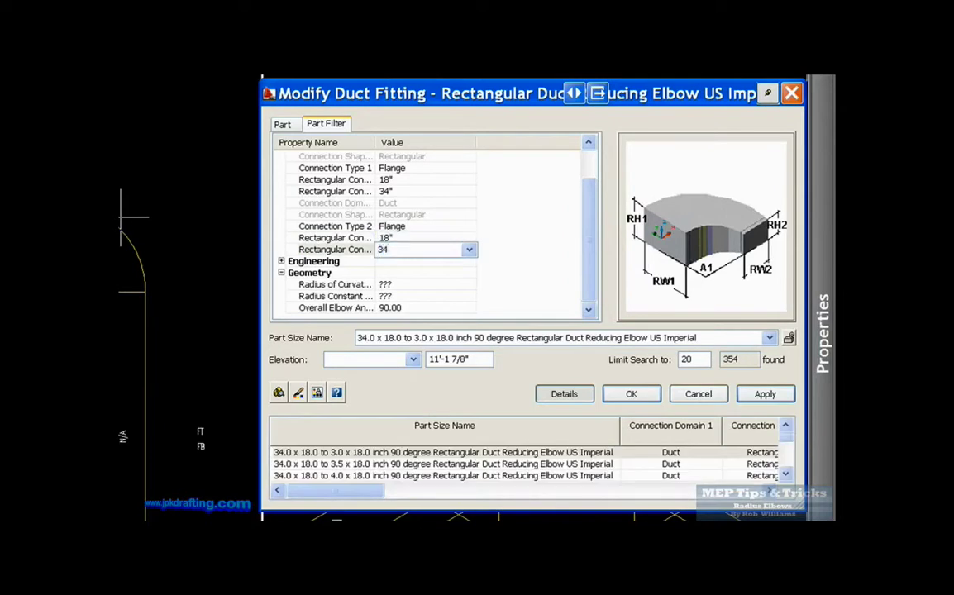
{"action": "key", "text": "Return"}
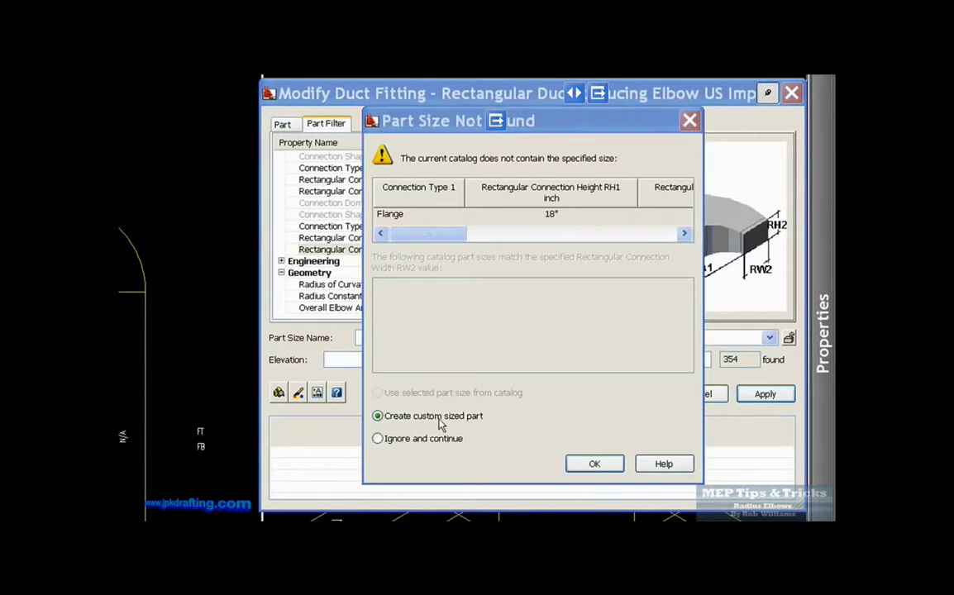
- Confirm the custom-size part, dismiss the validation error, and apply the filter settings
{"action": "left_click", "coordinate": [592, 466]}
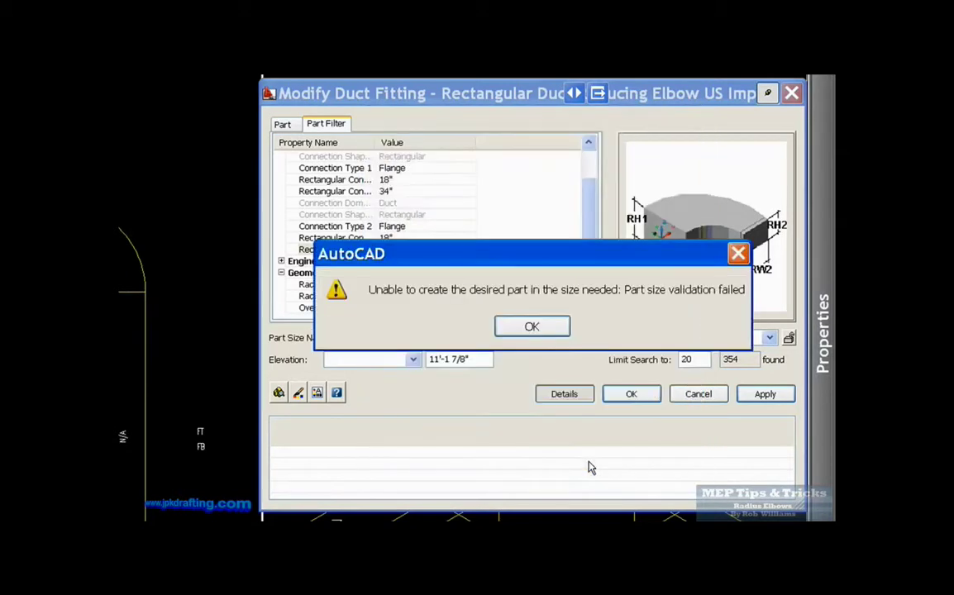
{"action": "left_click", "coordinate": [533, 327]}
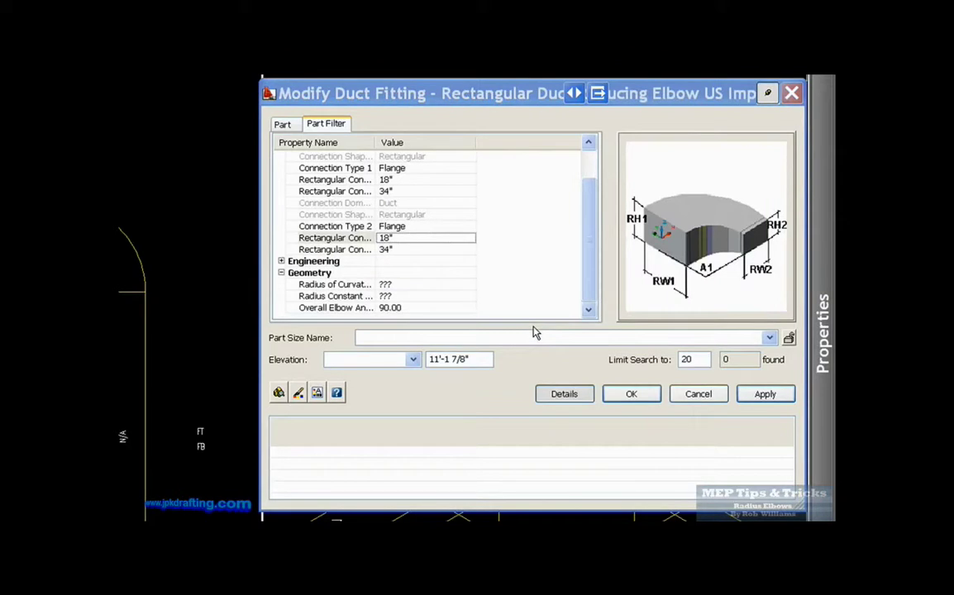
{"action": "left_click", "coordinate": [746, 395]}
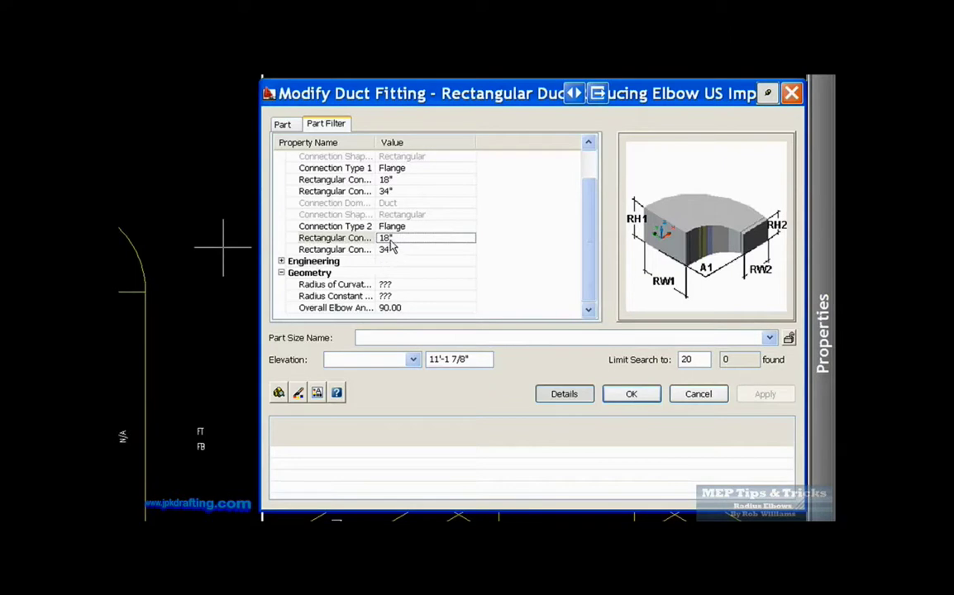
- Change the reducing elbow's second connection to 14" high by 30" wide
{"action": "left_click", "coordinate": [389, 240]}
{"action": "scroll", "coordinate": [584, 254], "scroll_direction": "up", "scroll_amount": 1}
{"action": "scroll", "coordinate": [584, 236], "scroll_direction": "down", "scroll_amount": 1}
{"action": "left_click", "coordinate": [397, 240]}
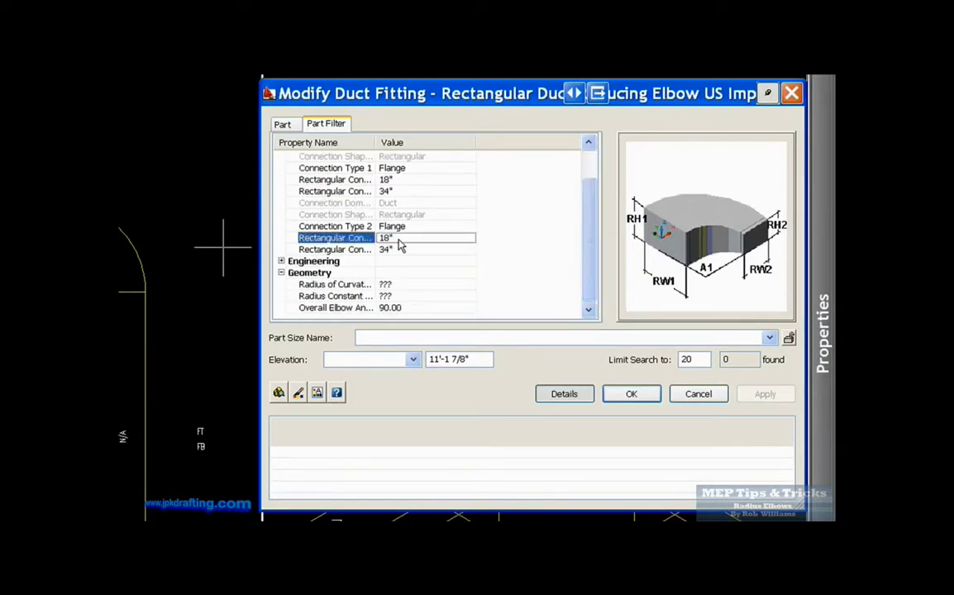
{"action": "left_click", "coordinate": [469, 239]}
{"action": "scroll", "coordinate": [444, 269], "scroll_direction": "up", "scroll_amount": 1}
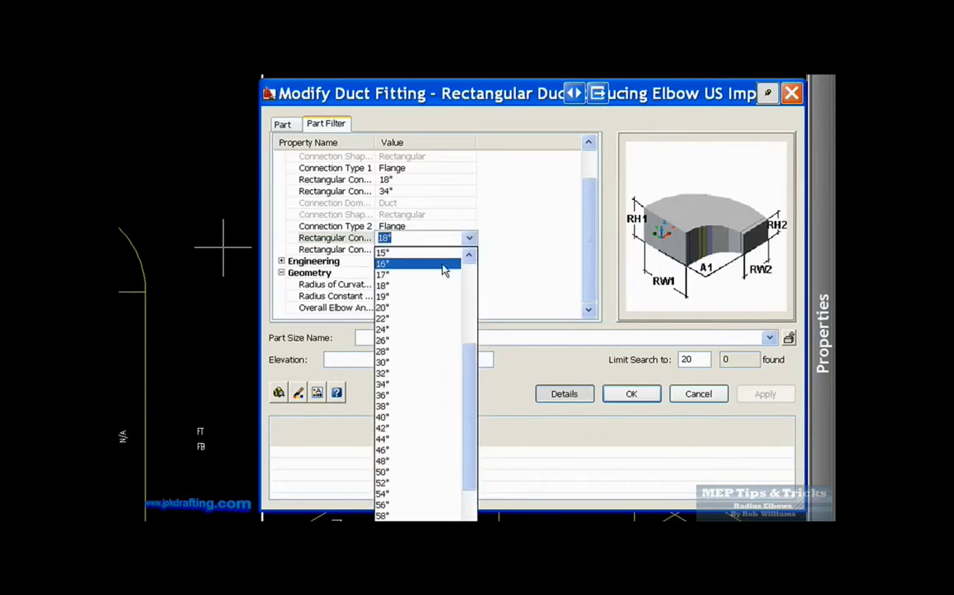
{"action": "scroll", "coordinate": [406, 268], "scroll_direction": "up", "scroll_amount": 1}
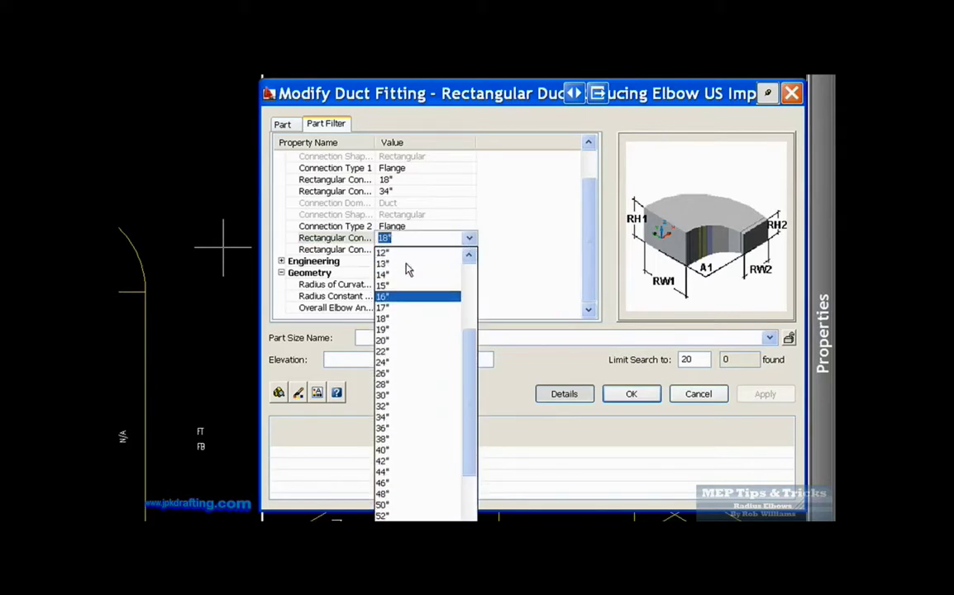
{"action": "left_click", "coordinate": [395, 275]}
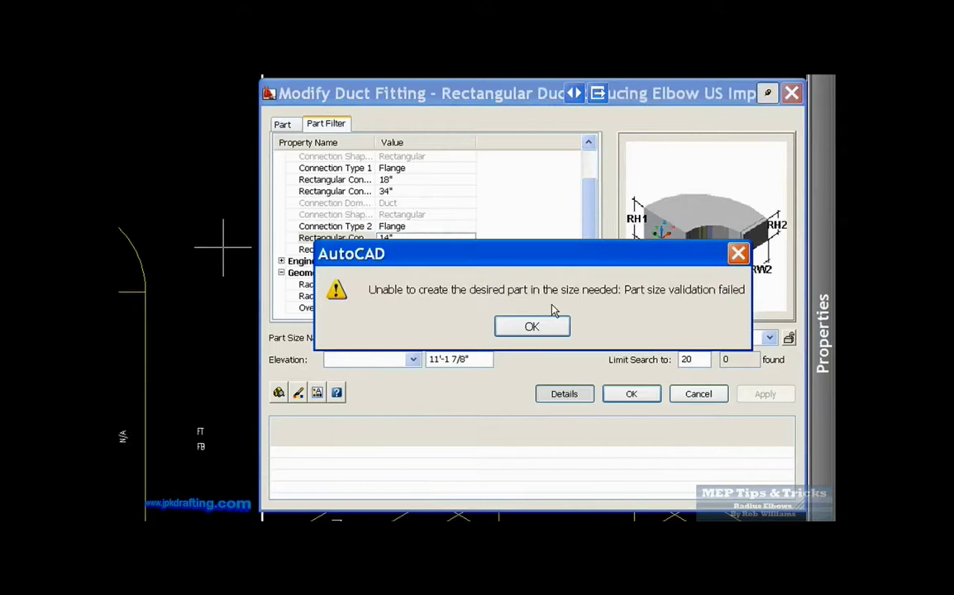
{"action": "left_click", "coordinate": [530, 325]}
{"action": "left_click", "coordinate": [400, 251]}
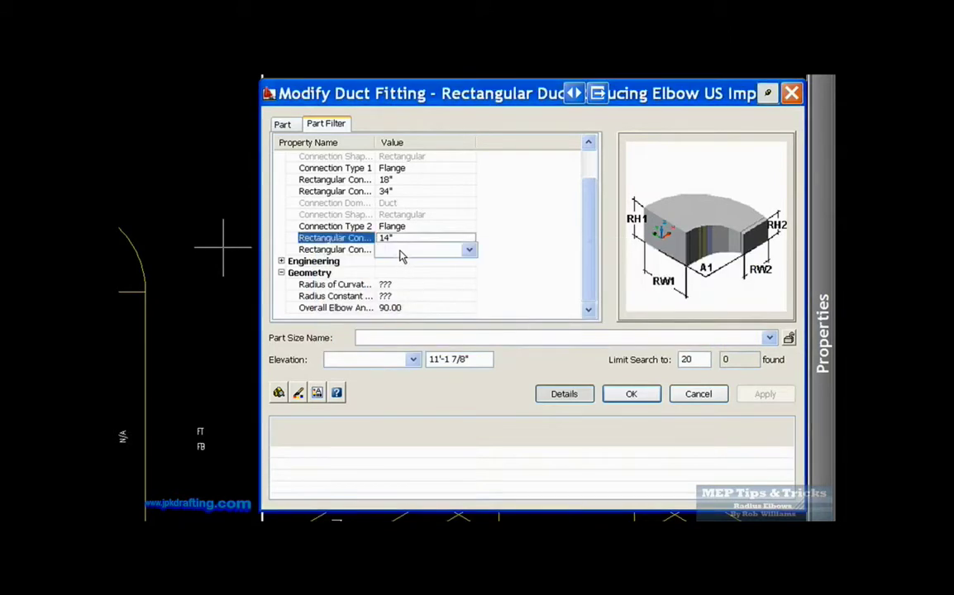
{"action": "left_click", "coordinate": [468, 251]}
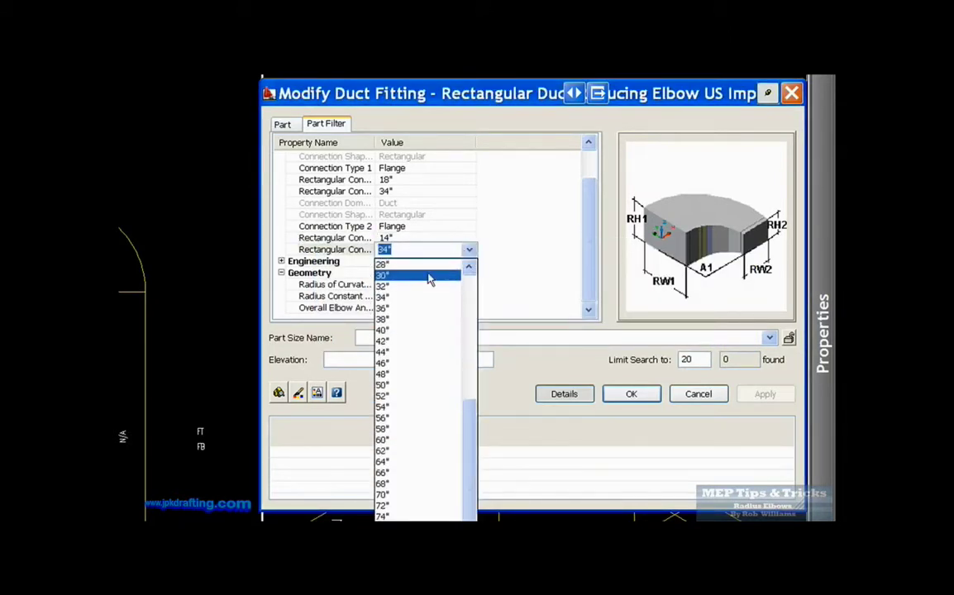
{"action": "left_click", "coordinate": [400, 276]}
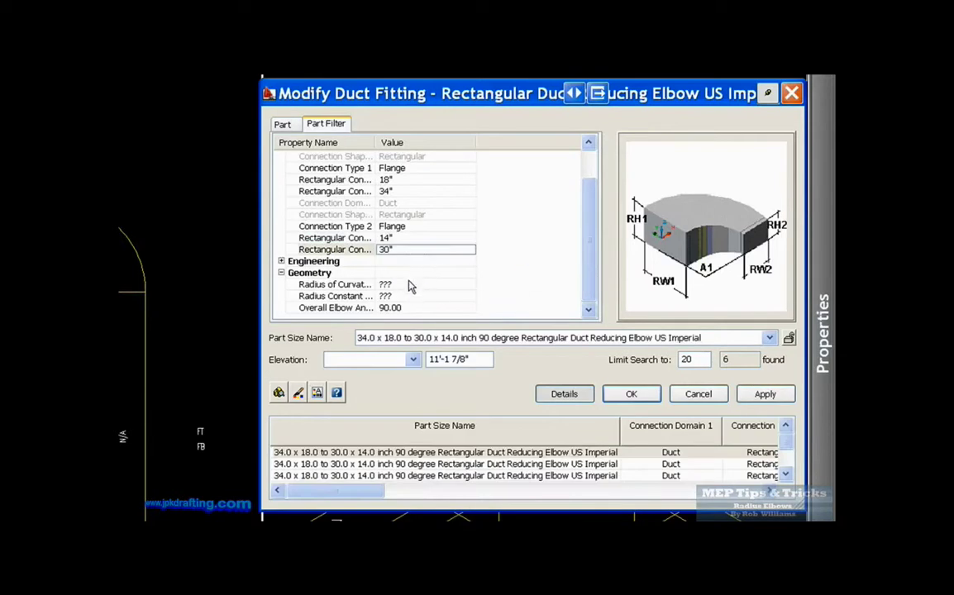
- Set Radius of Curvature to 1.00000 and Radius Constant to 12", then apply to the elbow
{"action": "left_click", "coordinate": [417, 285]}
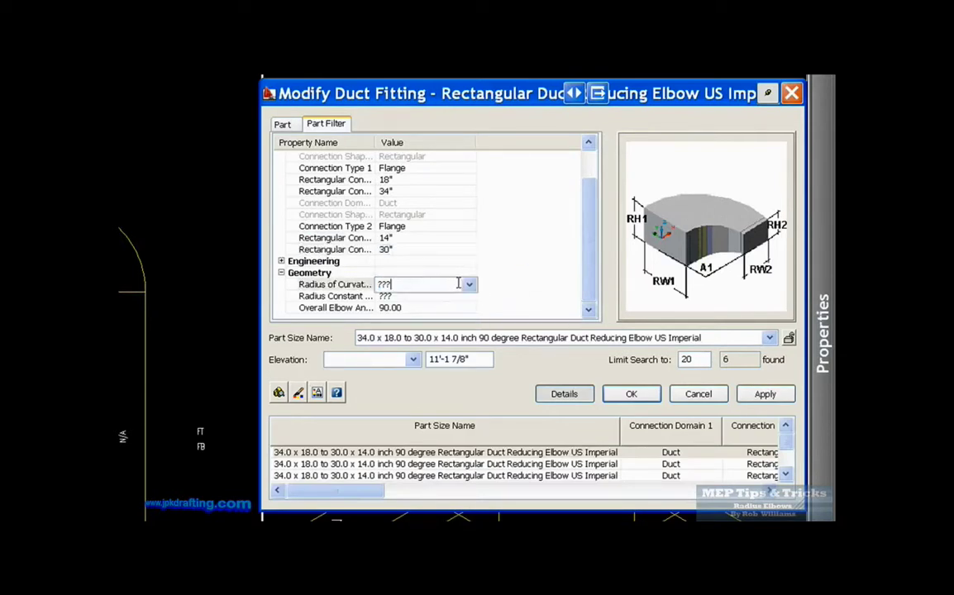
{"action": "left_click", "coordinate": [450, 286]}
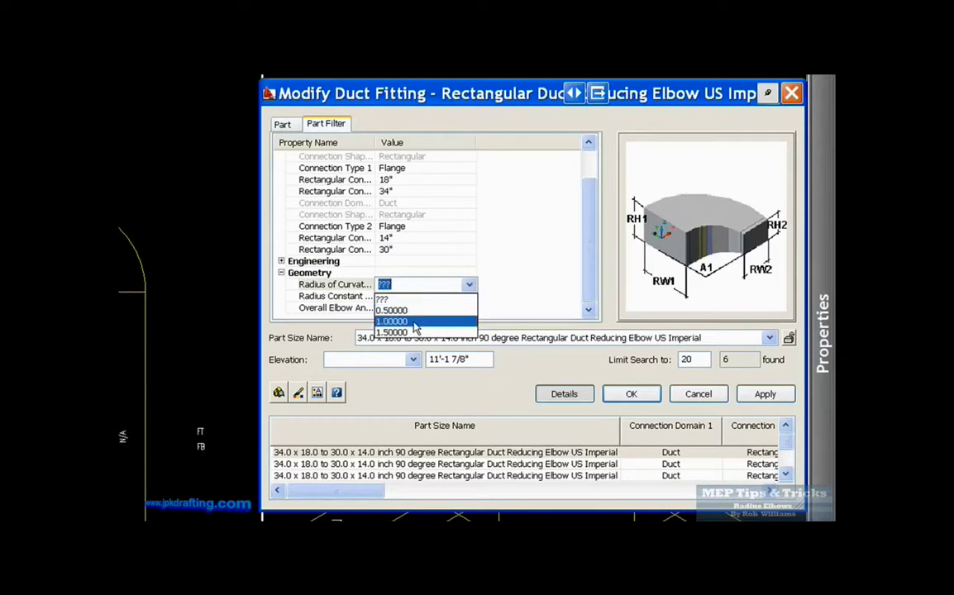
{"action": "left_click", "coordinate": [412, 321]}
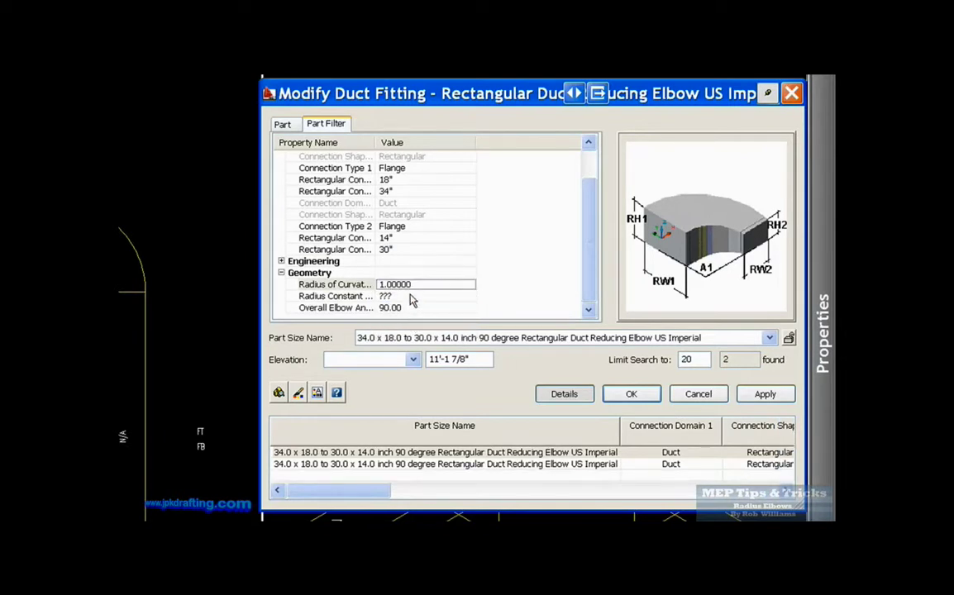
{"action": "left_click", "coordinate": [409, 296]}
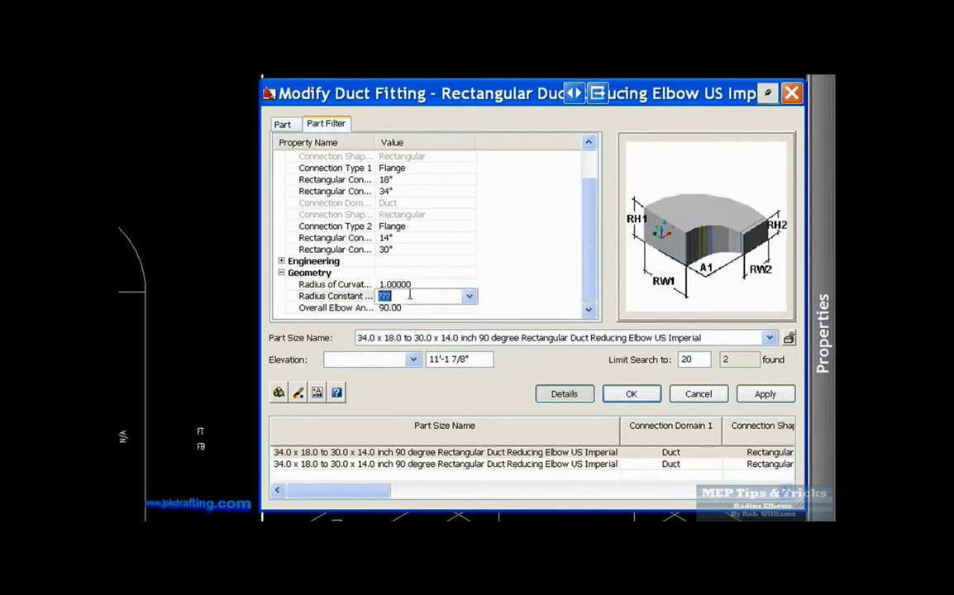
{"action": "left_click", "coordinate": [470, 297]}
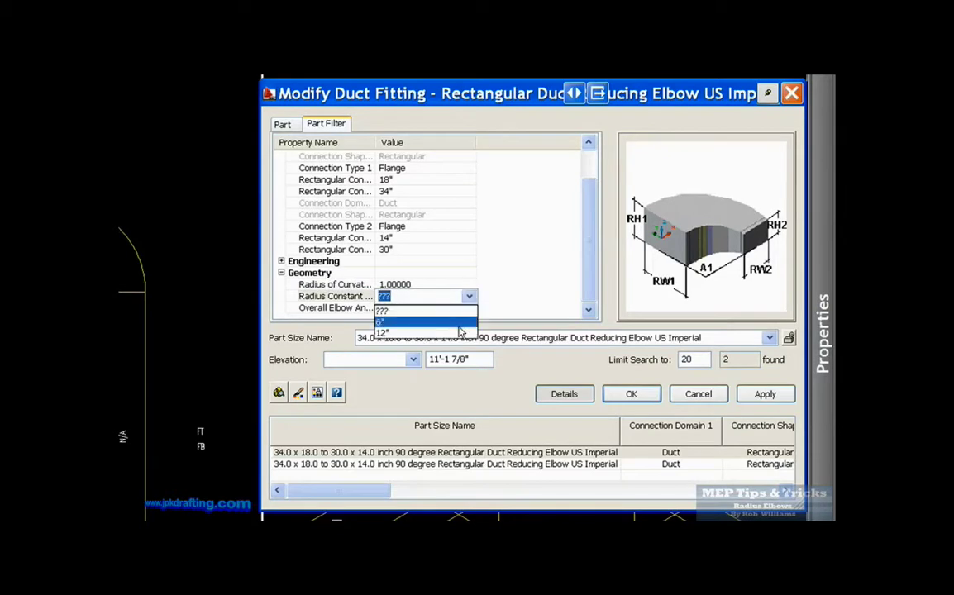
{"action": "left_click", "coordinate": [384, 332]}
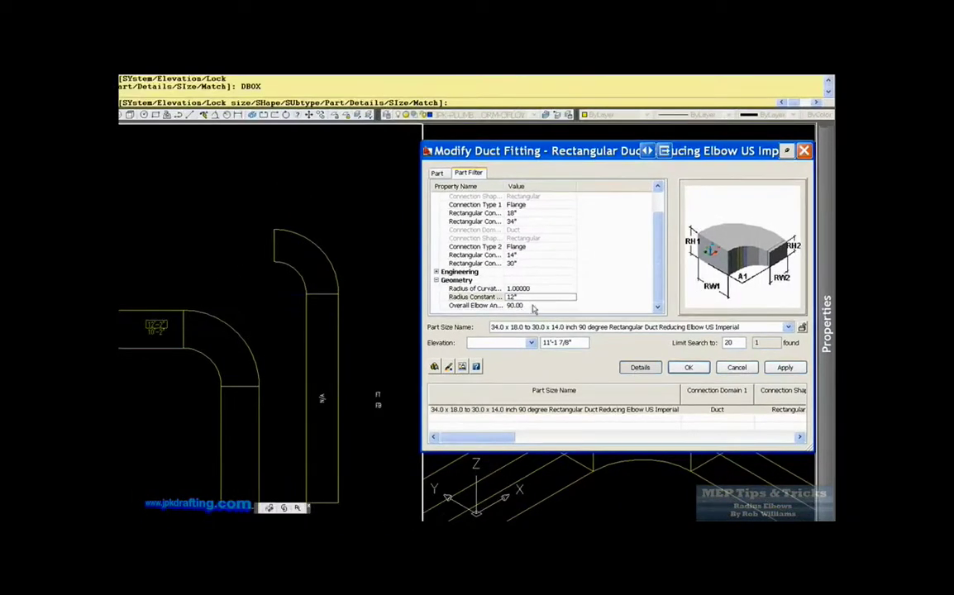
{"action": "left_click", "coordinate": [783, 368]}
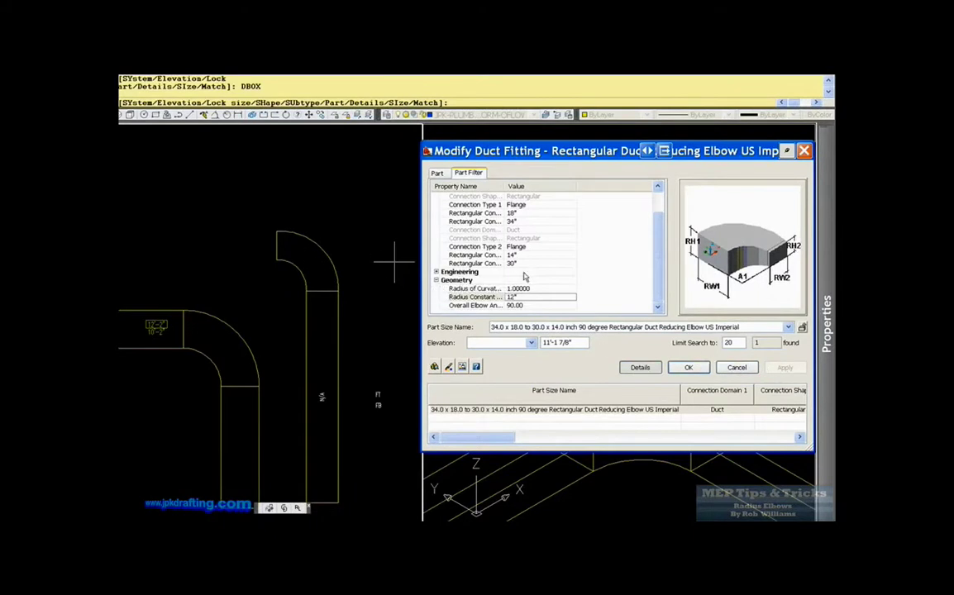
{"action": "left_click", "coordinate": [688, 368]}
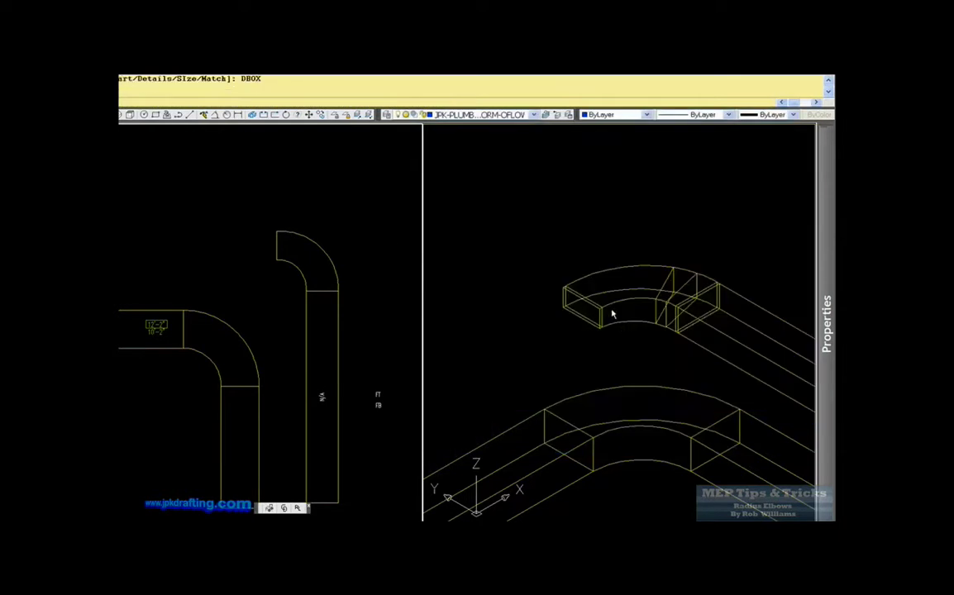
{"action": "scroll", "coordinate": [611, 309], "scroll_direction": "up", "scroll_amount": 4}
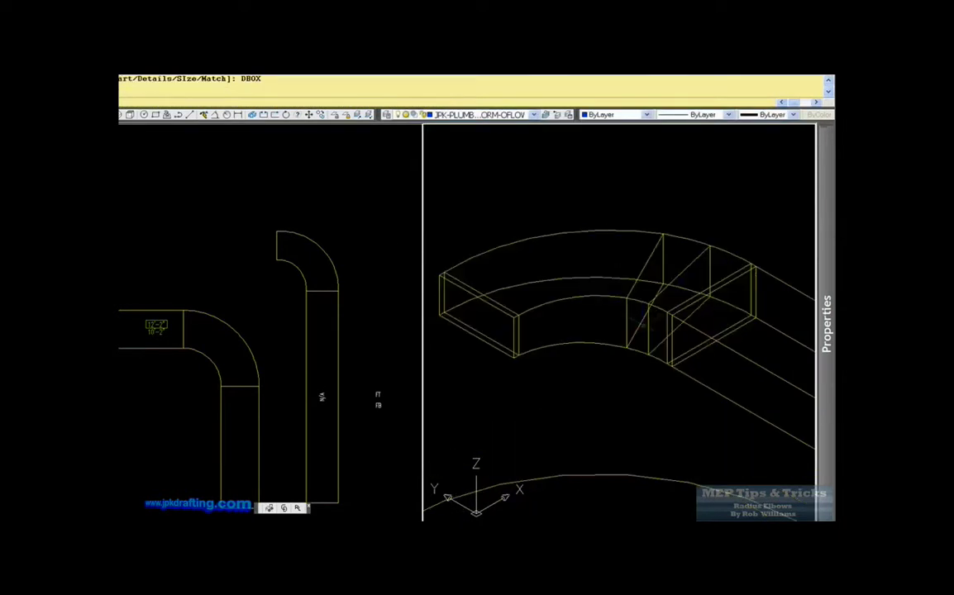
{"action": "scroll", "coordinate": [607, 329], "scroll_direction": "down", "scroll_amount": 3}
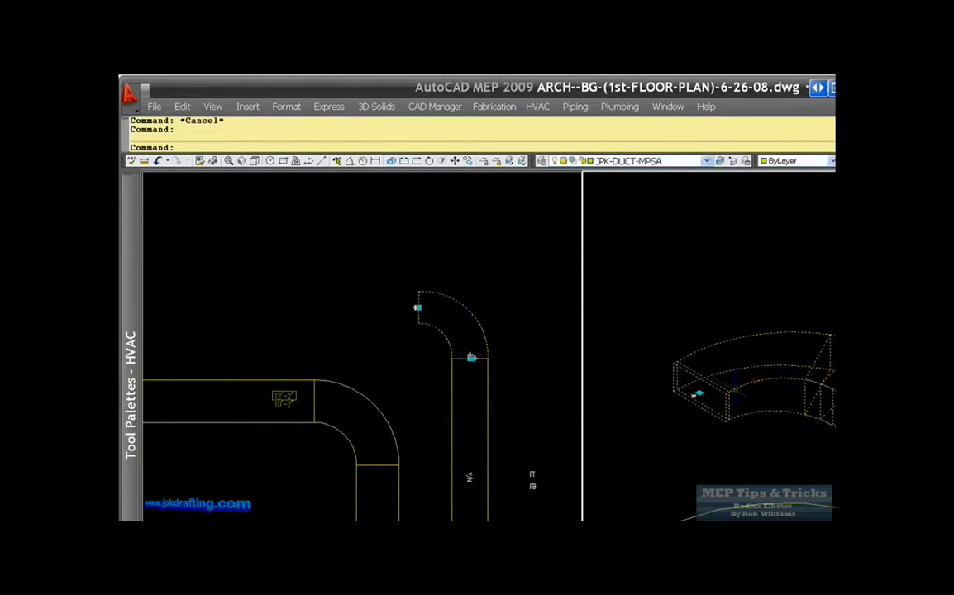
{"action": "key", "text": "Escape"}
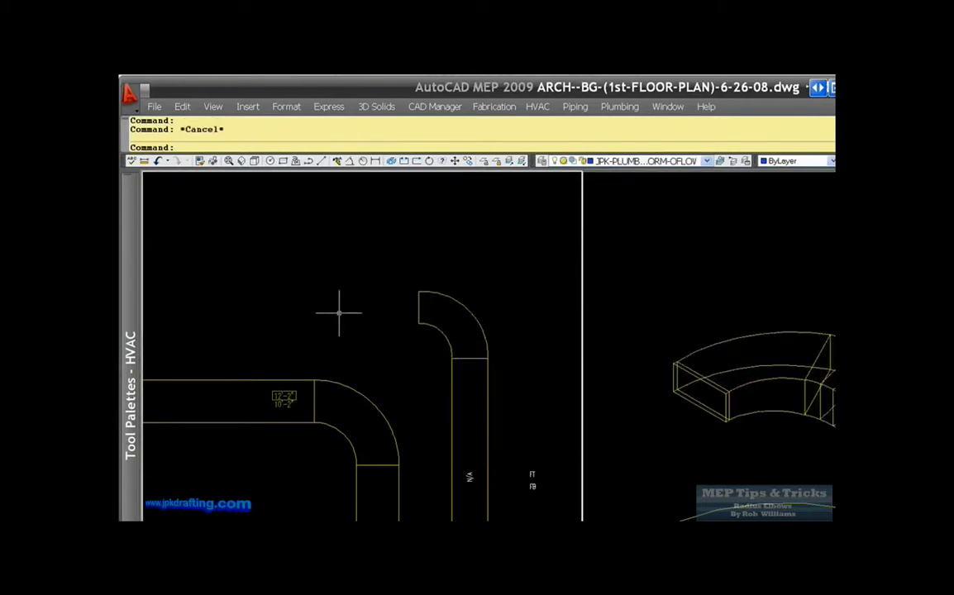
{"action": "key", "text": "Escape"}
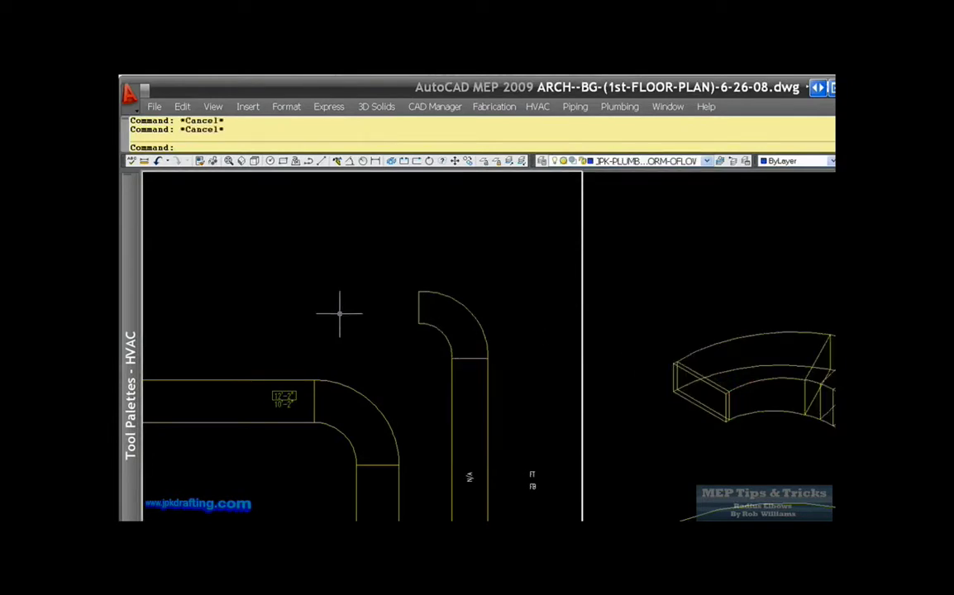
{"action": "left_click", "coordinate": [797, 380]}
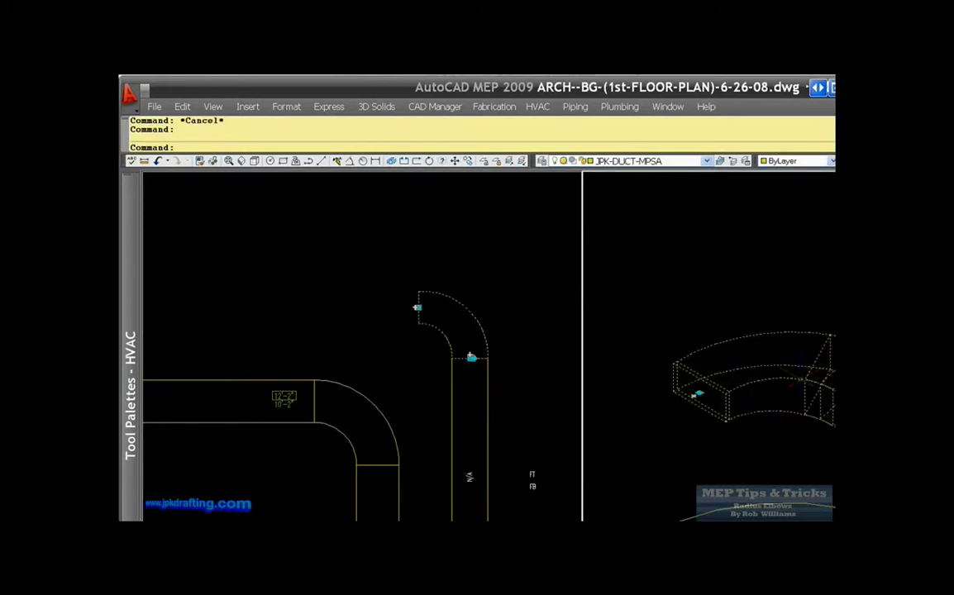
{"action": "scroll", "coordinate": [648, 403], "scroll_direction": "up", "scroll_amount": 2}
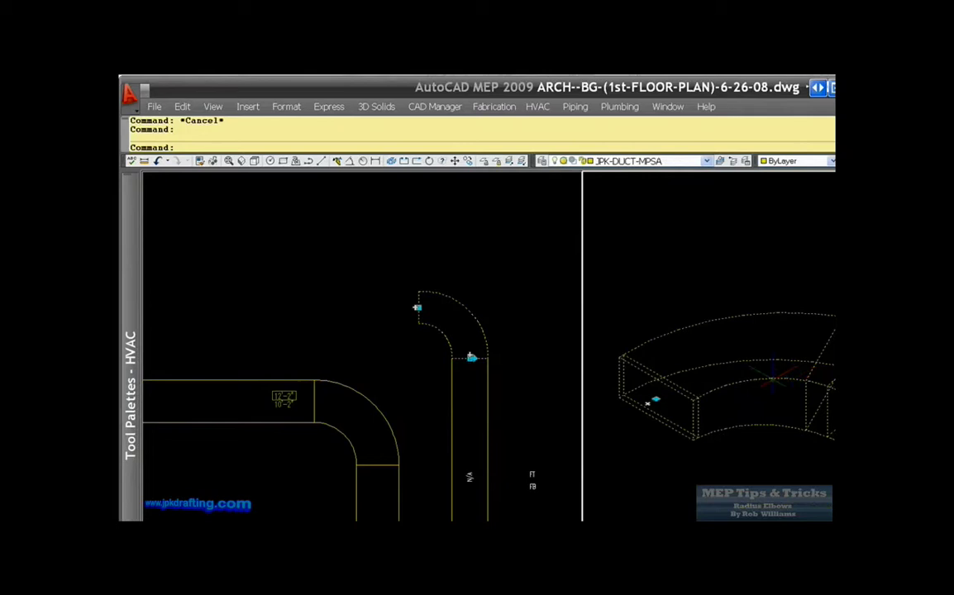
{"action": "mouse_move", "coordinate": [773, 376]}
{"action": "key", "text": "Escape"}
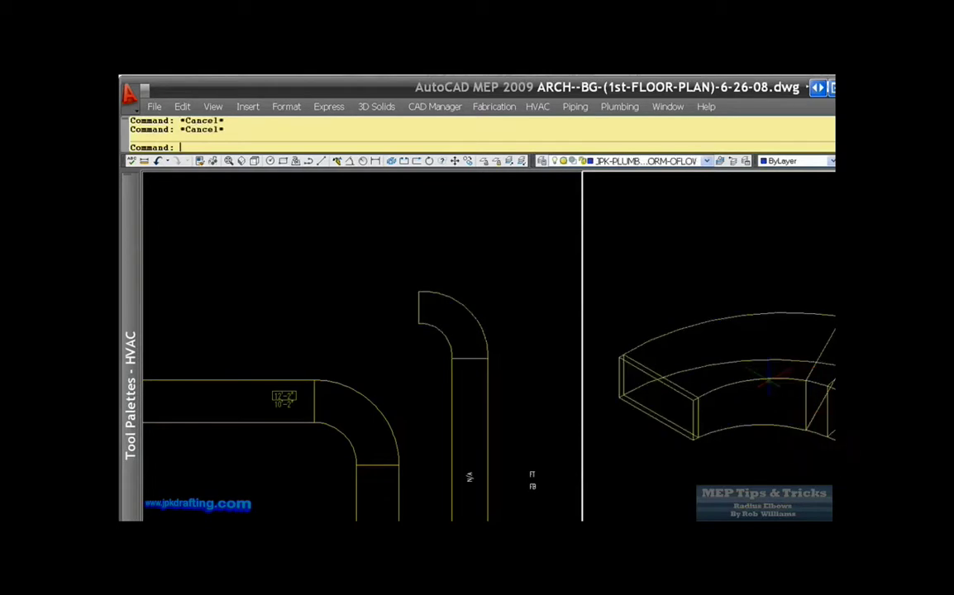
{"action": "left_click", "coordinate": [761, 379]}
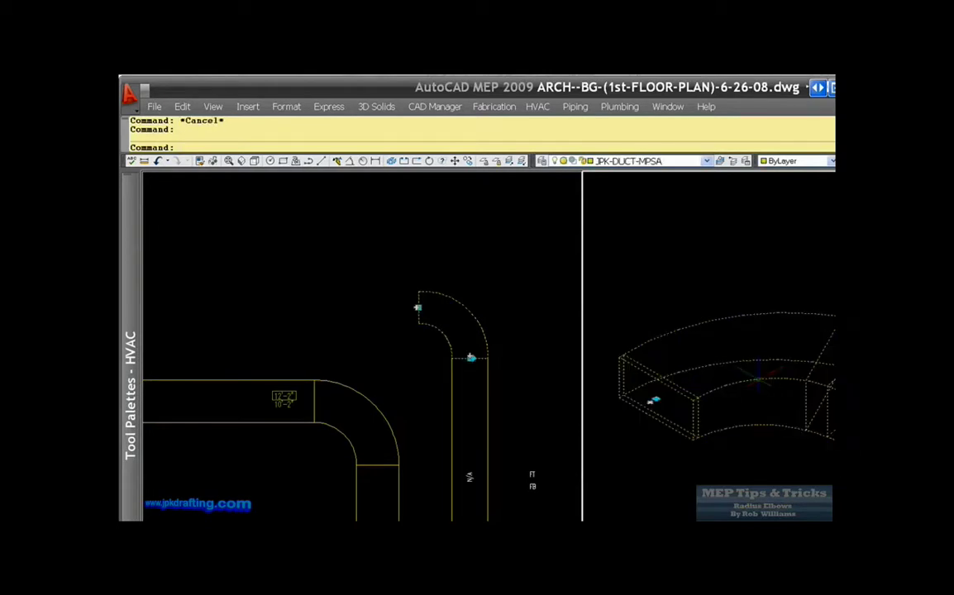
{"action": "key", "text": "Escape"}
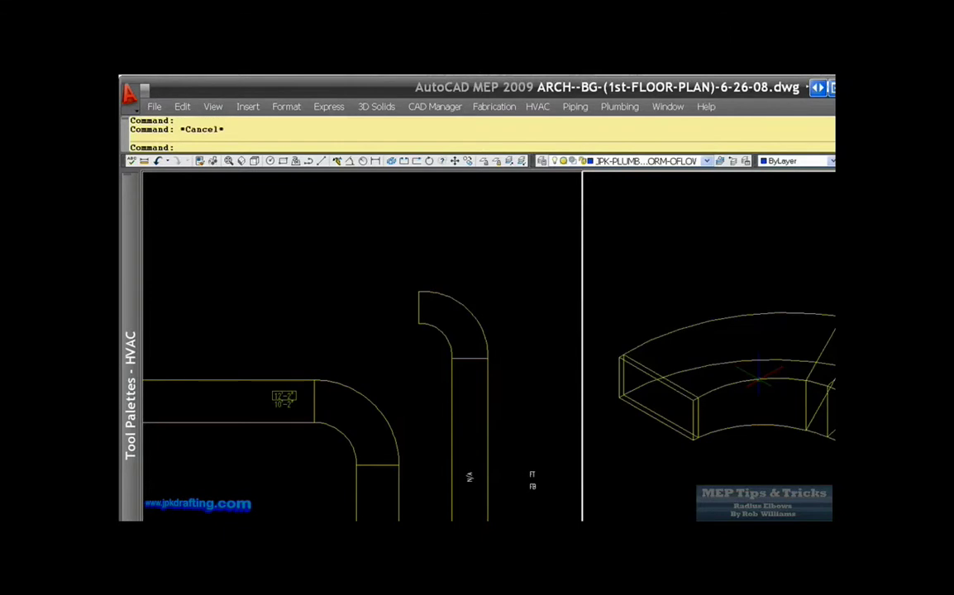
{"action": "left_click", "coordinate": [466, 311]}
{"action": "key", "text": "Escape"}
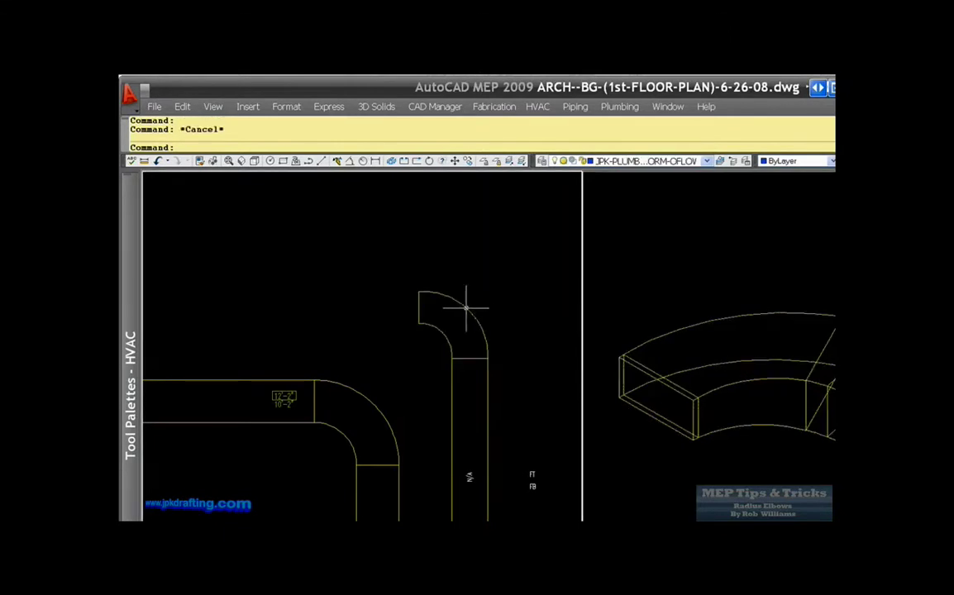
{"action": "left_click", "coordinate": [466, 310]}
{"action": "key", "text": "Escape"}
{"action": "left_click", "coordinate": [466, 309]}
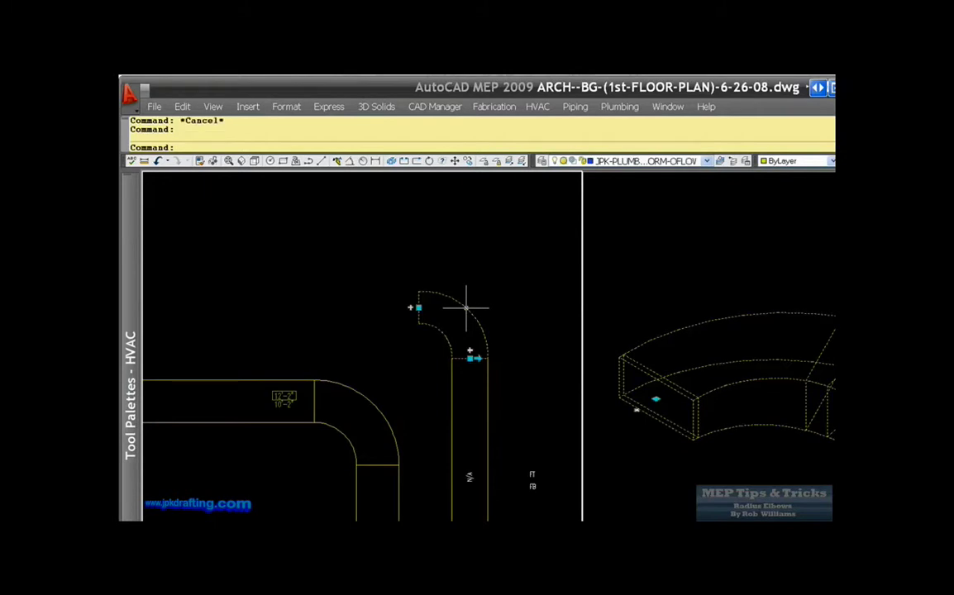
{"action": "key", "text": "Escape"}
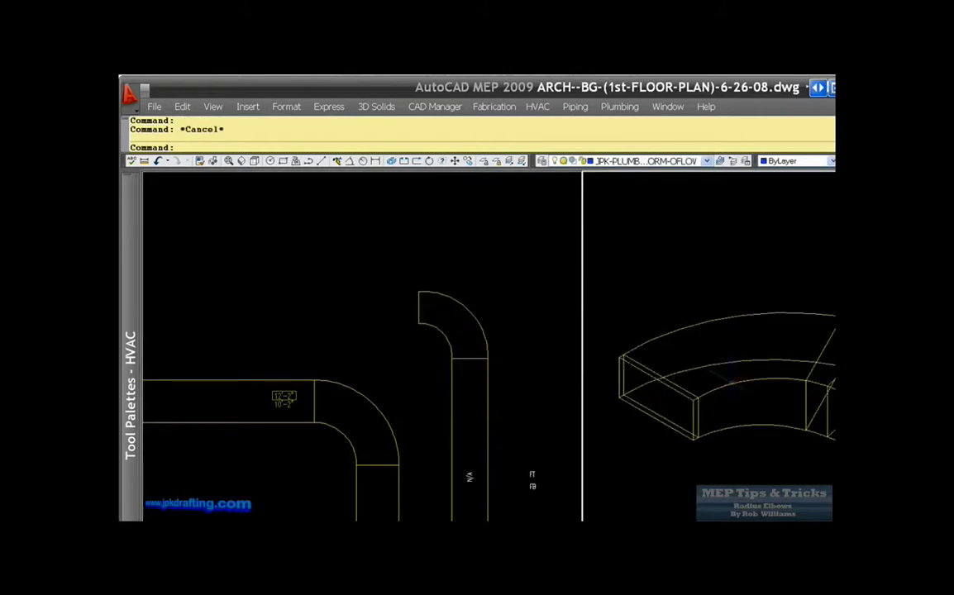
{"action": "left_click", "coordinate": [443, 308]}
{"action": "key", "text": "Escape"}
{"action": "left_click", "coordinate": [443, 276]}
{"action": "left_click", "coordinate": [436, 286]}
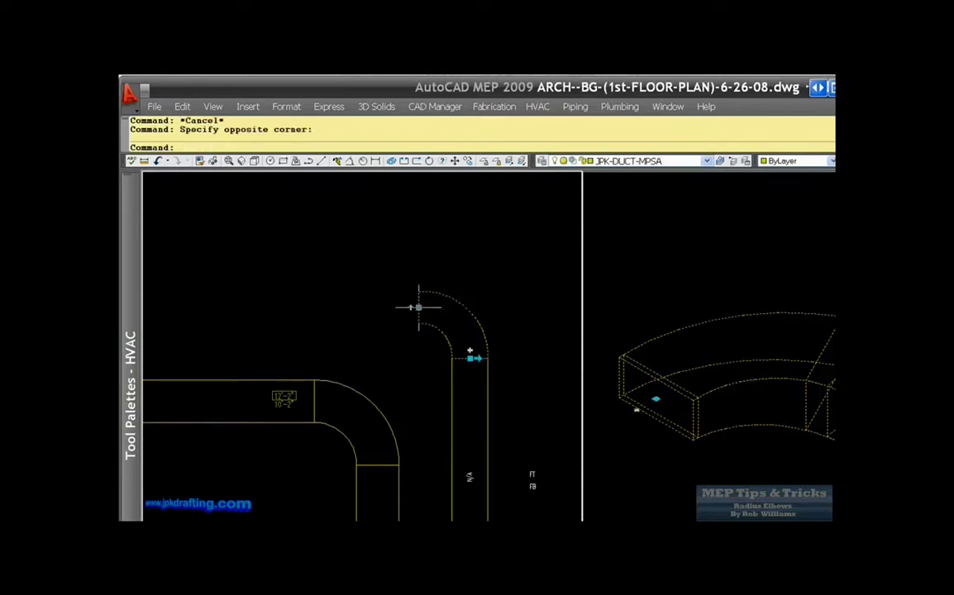
- Draw a straight duct leftward from the top elbow's open end and select it to check
{"action": "left_click", "coordinate": [410, 308]}
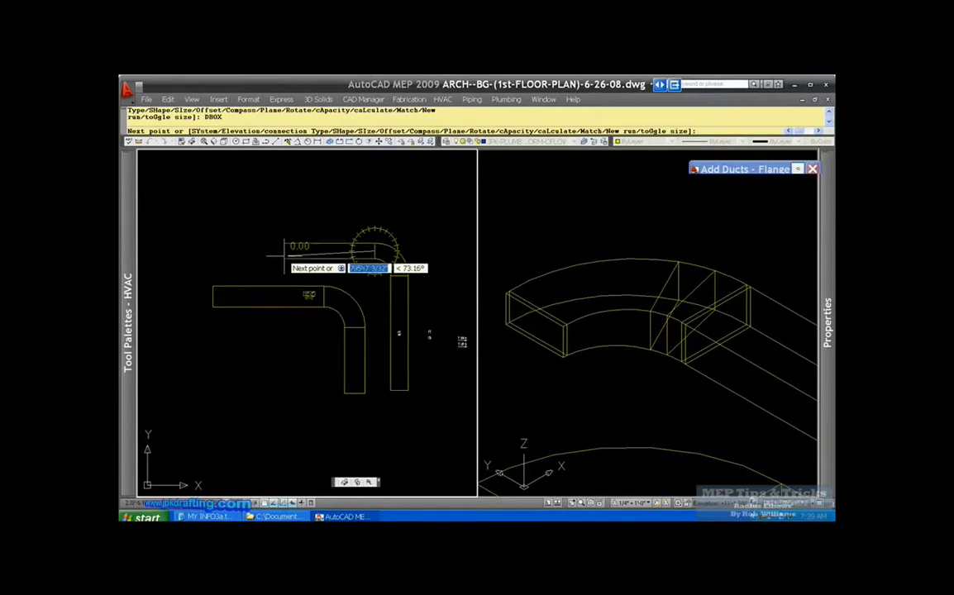
{"action": "scroll", "coordinate": [282, 259], "scroll_direction": "up", "scroll_amount": 2}
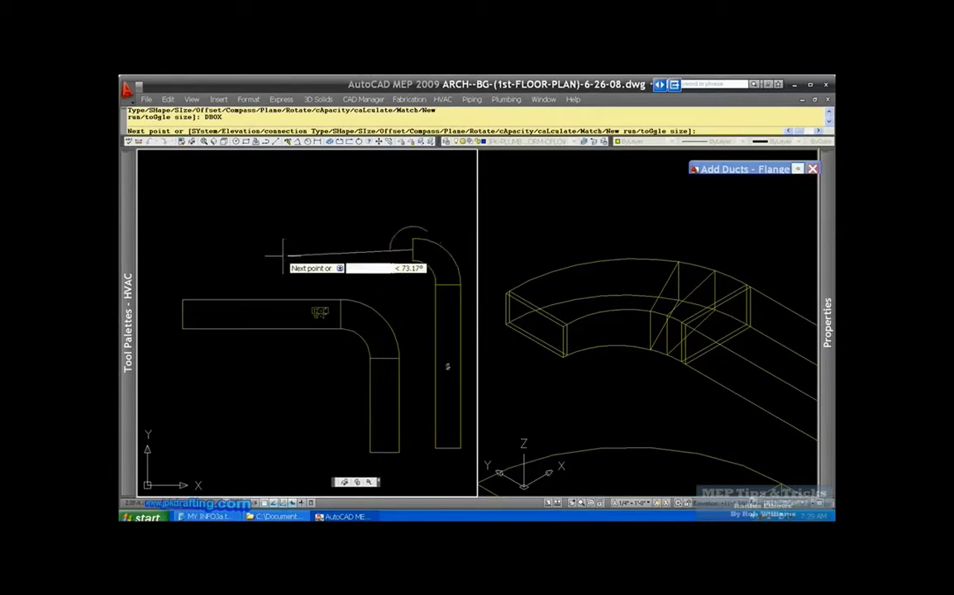
{"action": "left_click", "coordinate": [260, 250]}
{"action": "key", "text": "Escape"}
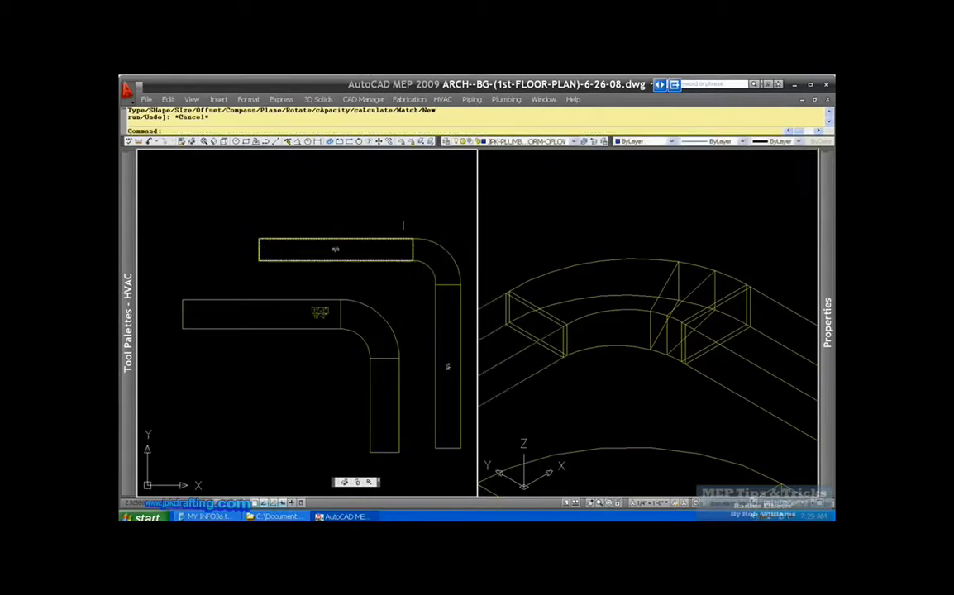
{"action": "left_click", "coordinate": [405, 248]}
{"action": "key", "text": "Escape"}
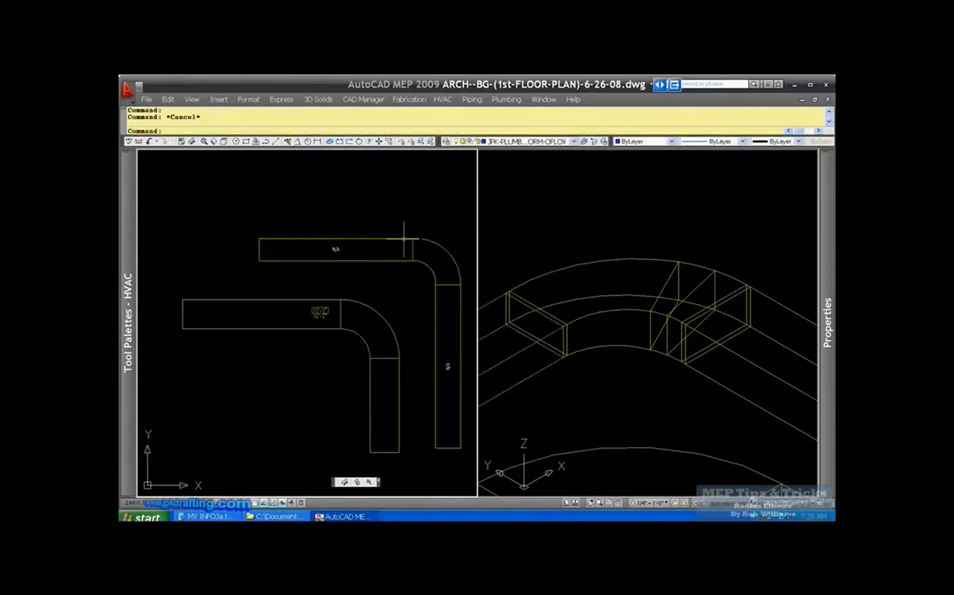
{"action": "scroll", "coordinate": [629, 331], "scroll_direction": "down", "scroll_amount": 2}
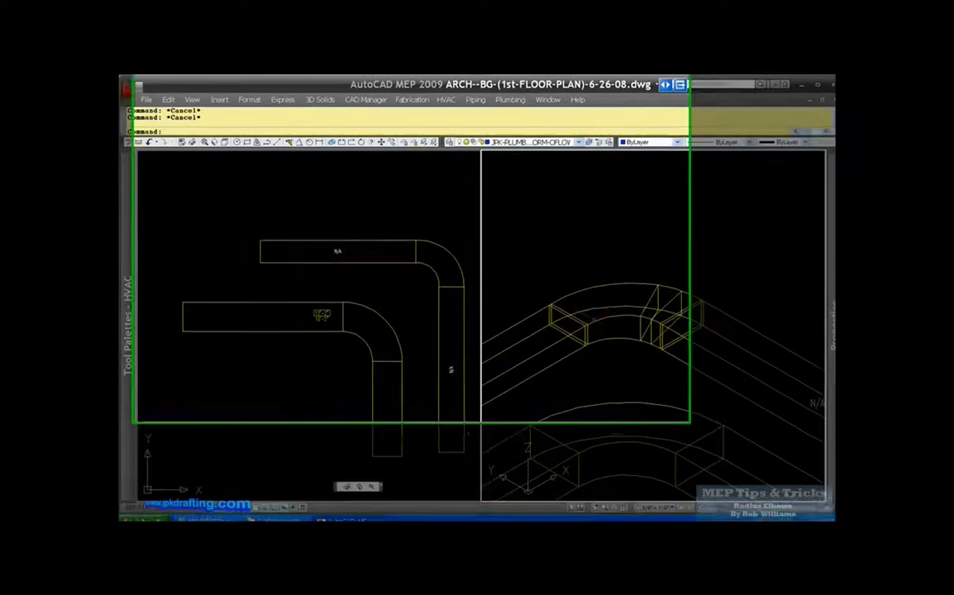
{"action": "right_click", "coordinate": [599, 181]}
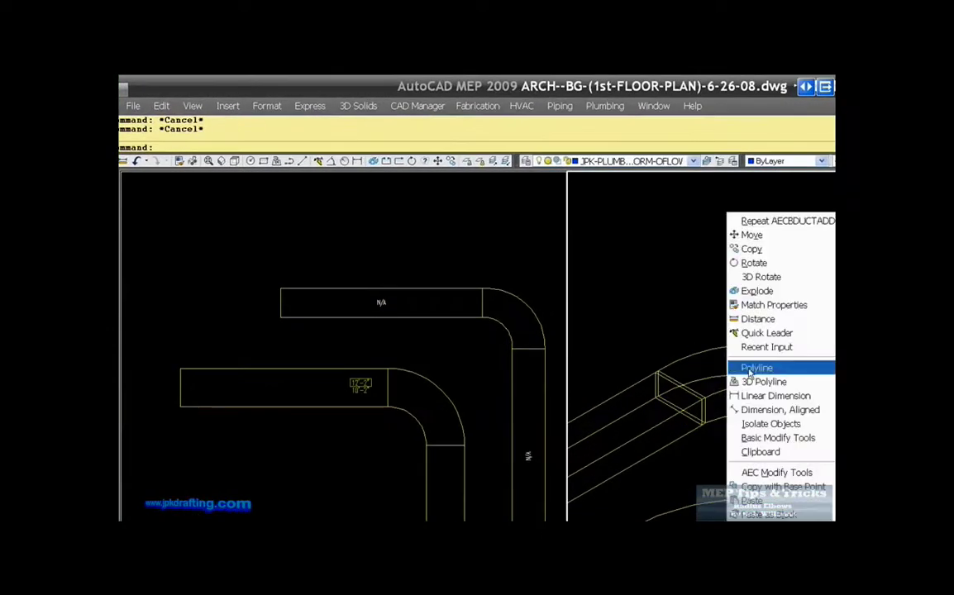
{"action": "left_click", "coordinate": [749, 319]}
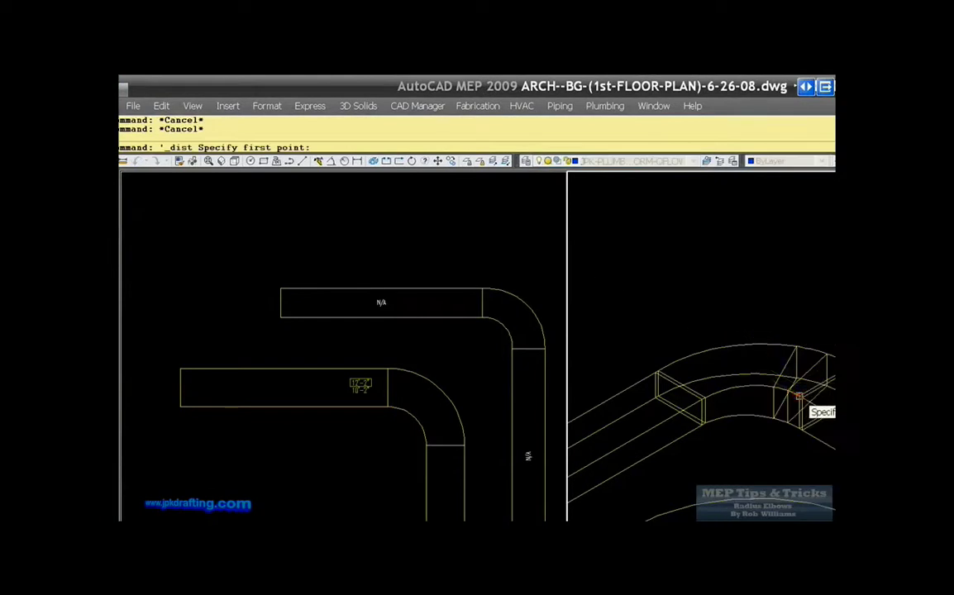
{"action": "left_click", "coordinate": [798, 396]}
{"action": "left_click", "coordinate": [703, 405]}
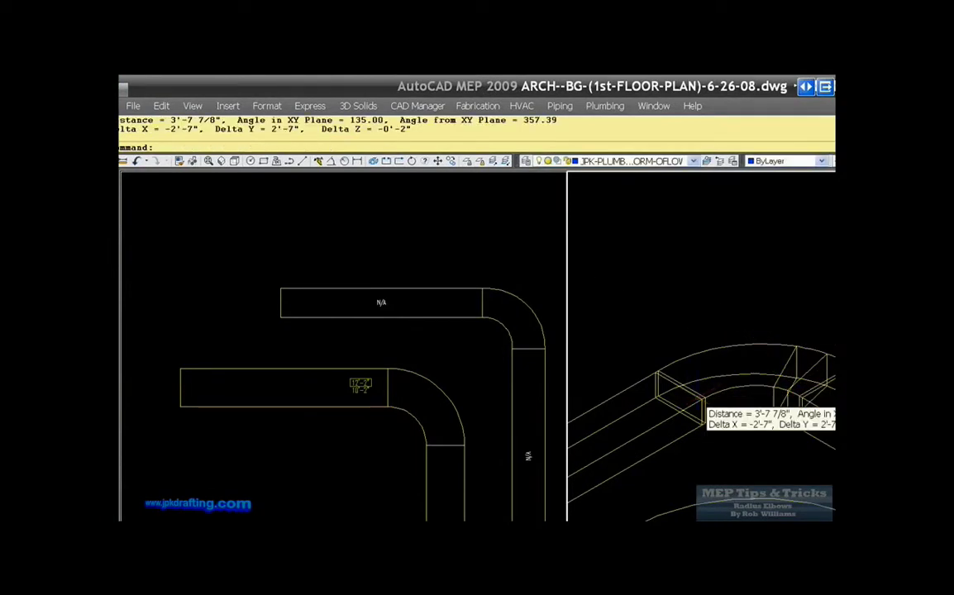
{"action": "key", "text": "Escape"}
{"action": "left_click", "coordinate": [436, 330]}
{"action": "left_click", "coordinate": [430, 294]}
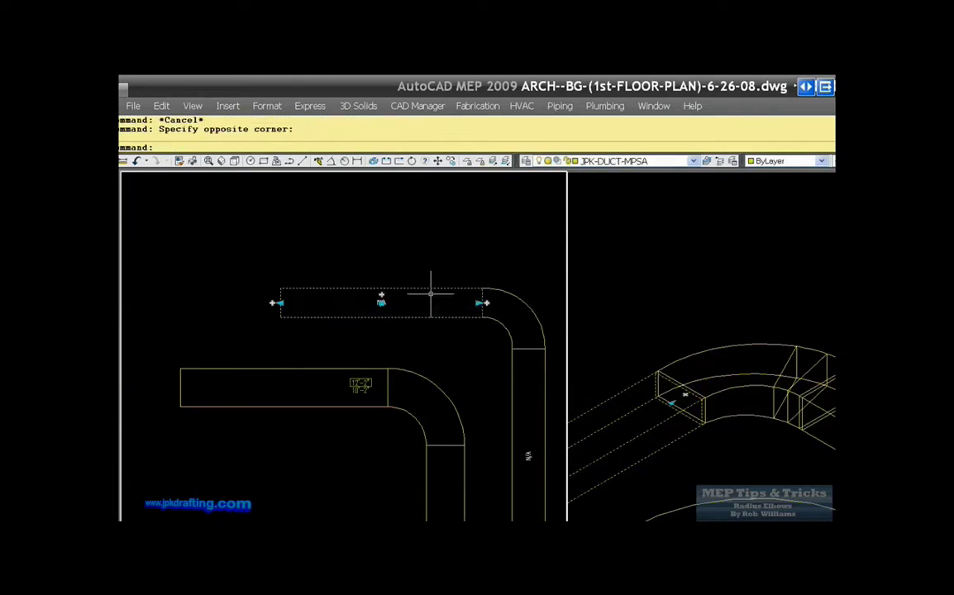
{"action": "right_click", "coordinate": [430, 293]}
{"action": "left_click", "coordinate": [461, 200]}
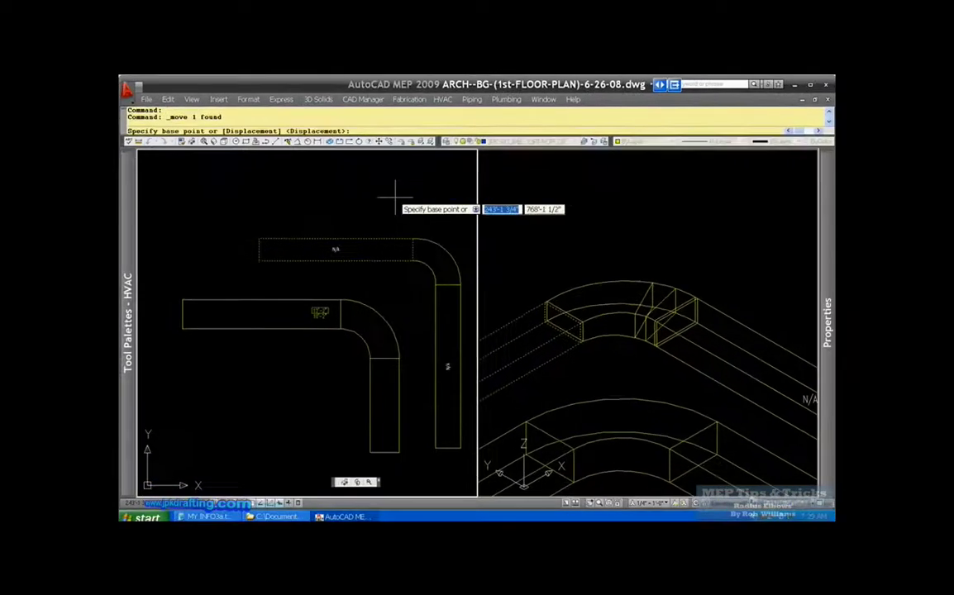
{"action": "type", "text": "0,0,2"}
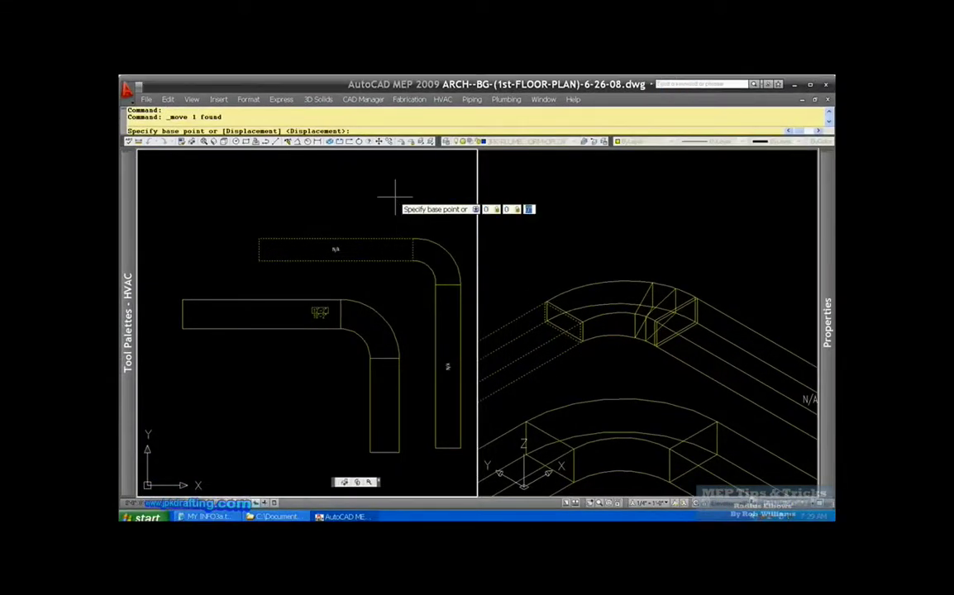
{"action": "key", "text": "Return"}
{"action": "key", "text": "Return"}
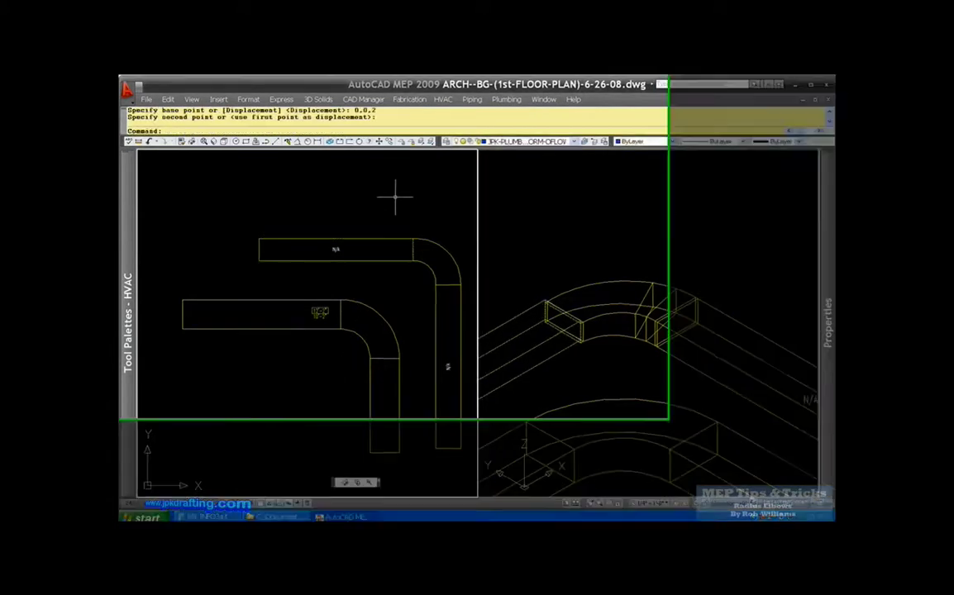
{"action": "left_click", "coordinate": [459, 331]}
{"action": "key", "text": "Escape"}
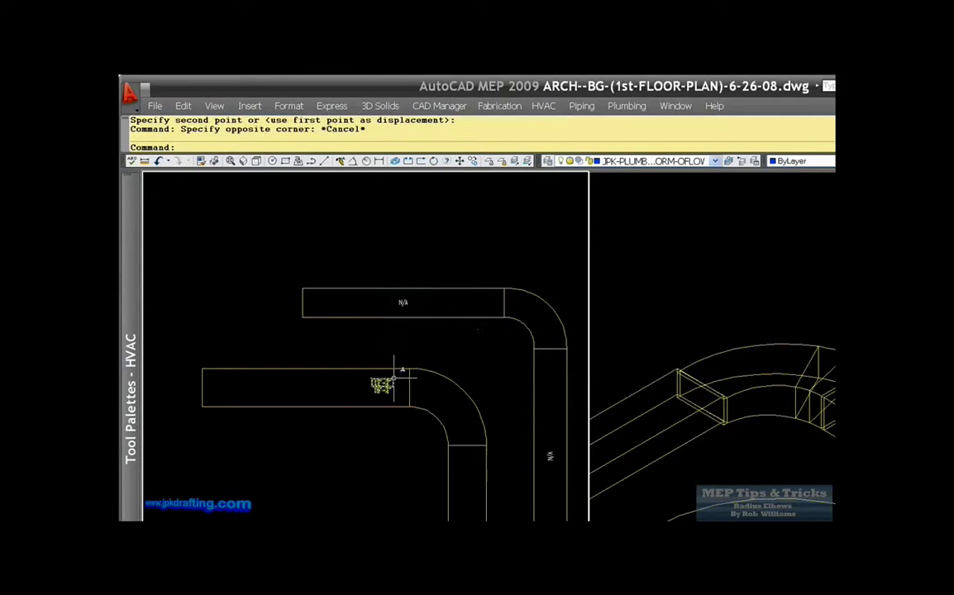
{"action": "scroll", "coordinate": [707, 404], "scroll_direction": "up", "scroll_amount": 3}
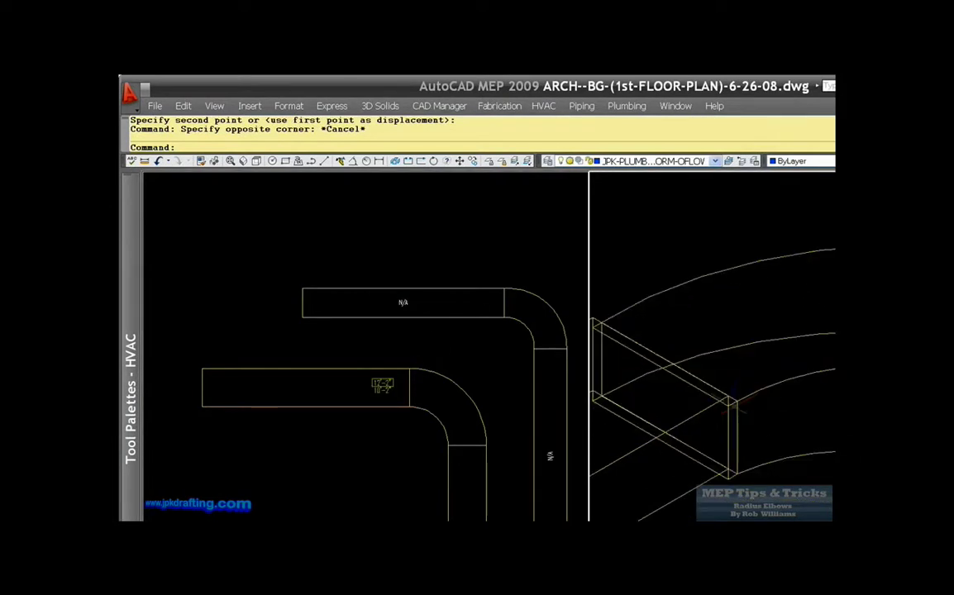
{"action": "scroll", "coordinate": [743, 379], "scroll_direction": "up", "scroll_amount": 2}
{"action": "scroll", "coordinate": [728, 388], "scroll_direction": "down", "scroll_amount": 3}
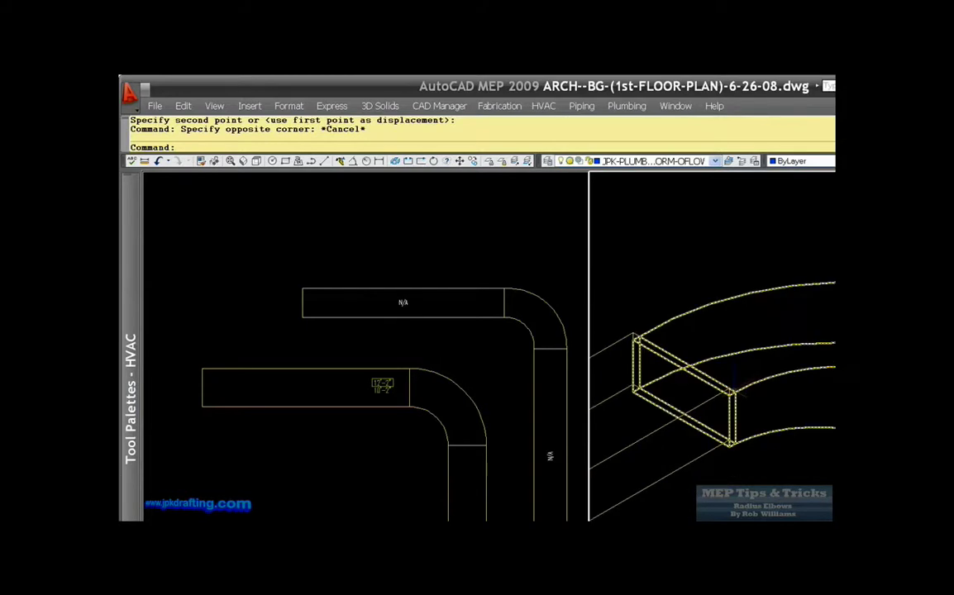
{"action": "key", "text": "Escape"}
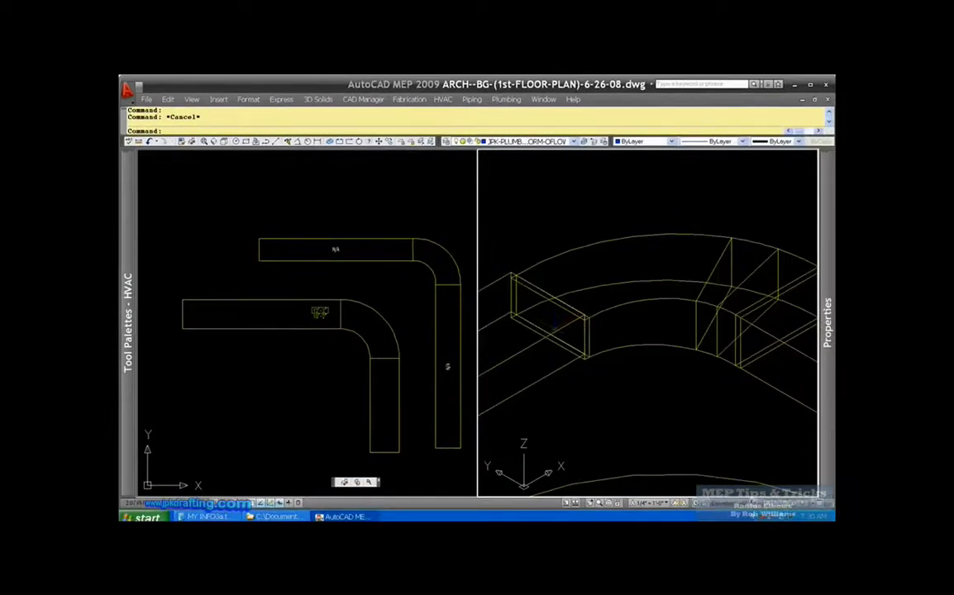
{"action": "left_click", "coordinate": [436, 263]}
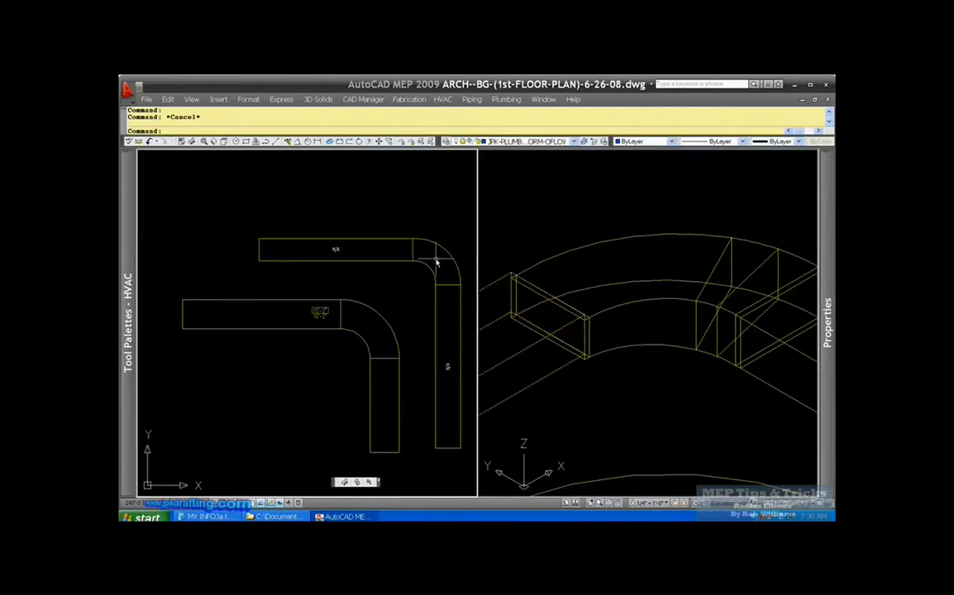
{"action": "left_click", "coordinate": [437, 263]}
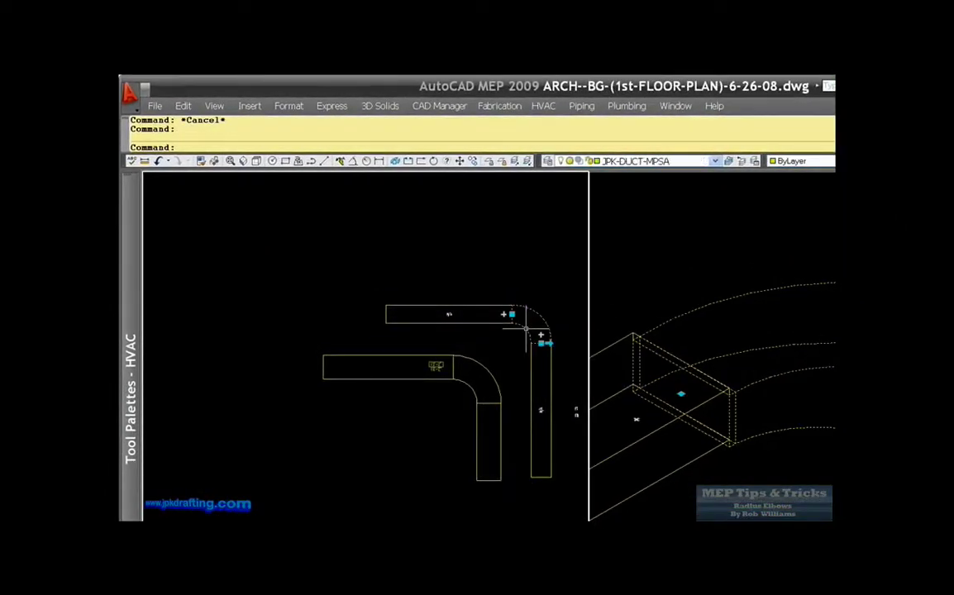
{"action": "scroll", "coordinate": [515, 331], "scroll_direction": "down", "scroll_amount": 2}
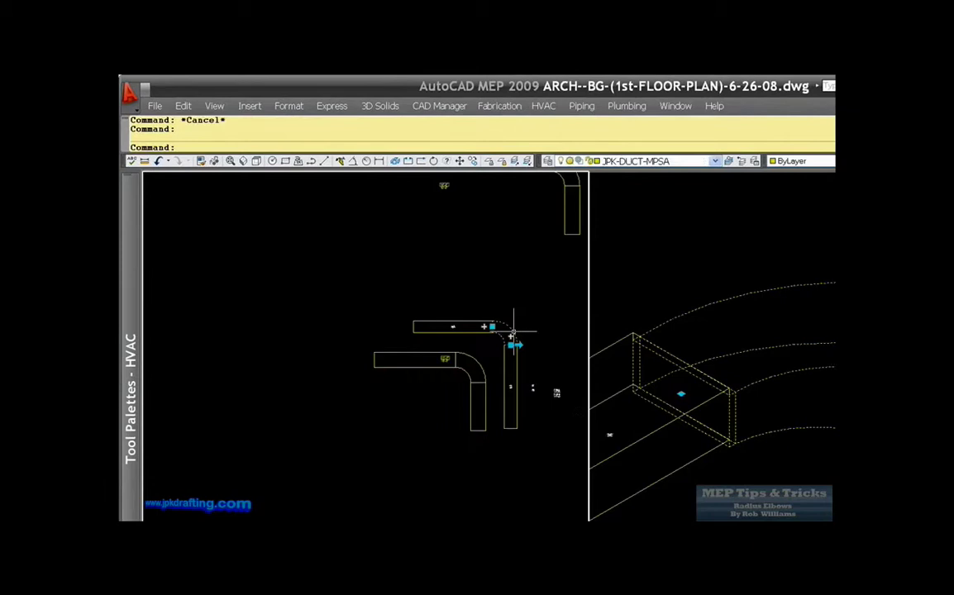
{"action": "scroll", "coordinate": [513, 331], "scroll_direction": "up", "scroll_amount": 3}
{"action": "key", "text": "Escape"}
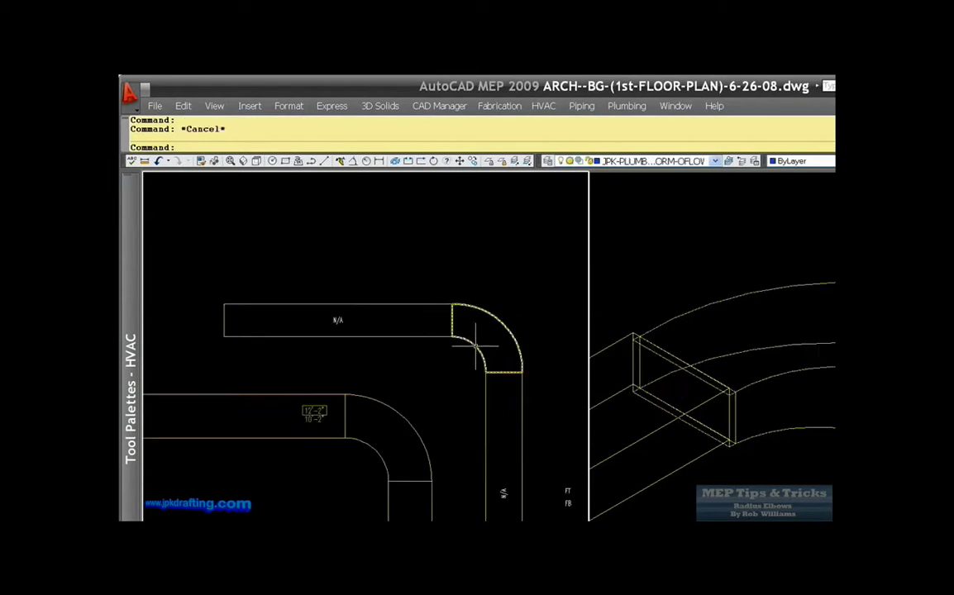
{"action": "left_click", "coordinate": [475, 347]}
{"action": "key", "text": "Escape"}
{"action": "left_click", "coordinate": [476, 347]}
{"action": "key", "text": "Escape"}
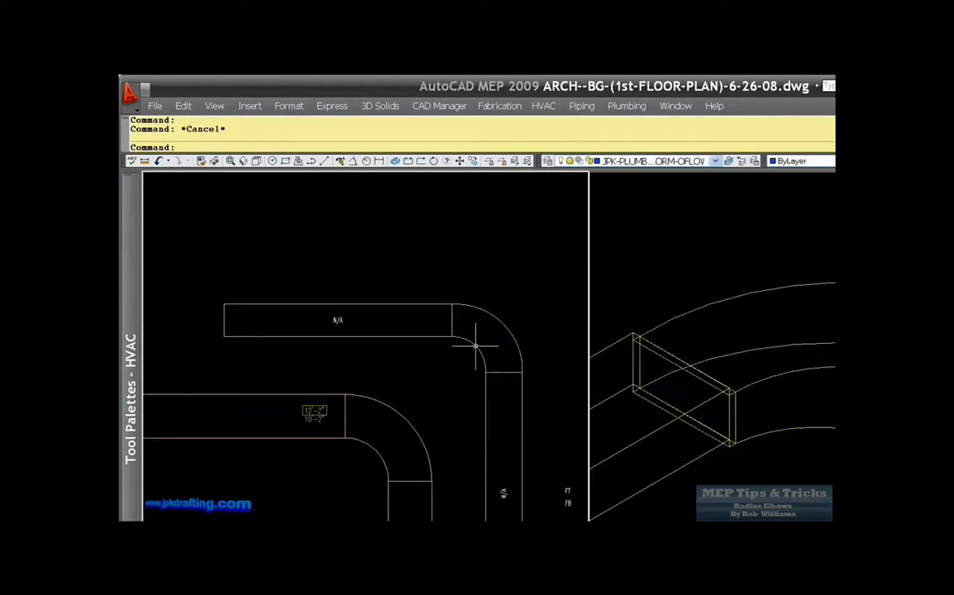
{"action": "left_click", "coordinate": [475, 348]}
{"action": "key", "text": "Escape"}
{"action": "left_click", "coordinate": [476, 347]}
{"action": "key", "text": "Escape"}
{"action": "left_click", "coordinate": [475, 347]}
{"action": "key", "text": "Escape"}
{"action": "left_click", "coordinate": [476, 347]}
{"action": "key", "text": "Escape"}
{"action": "left_click", "coordinate": [475, 347]}
{"action": "key", "text": "Escape"}
{"action": "left_click", "coordinate": [475, 347]}
{"action": "key", "text": "Escape"}
{"action": "left_click", "coordinate": [476, 346]}
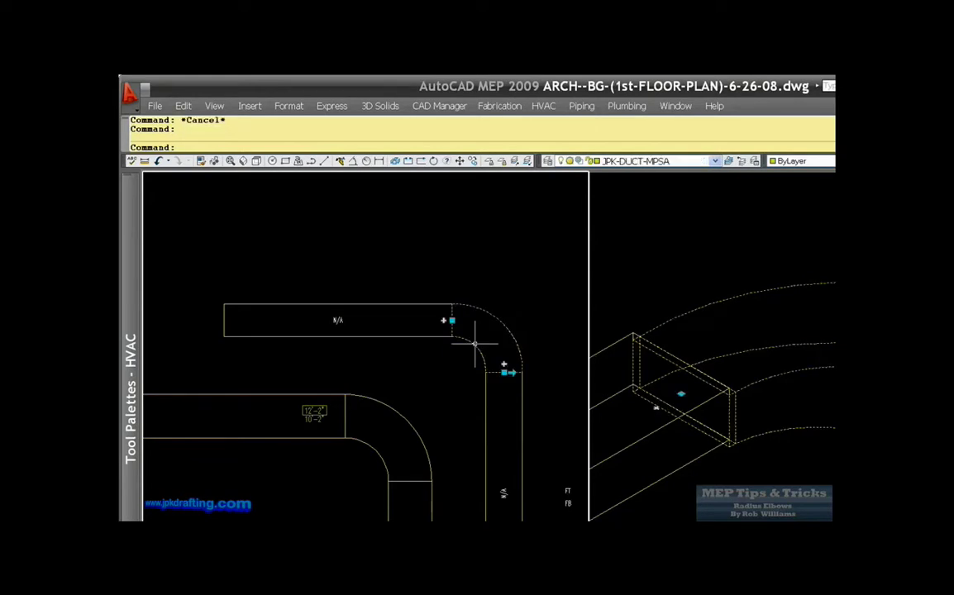
{"action": "key", "text": "Escape"}
{"action": "left_click", "coordinate": [475, 345]}
{"action": "key", "text": "Escape"}
{"action": "left_click", "coordinate": [476, 345]}
{"action": "key", "text": "Escape"}
{"action": "left_click", "coordinate": [476, 346]}
{"action": "key", "text": "Escape"}
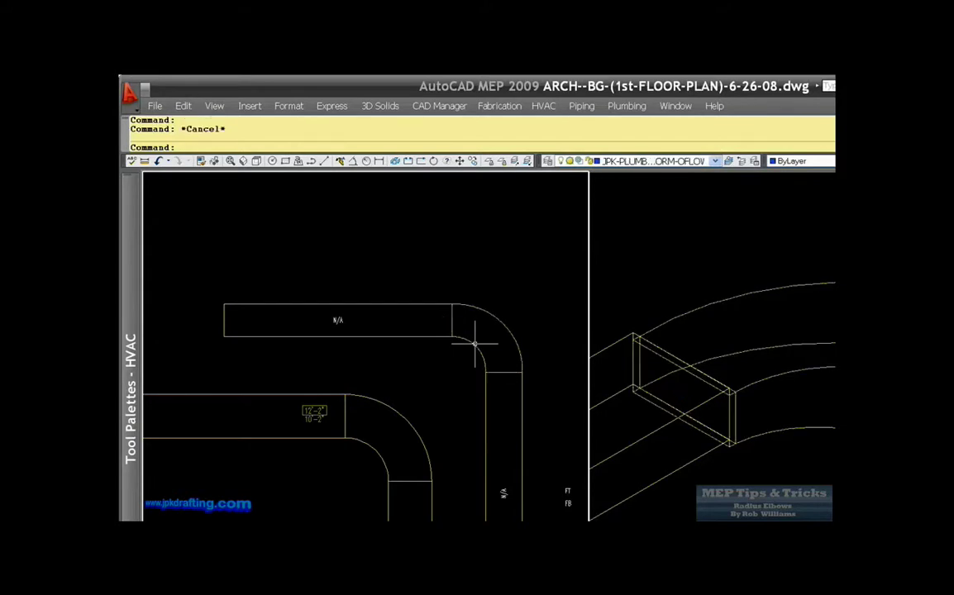
{"action": "left_click", "coordinate": [476, 346]}
{"action": "key", "text": "Escape"}
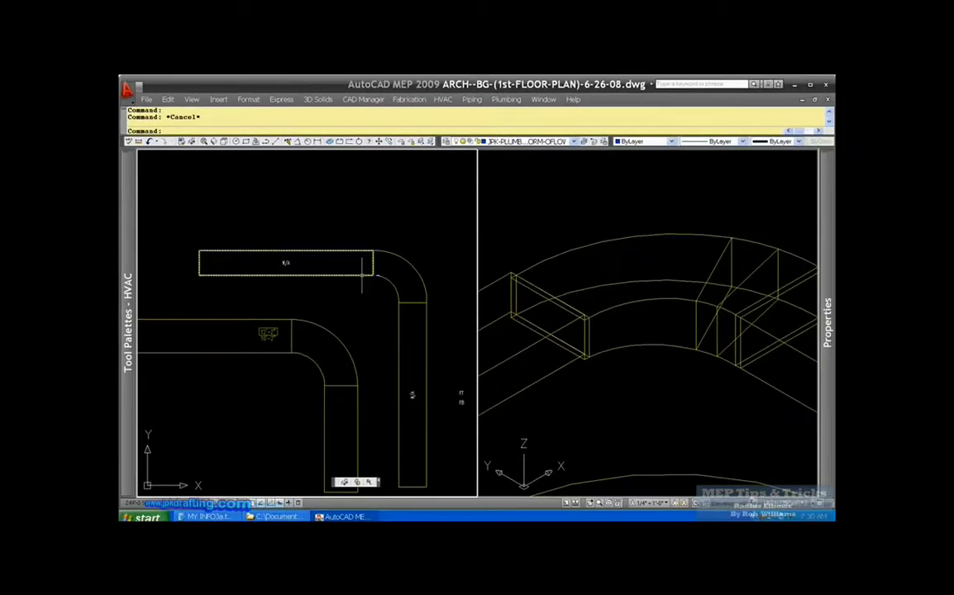
{"action": "left_click", "coordinate": [361, 276]}
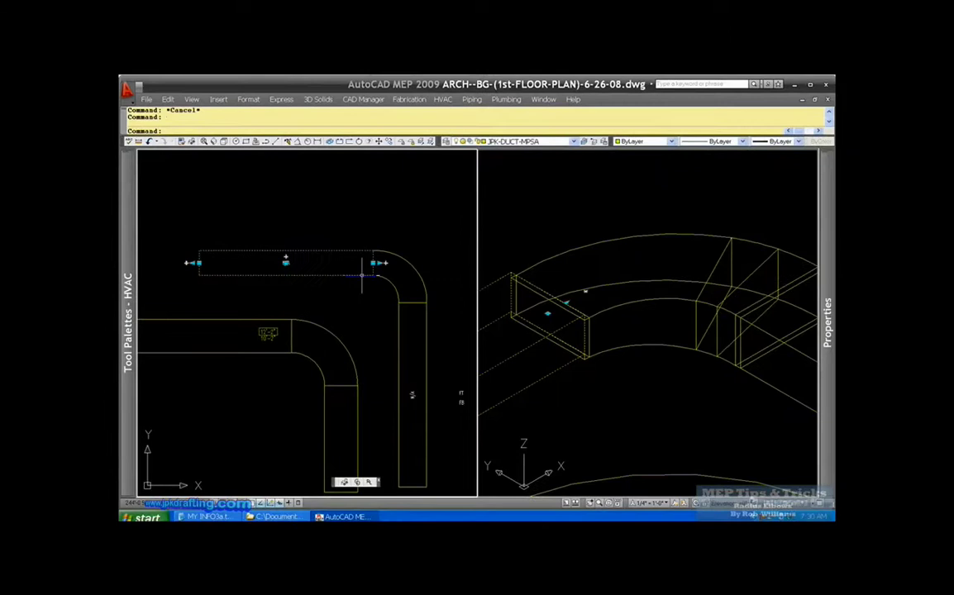
{"action": "key", "text": "Escape"}
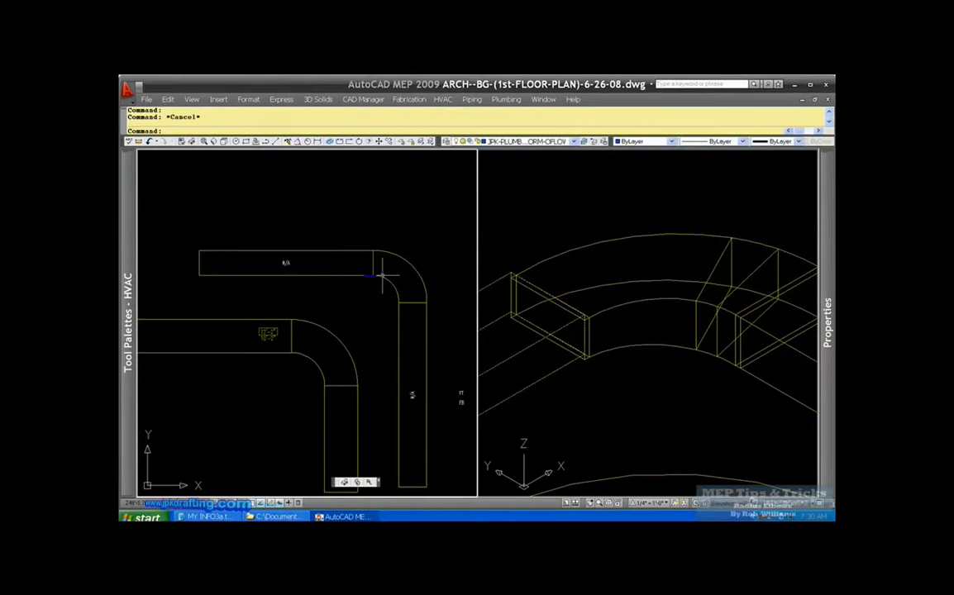
{"action": "left_click", "coordinate": [382, 278]}
{"action": "key", "text": "Escape"}
{"action": "left_click", "coordinate": [358, 273]}
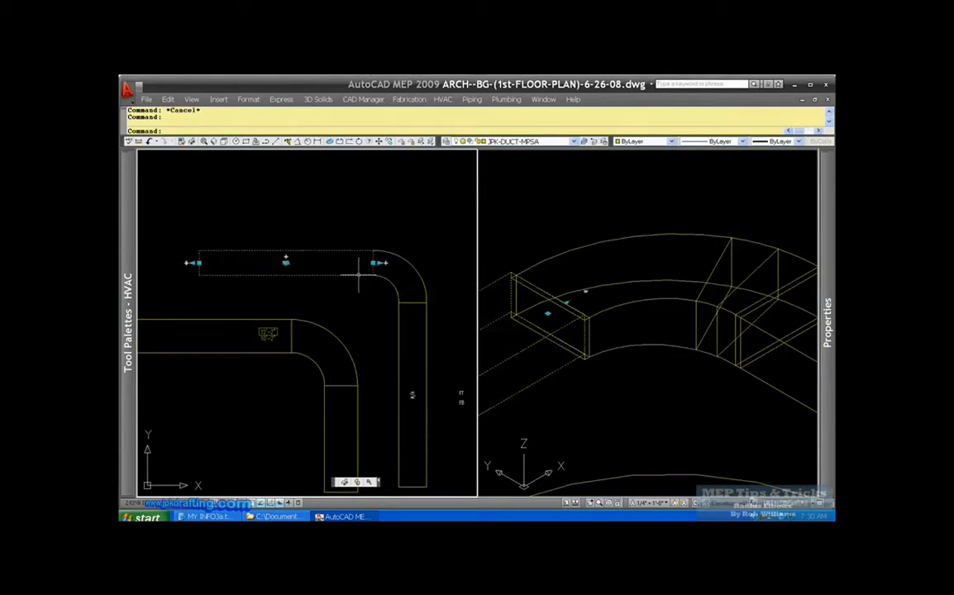
{"action": "key", "text": "Escape"}
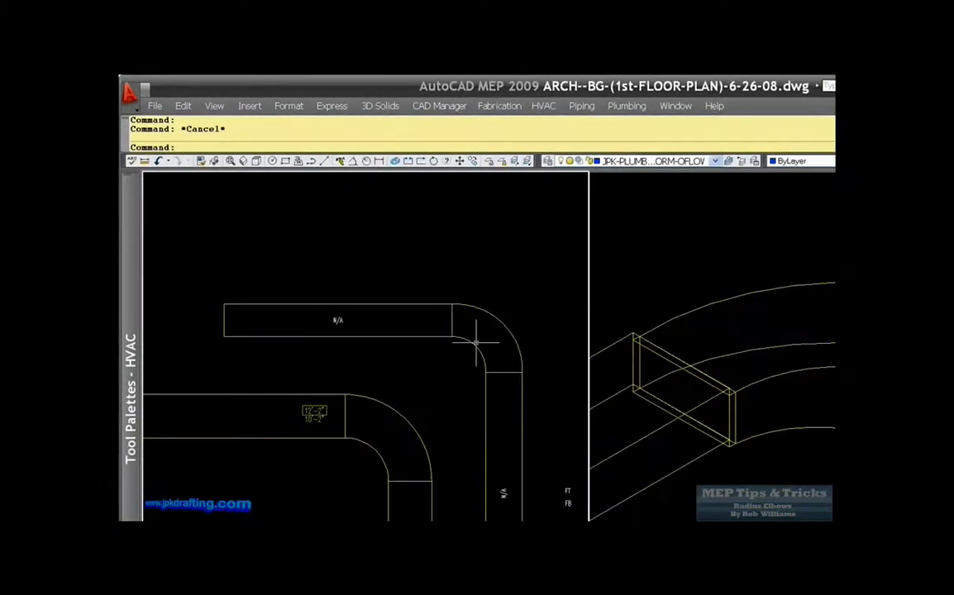
{"action": "left_click", "coordinate": [478, 342]}
{"action": "key", "text": "Escape"}
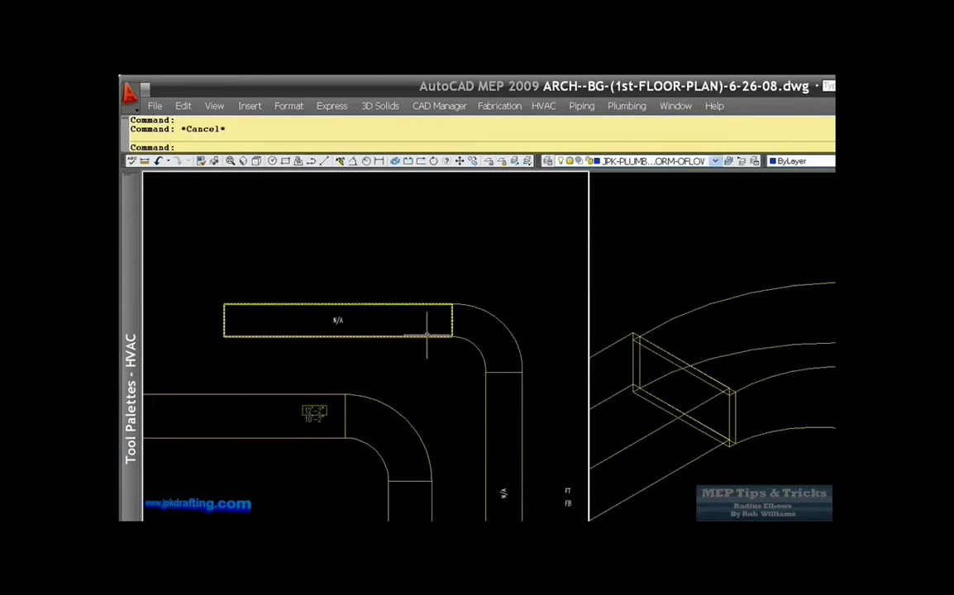
{"action": "left_click", "coordinate": [427, 335]}
{"action": "left_click", "coordinate": [428, 332]}
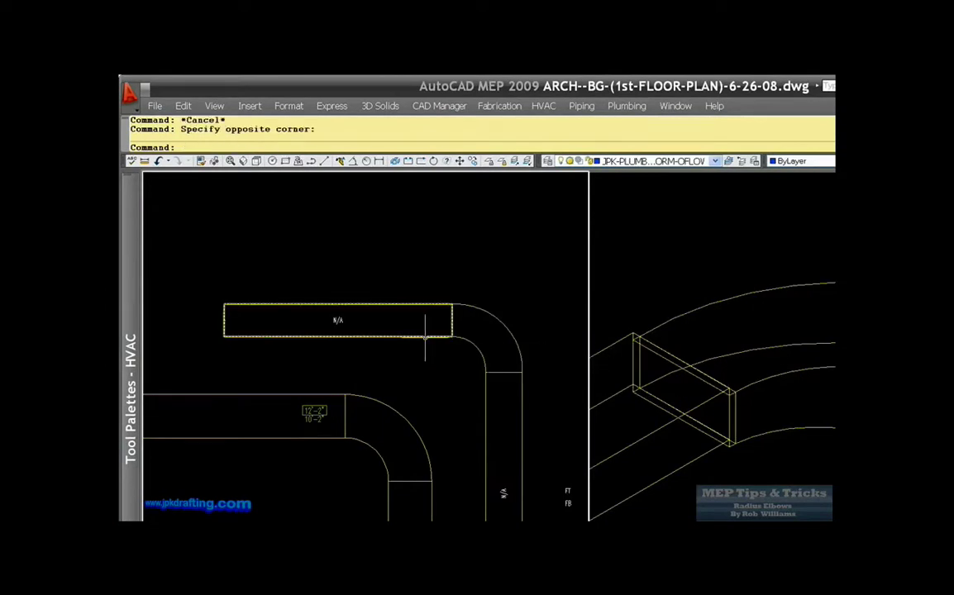
{"action": "key", "text": "Escape"}
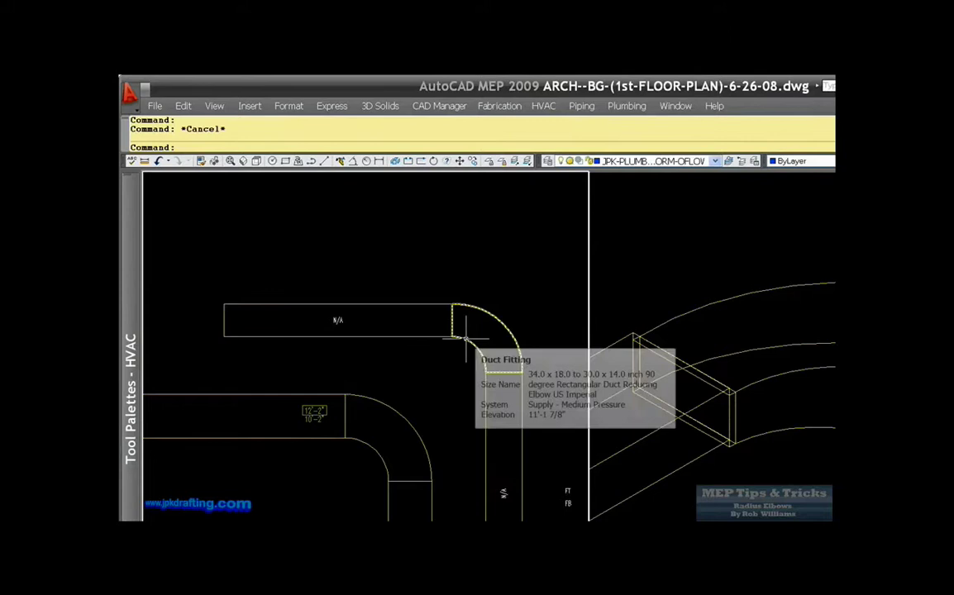
{"action": "left_click", "coordinate": [457, 332]}
{"action": "key", "text": "Escape"}
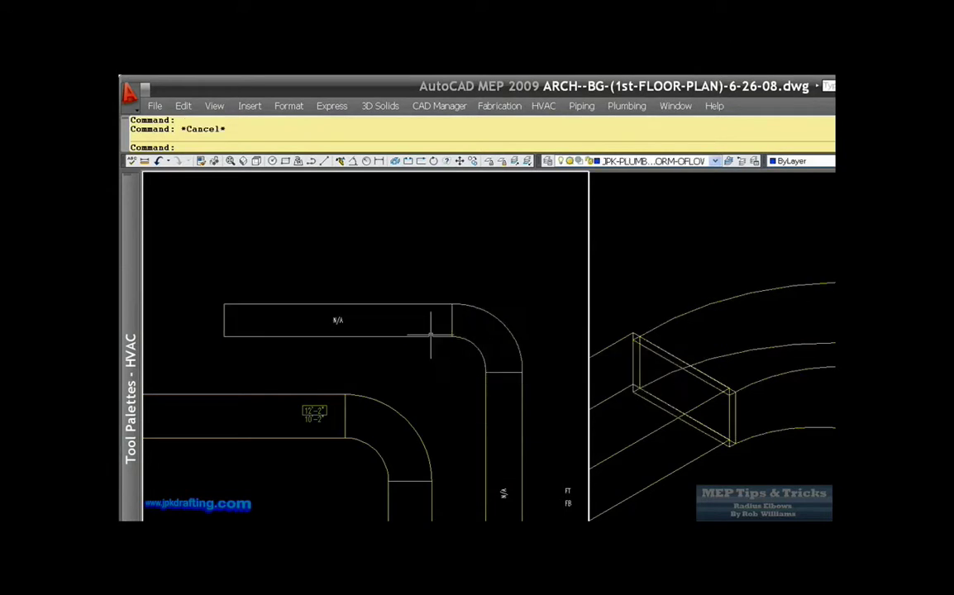
{"action": "left_click", "coordinate": [428, 335]}
{"action": "key", "text": "Escape"}
{"action": "left_click", "coordinate": [469, 339]}
{"action": "key", "text": "Escape"}
- Orbit the 3D view and zoom the plan to inspect the upper reducing elbow and offset run
{"action": "scroll", "coordinate": [482, 339], "scroll_direction": "down", "scroll_amount": 2}
{"action": "middle_click_drag", "start_coordinate": [707, 368], "coordinate": [661, 352], "text": "shift"}
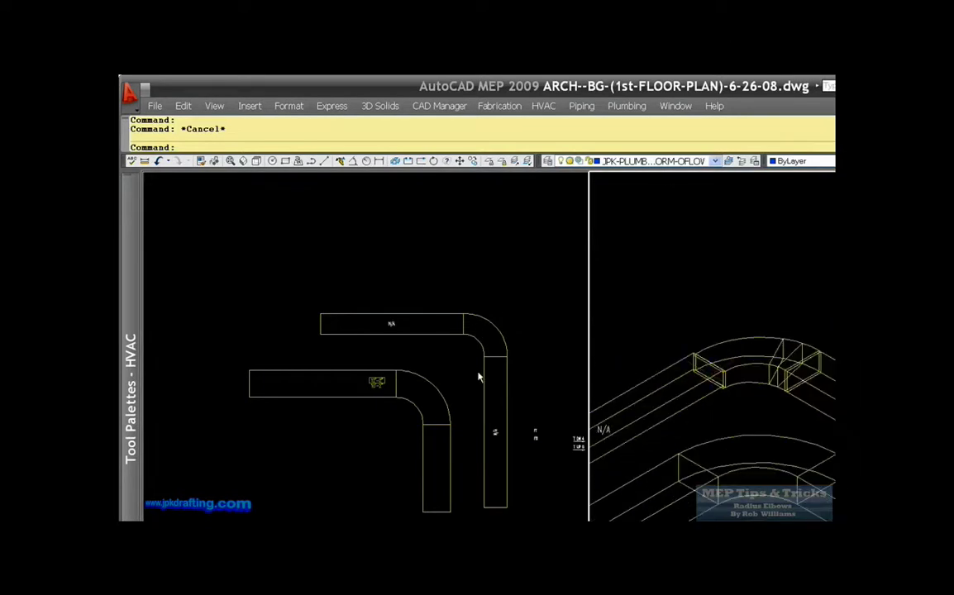
{"action": "scroll", "coordinate": [452, 335], "scroll_direction": "up", "scroll_amount": 2}
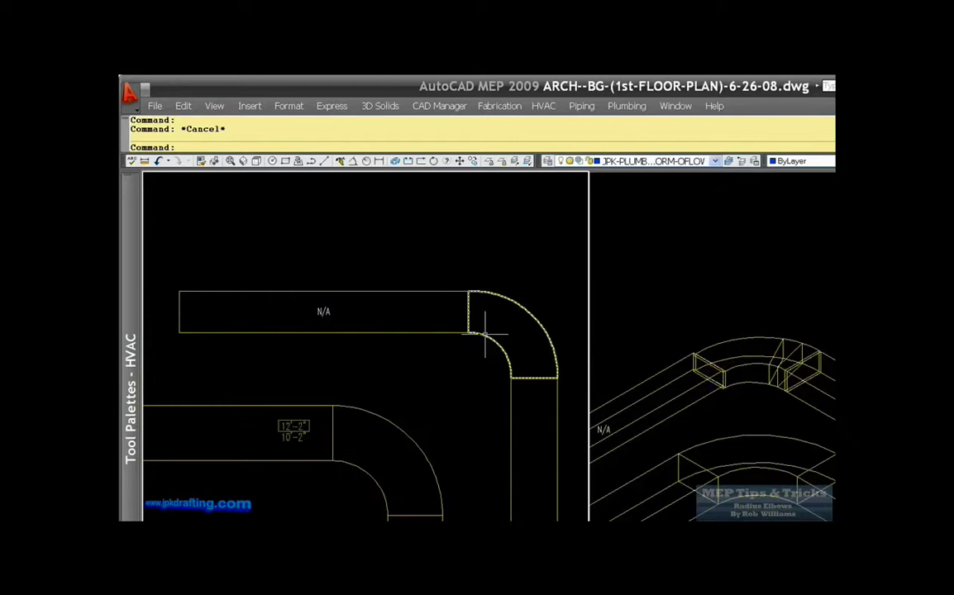
{"action": "left_click", "coordinate": [479, 329]}
{"action": "key", "text": "Escape"}
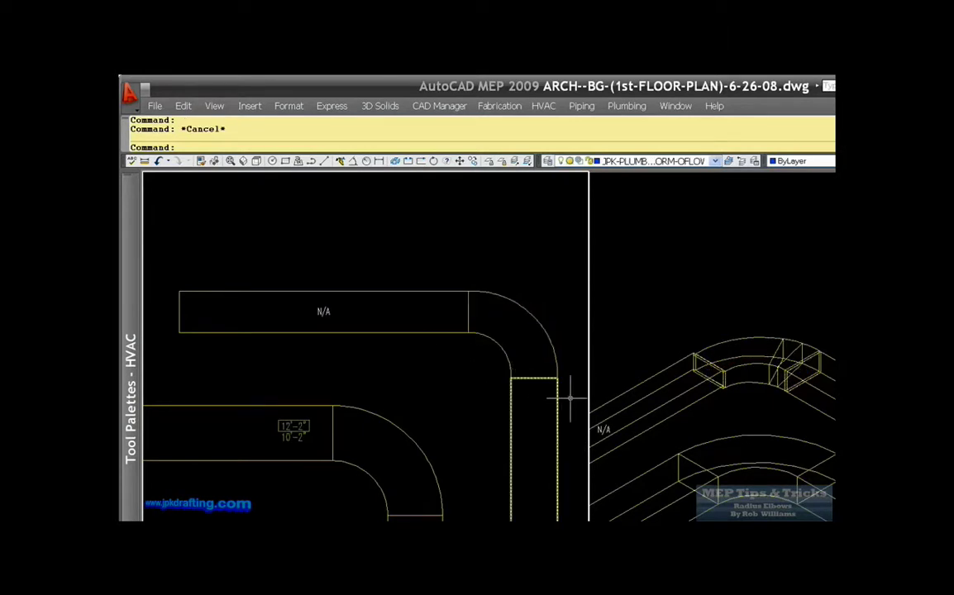
{"action": "scroll", "coordinate": [512, 389], "scroll_direction": "down", "scroll_amount": 4}
{"action": "scroll", "coordinate": [361, 285], "scroll_direction": "up", "scroll_amount": 5}
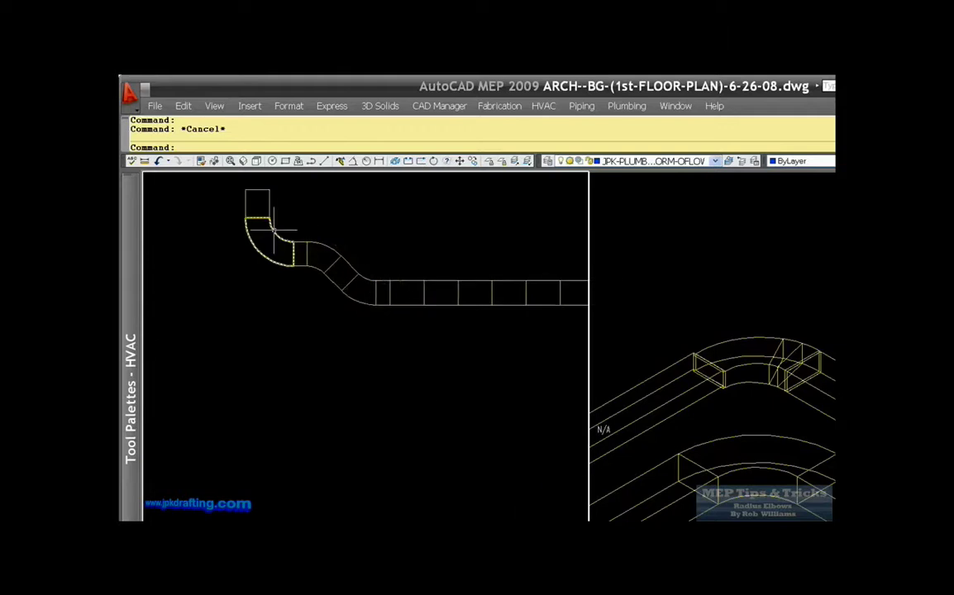
{"action": "scroll", "coordinate": [341, 274], "scroll_direction": "up", "scroll_amount": 4}
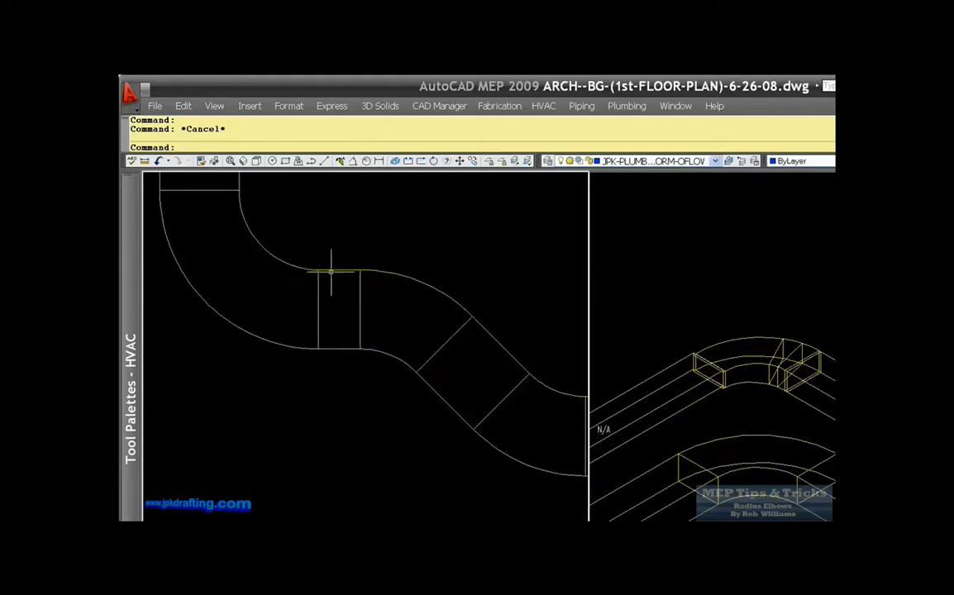
{"action": "scroll", "coordinate": [325, 270], "scroll_direction": "down", "scroll_amount": 1}
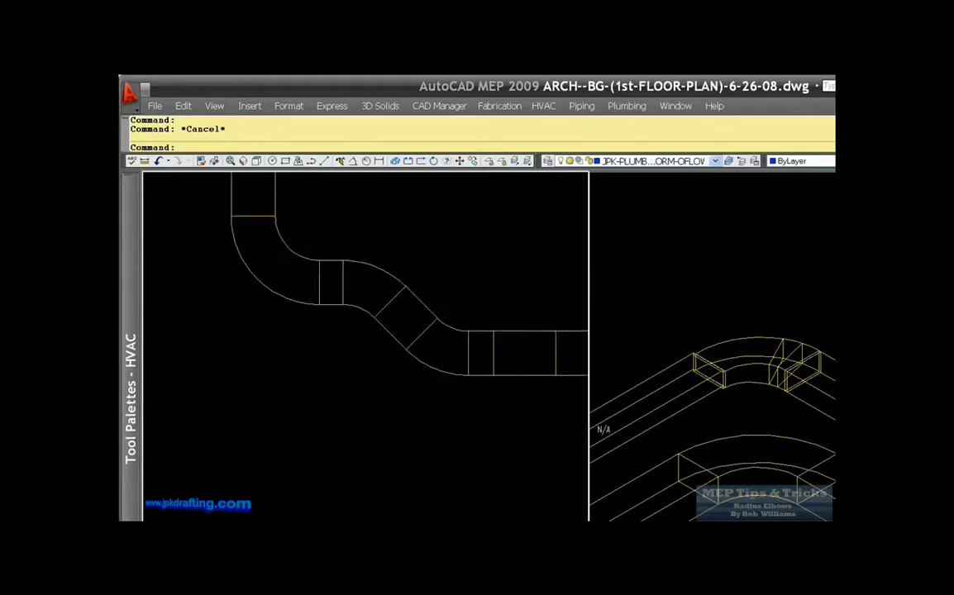
- Add a linear dimension measuring 21 across the straight duct between the curves
{"action": "right_click", "coordinate": [327, 301]}
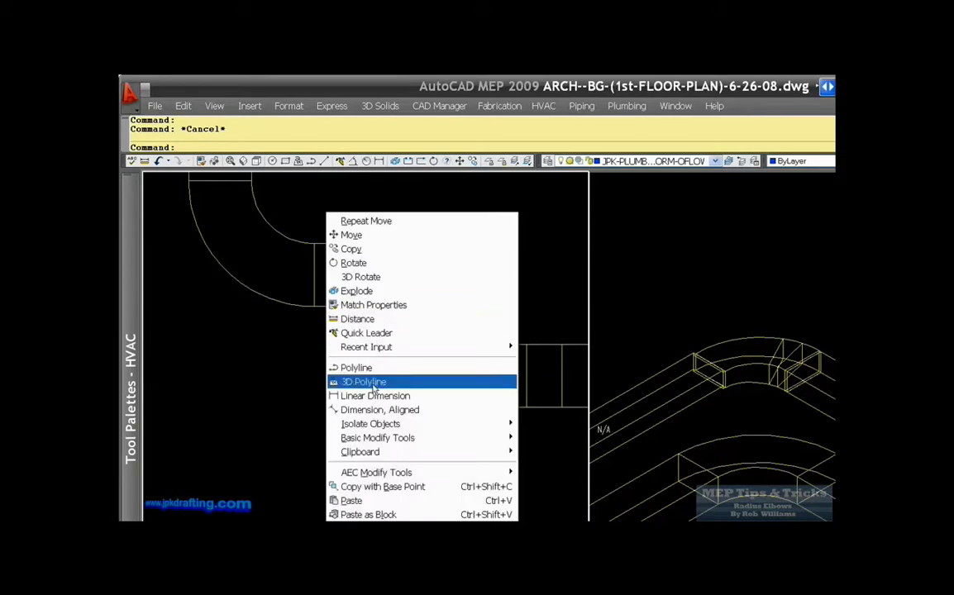
{"action": "left_click", "coordinate": [375, 396]}
{"action": "left_click", "coordinate": [313, 305]}
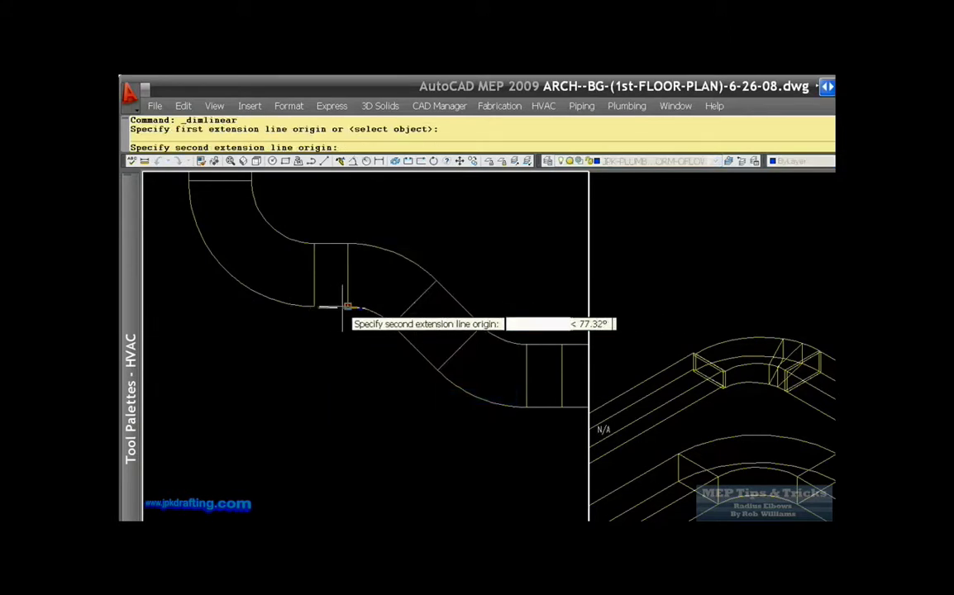
{"action": "left_click", "coordinate": [348, 307]}
{"action": "scroll", "coordinate": [331, 322], "scroll_direction": "up", "scroll_amount": 2}
{"action": "left_click", "coordinate": [325, 320]}
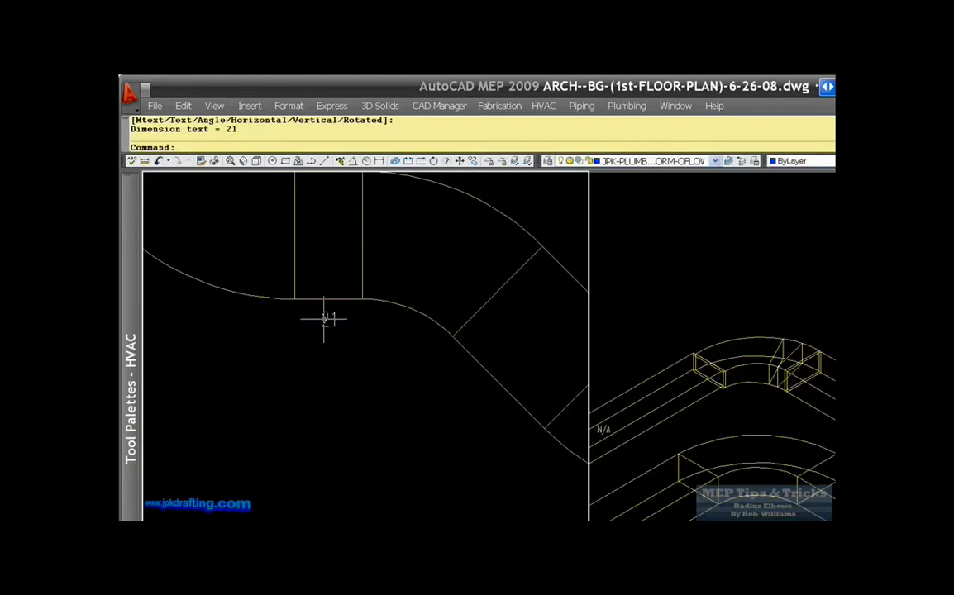
{"action": "key", "text": "Escape"}
- Explode the 21 dimension and edit its text to read '21 STRT'
{"action": "left_click", "coordinate": [325, 320]}
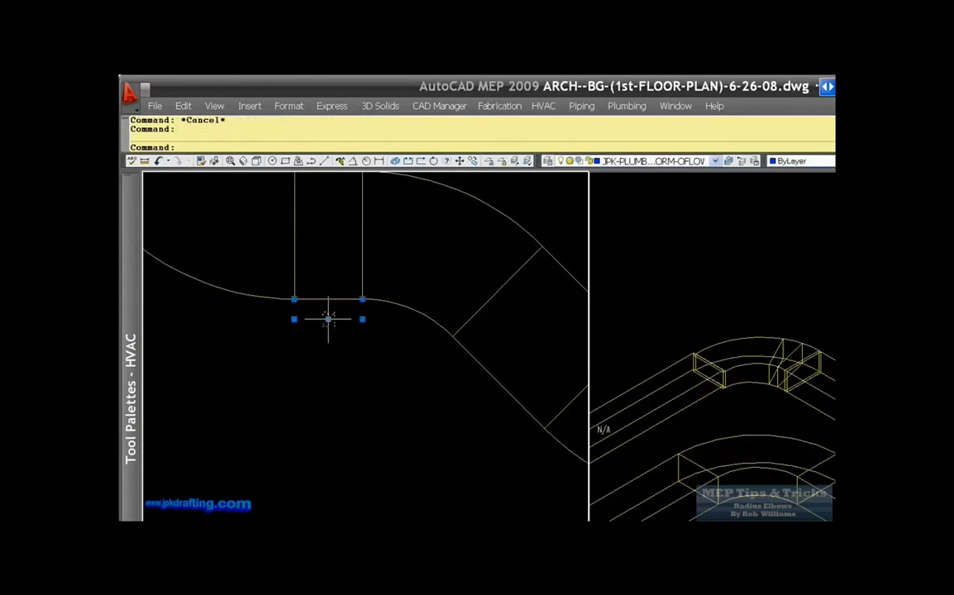
{"action": "right_click", "coordinate": [327, 319]}
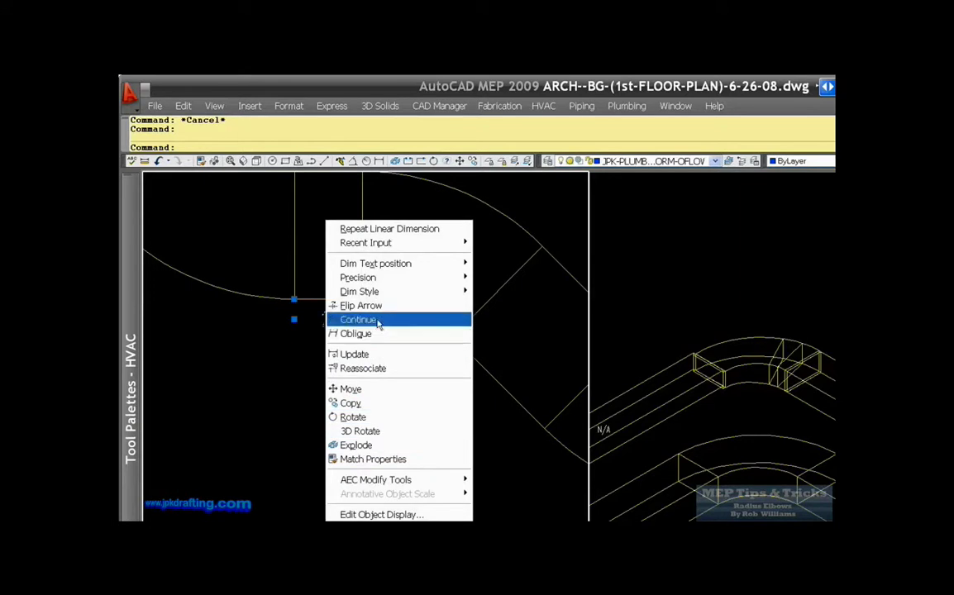
{"action": "left_click", "coordinate": [379, 446]}
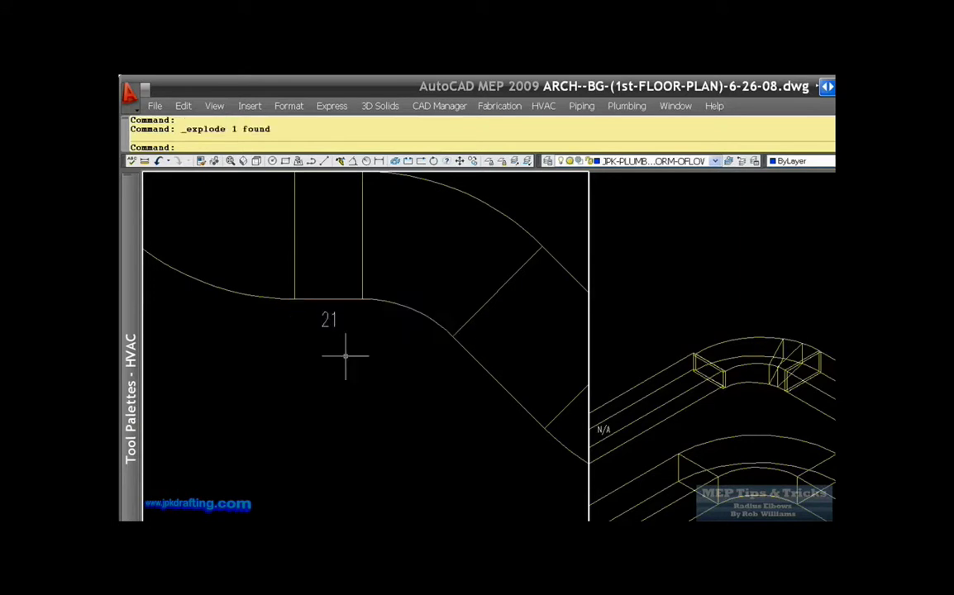
{"action": "double_click", "coordinate": [330, 320]}
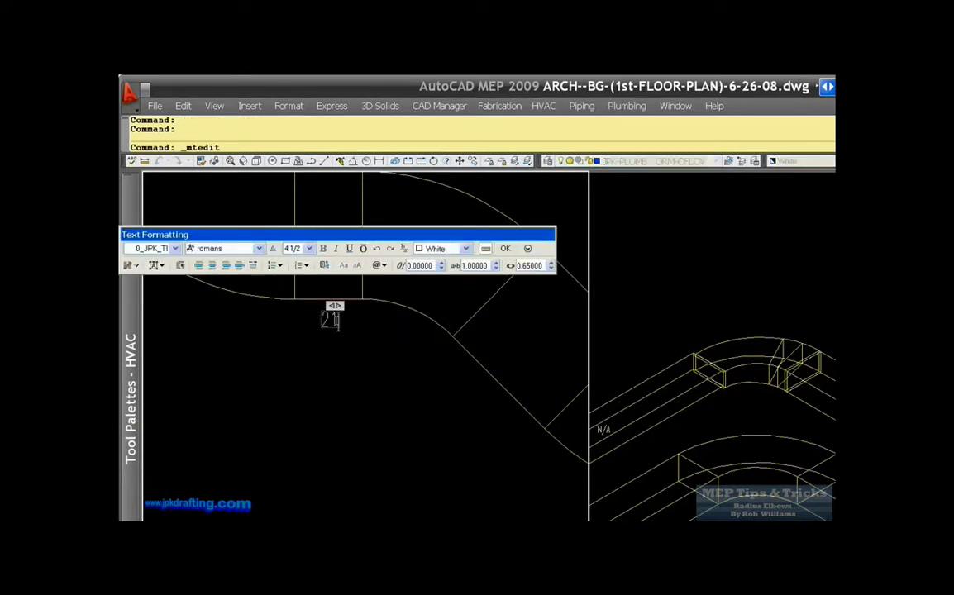
{"action": "type", "text": "RT"}
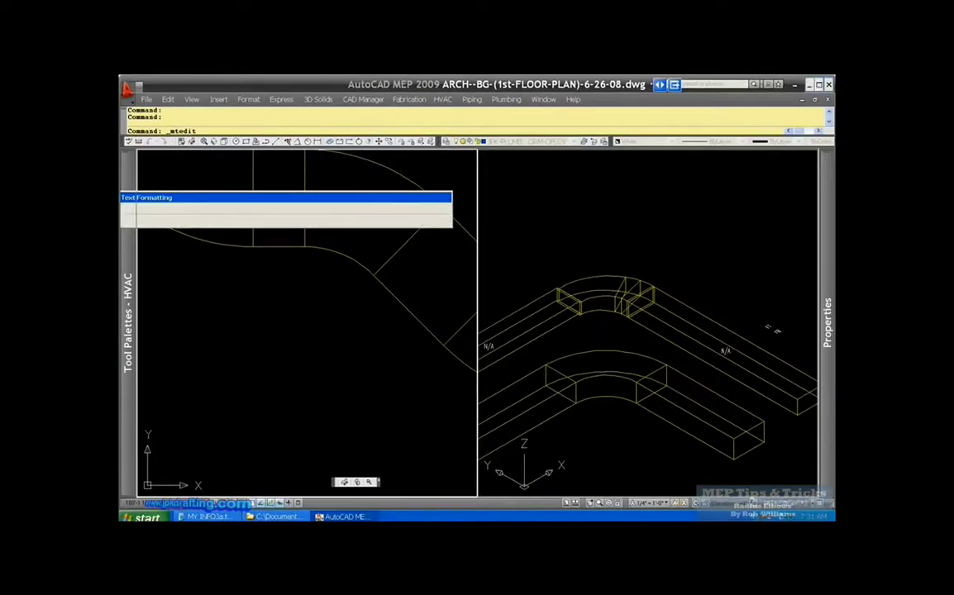
{"action": "key", "text": "Escape"}
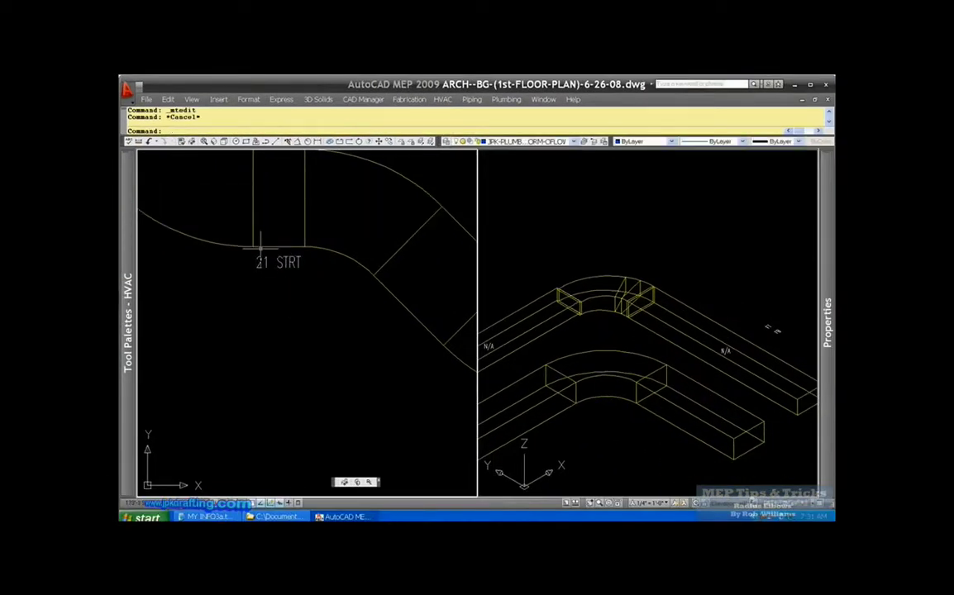
{"action": "scroll", "coordinate": [269, 262], "scroll_direction": "down", "scroll_amount": 3}
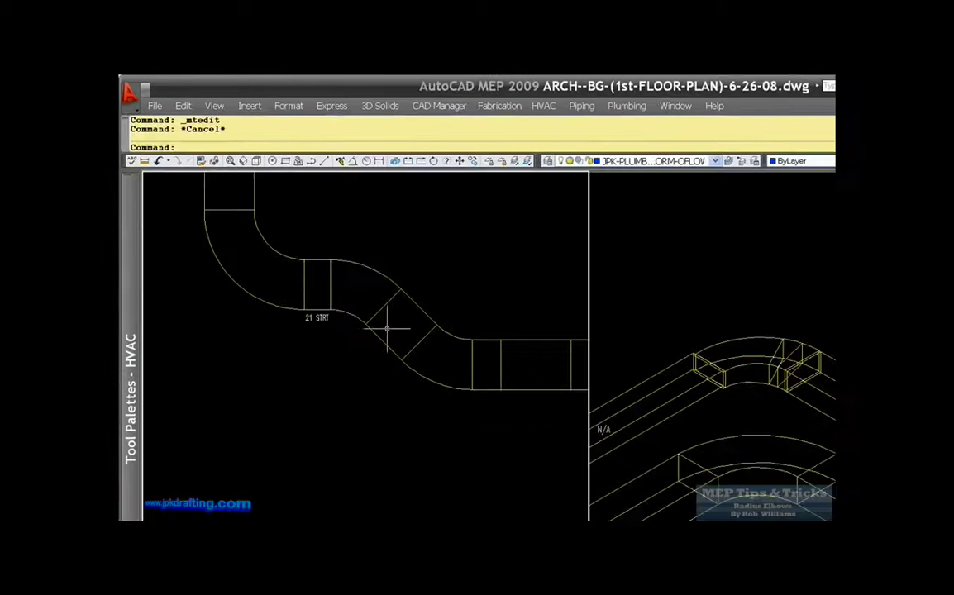
{"action": "scroll", "coordinate": [387, 330], "scroll_direction": "down", "scroll_amount": 3}
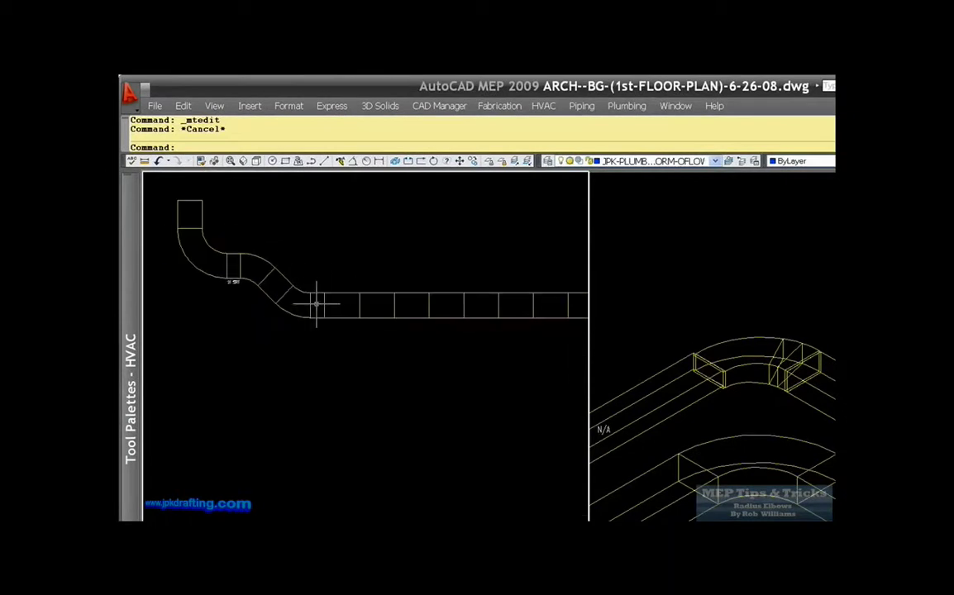
{"action": "scroll", "coordinate": [308, 284], "scroll_direction": "up", "scroll_amount": 3}
{"action": "scroll", "coordinate": [363, 280], "scroll_direction": "down", "scroll_amount": 3}
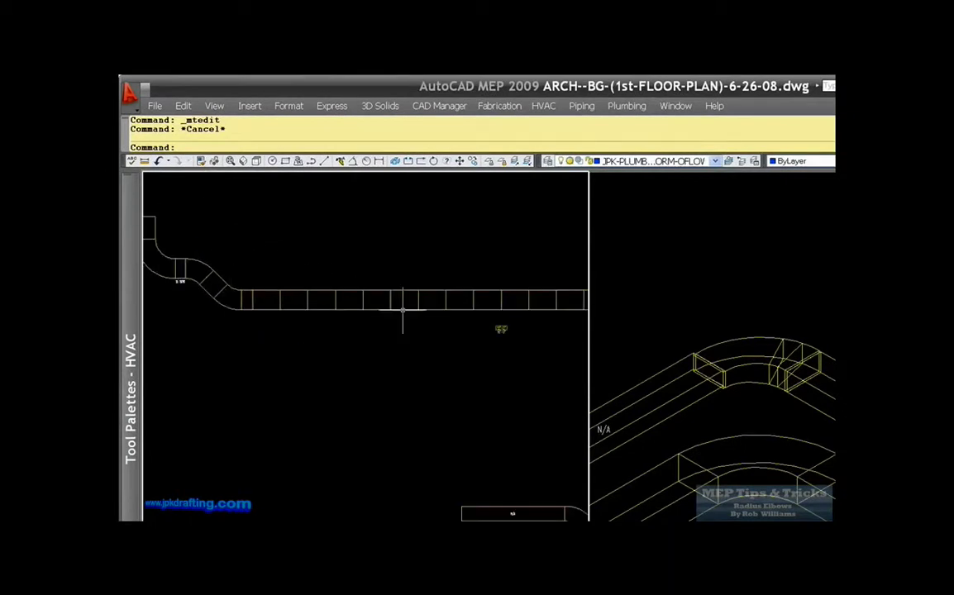
{"action": "scroll", "coordinate": [510, 305], "scroll_direction": "up", "scroll_amount": 2}
{"action": "scroll", "coordinate": [340, 299], "scroll_direction": "down", "scroll_amount": 2}
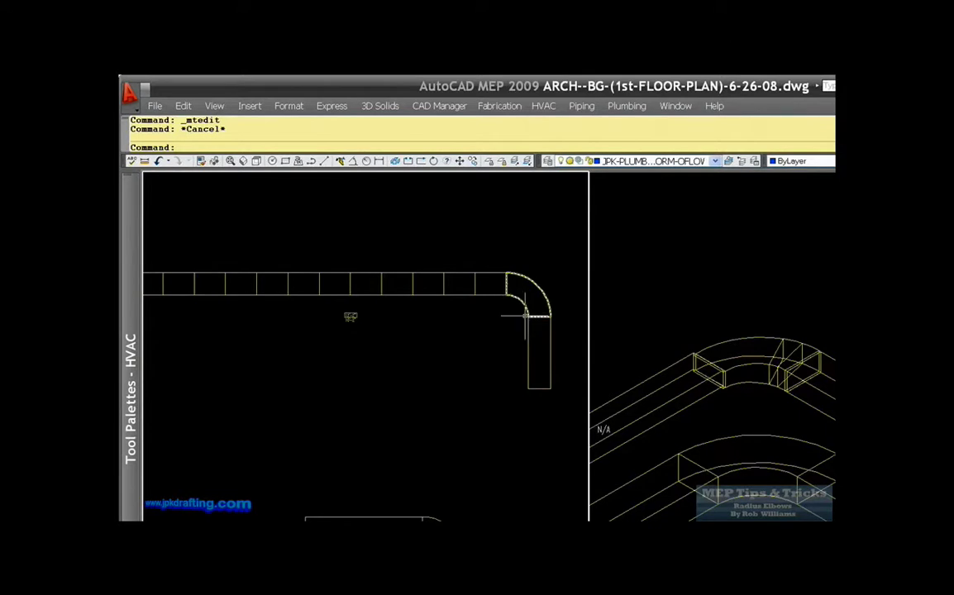
{"action": "scroll", "coordinate": [461, 316], "scroll_direction": "down", "scroll_amount": 1}
{"action": "scroll", "coordinate": [339, 290], "scroll_direction": "up", "scroll_amount": 3}
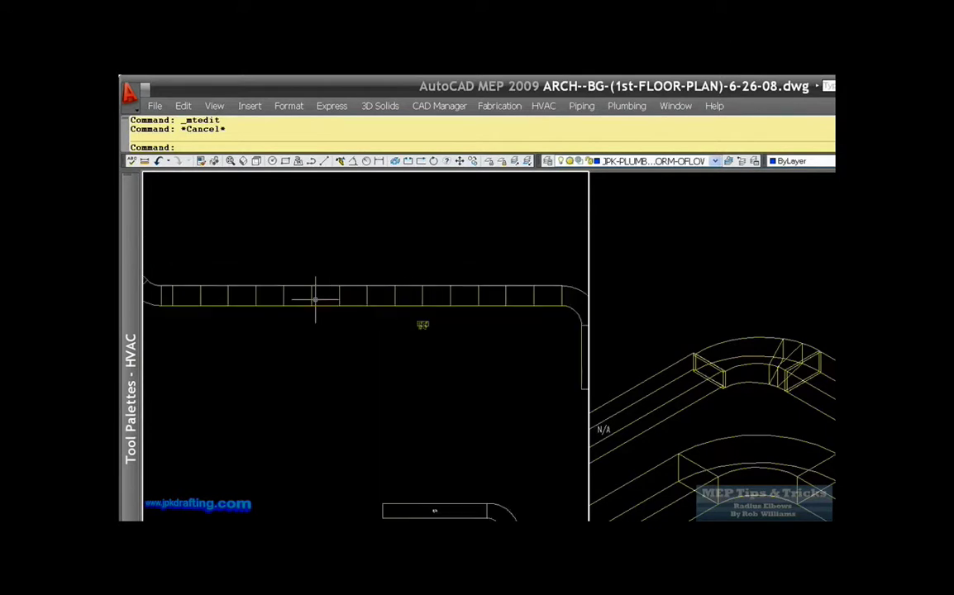
{"action": "scroll", "coordinate": [422, 307], "scroll_direction": "down", "scroll_amount": 2}
{"action": "scroll", "coordinate": [375, 299], "scroll_direction": "down", "scroll_amount": 2}
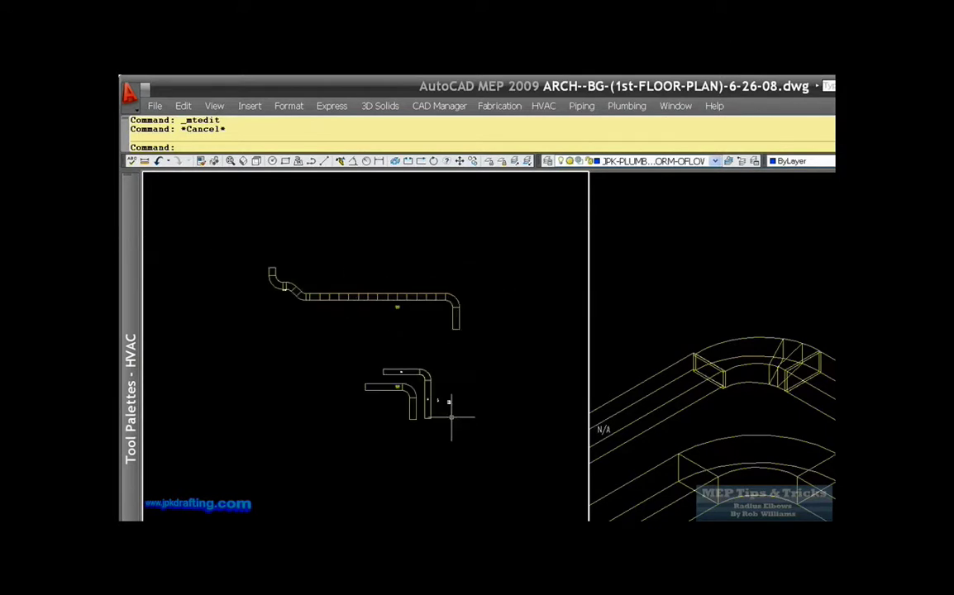
{"action": "scroll", "coordinate": [416, 406], "scroll_direction": "up", "scroll_amount": 4}
{"action": "scroll", "coordinate": [416, 410], "scroll_direction": "up", "scroll_amount": 2}
{"action": "scroll", "coordinate": [419, 434], "scroll_direction": "down", "scroll_amount": 3}
{"action": "scroll", "coordinate": [433, 326], "scroll_direction": "up", "scroll_amount": 2}
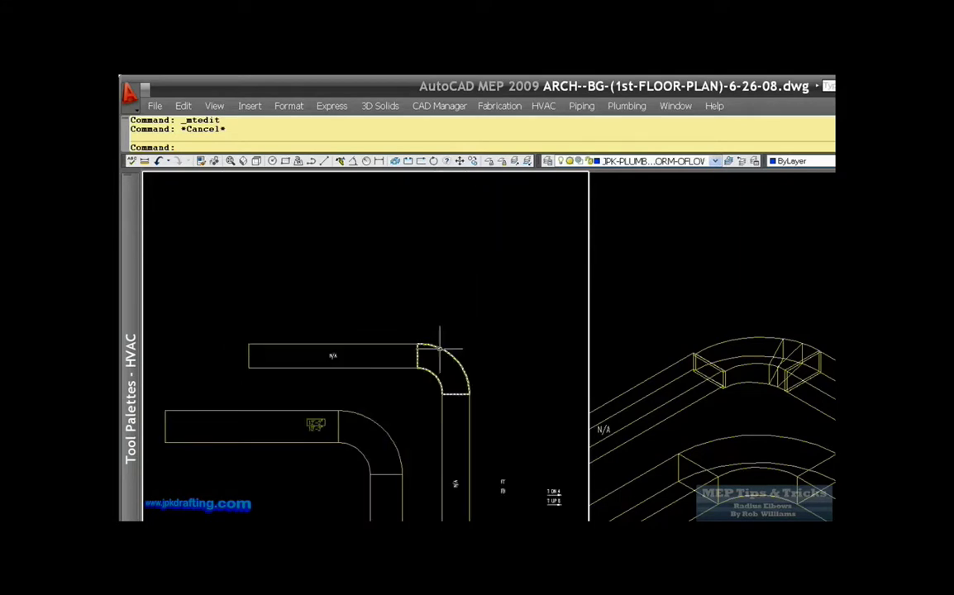
{"action": "left_click", "coordinate": [438, 349]}
{"action": "key", "text": "Escape"}
{"action": "scroll", "coordinate": [422, 348], "scroll_direction": "up", "scroll_amount": 2}
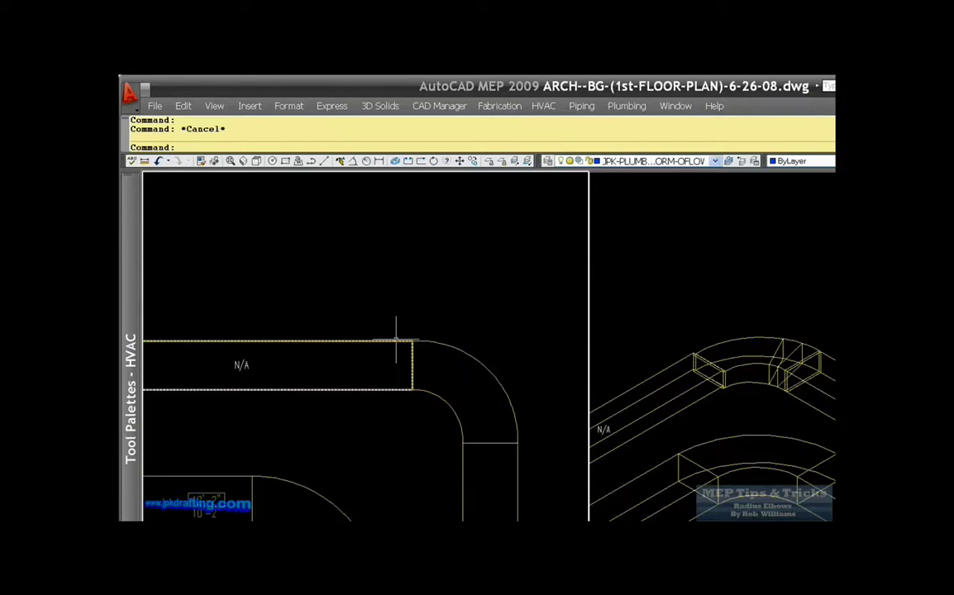
{"action": "left_click", "coordinate": [394, 341]}
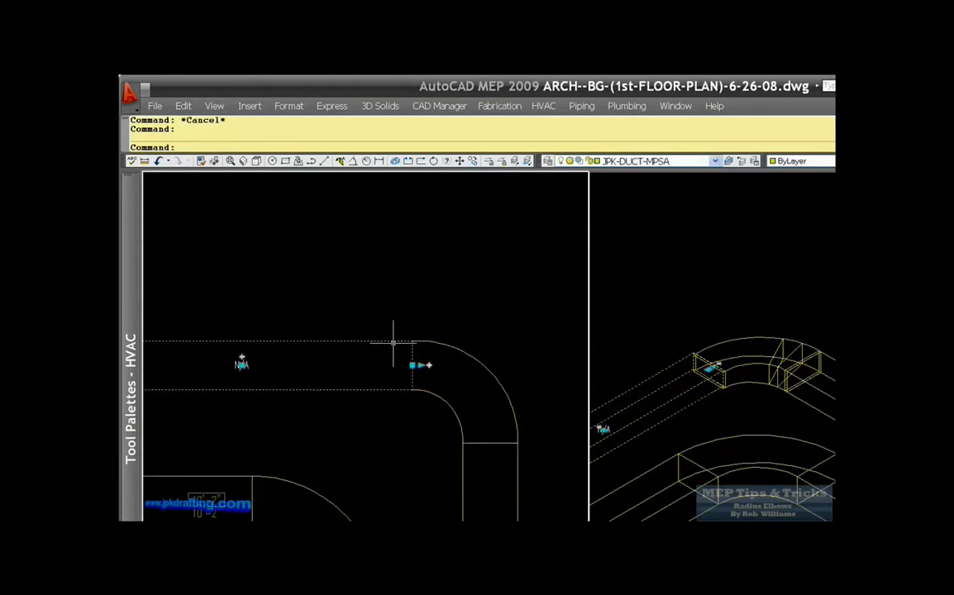
{"action": "key", "text": "Escape"}
{"action": "left_click", "coordinate": [429, 391]}
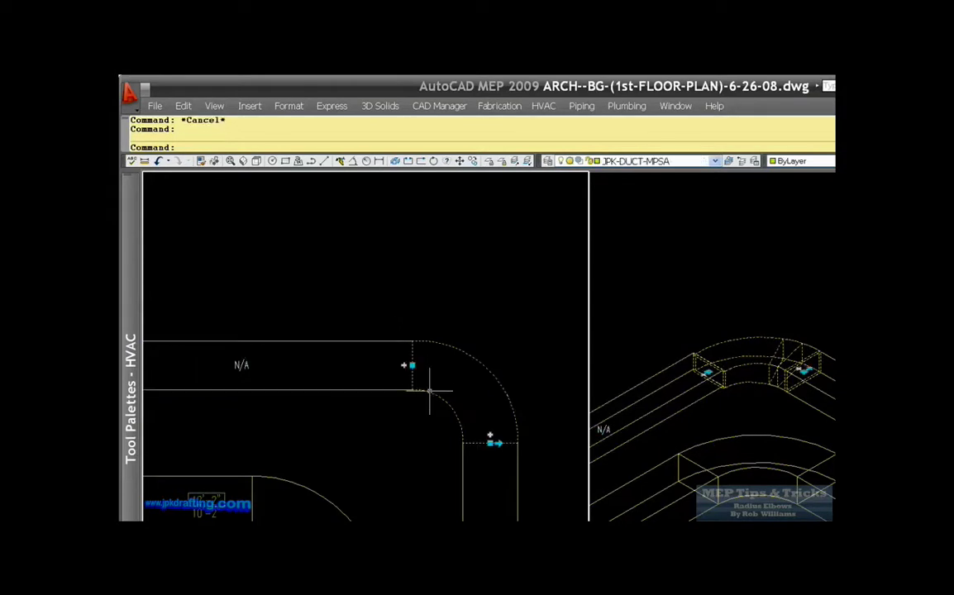
{"action": "key", "text": "Escape"}
{"action": "left_click", "coordinate": [429, 390]}
{"action": "key", "text": "Escape"}
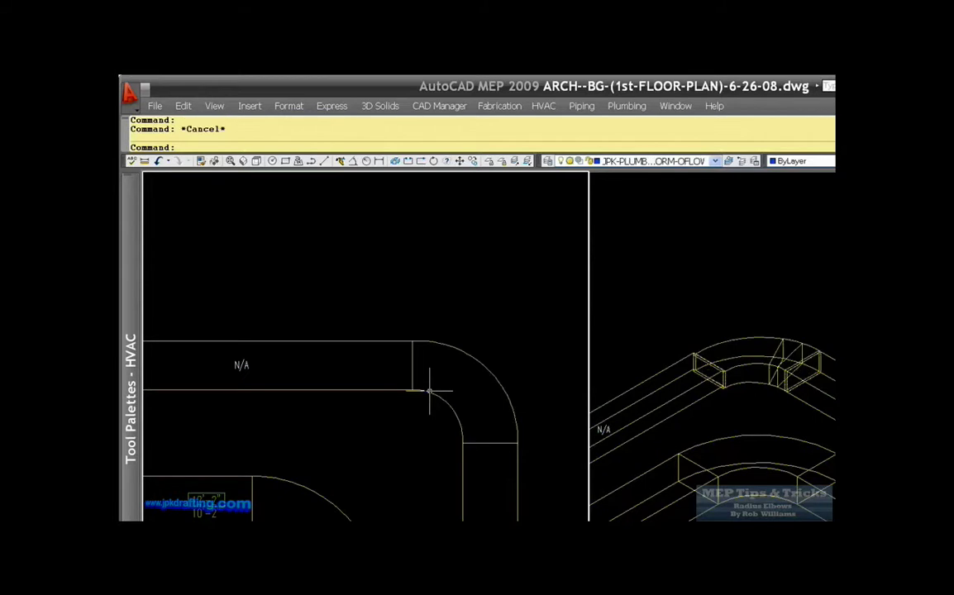
{"action": "left_click", "coordinate": [429, 391]}
{"action": "key", "text": "Escape"}
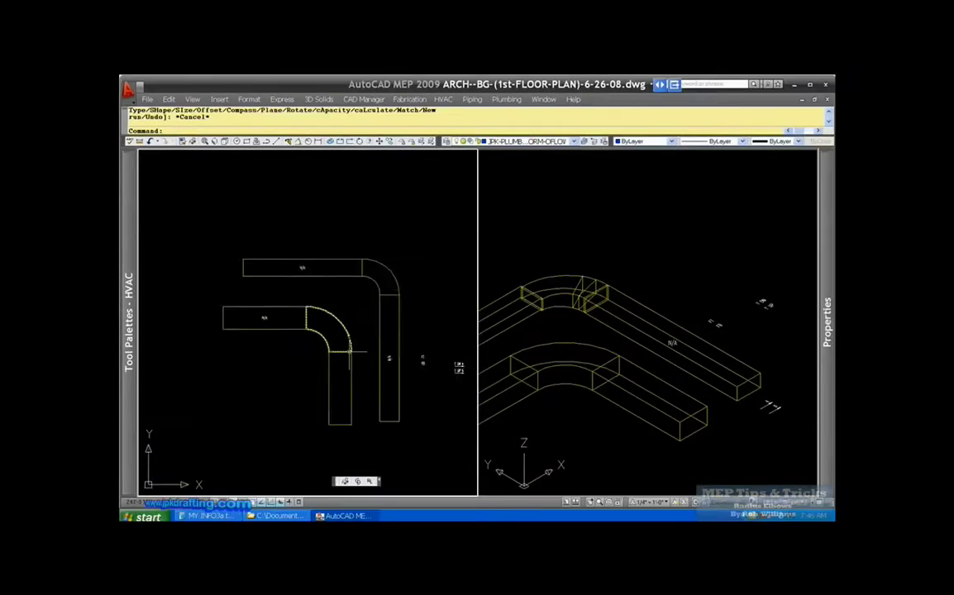
- Switch the working viewport between the 3D and plan views, ending in plan
{"action": "scroll", "coordinate": [395, 354], "scroll_direction": "down", "scroll_amount": 1}
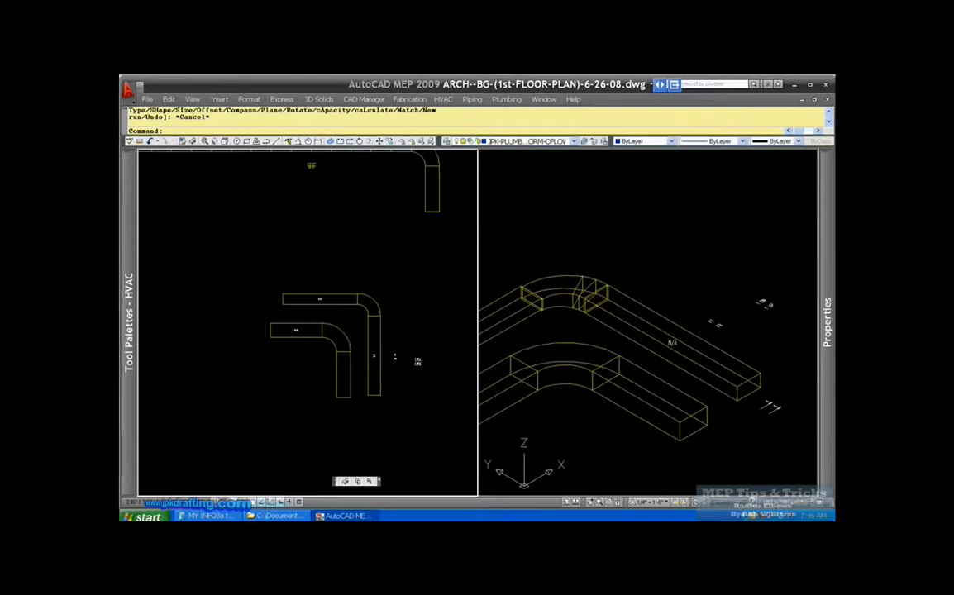
{"action": "scroll", "coordinate": [417, 361], "scroll_direction": "up", "scroll_amount": 3}
{"action": "left_click", "coordinate": [504, 327]}
{"action": "scroll", "coordinate": [504, 326], "scroll_direction": "down", "scroll_amount": 3}
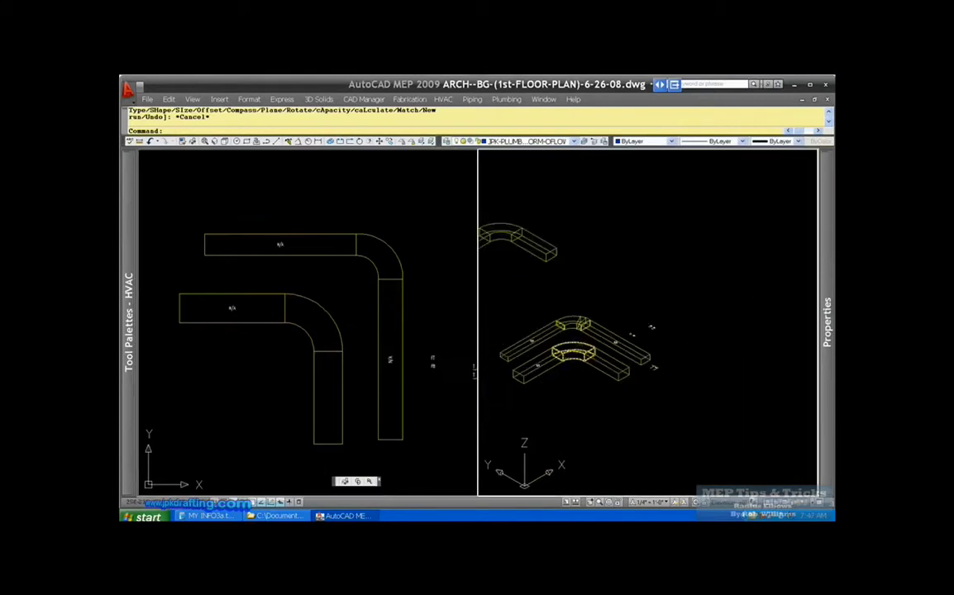
{"action": "scroll", "coordinate": [529, 364], "scroll_direction": "up", "scroll_amount": 3}
{"action": "left_click", "coordinate": [341, 334]}
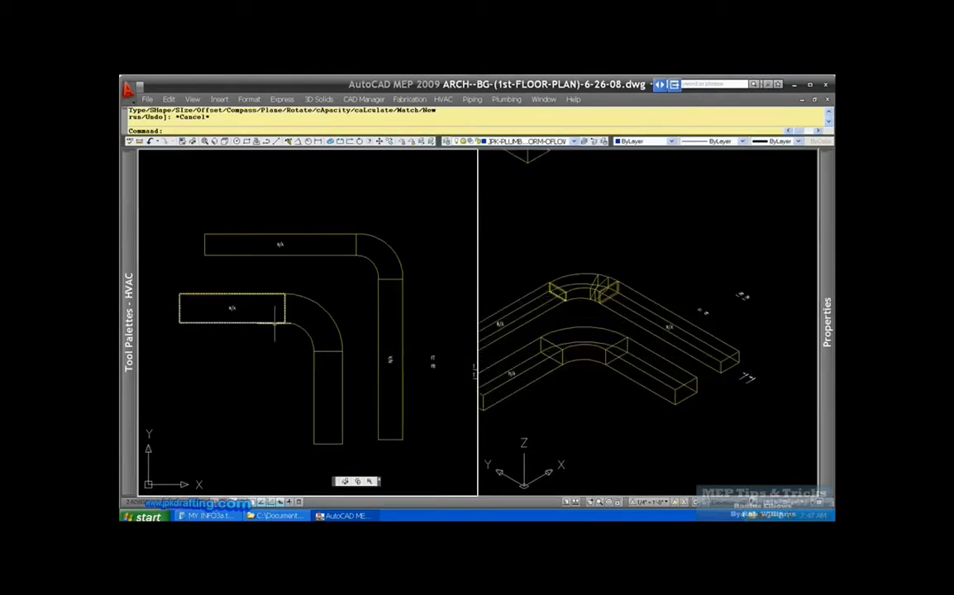
{"action": "left_click", "coordinate": [571, 294]}
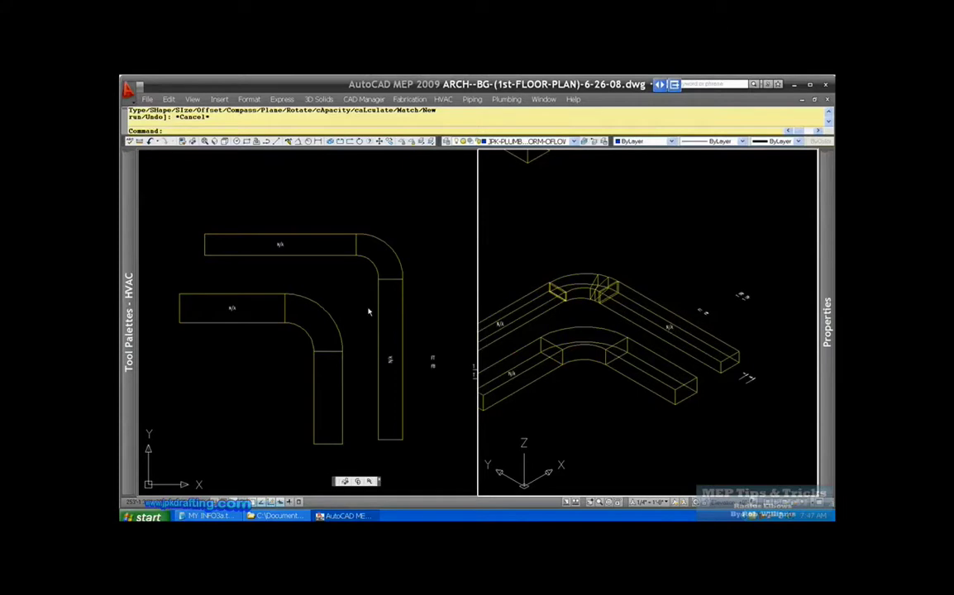
{"action": "left_click", "coordinate": [285, 320]}
{"action": "scroll", "coordinate": [281, 321], "scroll_direction": "up", "scroll_amount": 3}
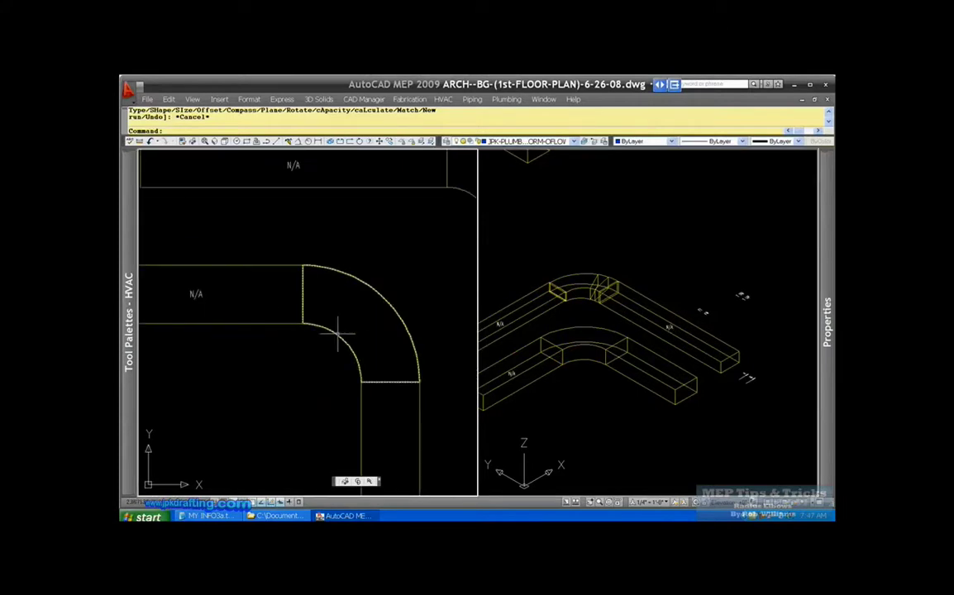
- Select the lower run's straight duct instead of its elbow
{"action": "left_click", "coordinate": [336, 334]}
{"action": "key", "text": "Escape"}
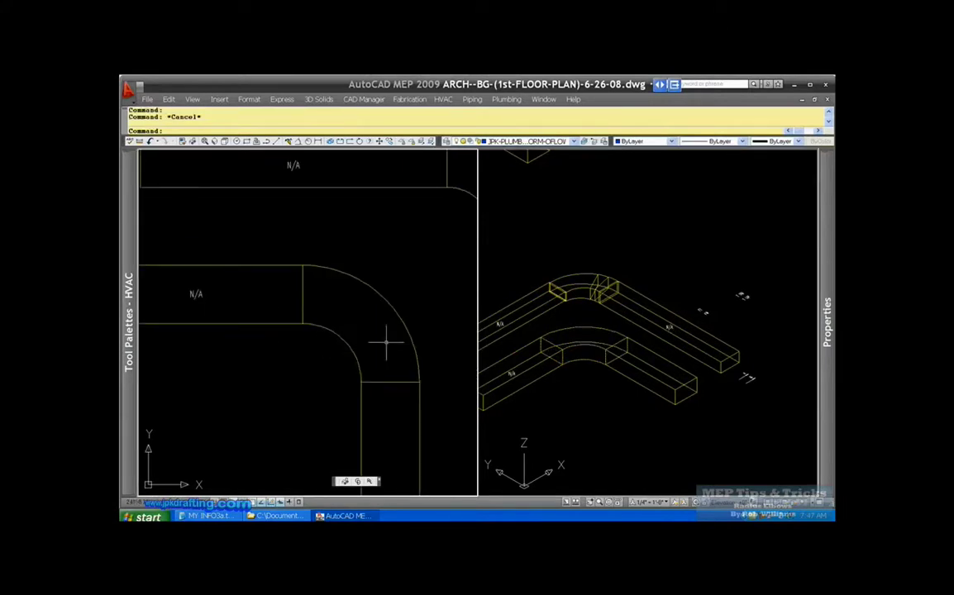
{"action": "scroll", "coordinate": [369, 356], "scroll_direction": "down", "scroll_amount": 2}
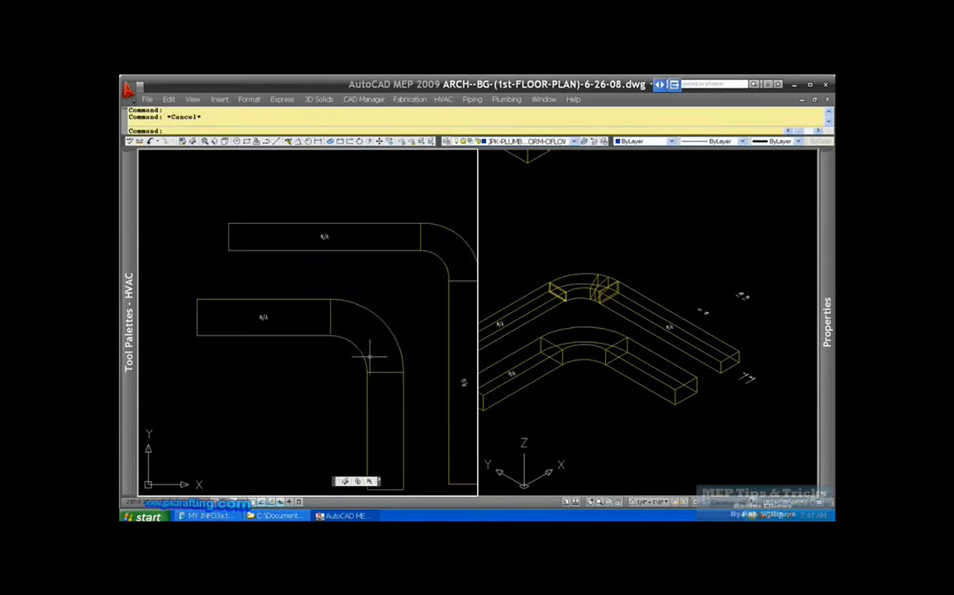
{"action": "left_click", "coordinate": [306, 334]}
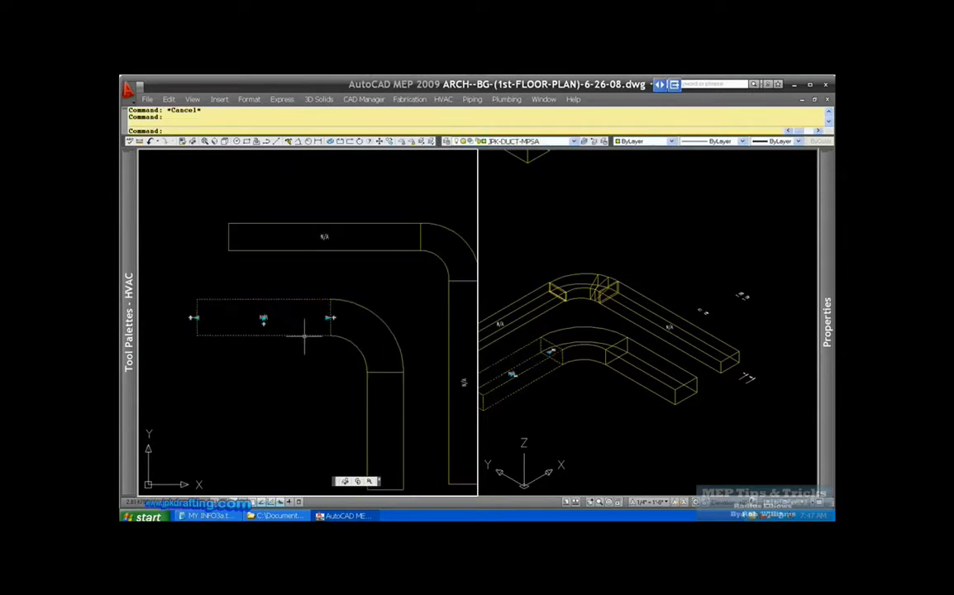
- Move the selected lower straight duct by displacement 0,0,-6, dropping it 6 inches
{"action": "right_click", "coordinate": [304, 335]}
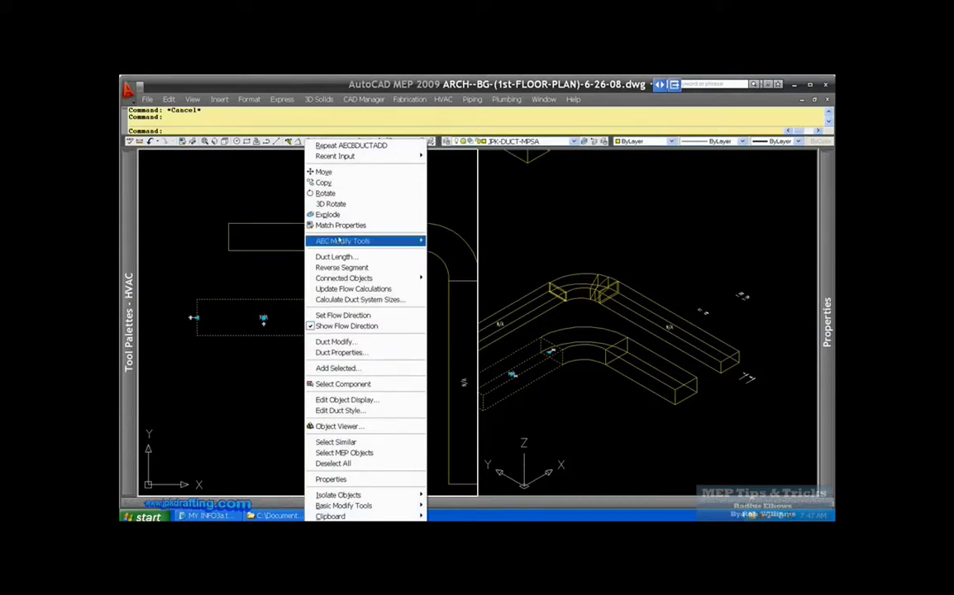
{"action": "left_click", "coordinate": [326, 172]}
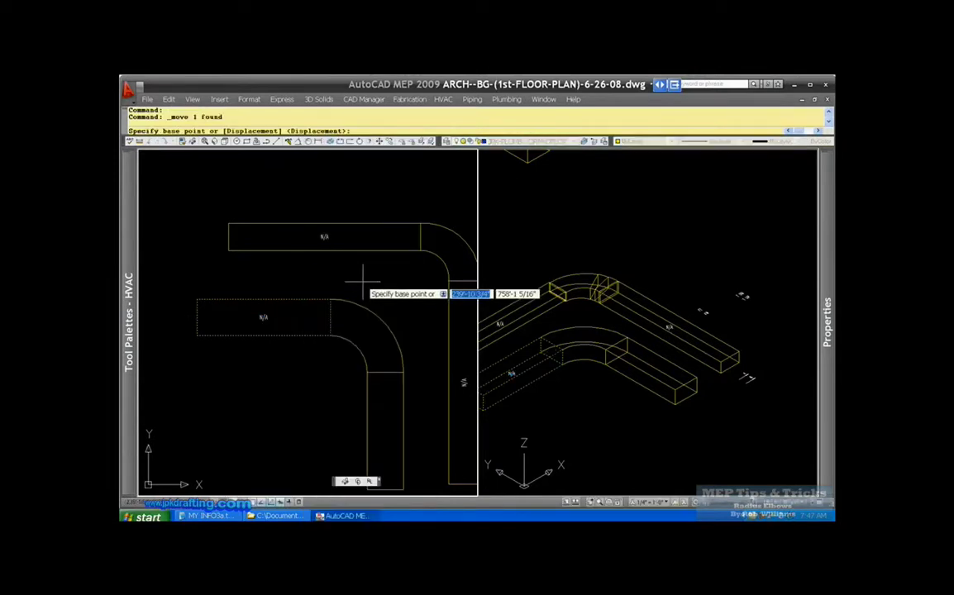
{"action": "type", "text": "0,0"}
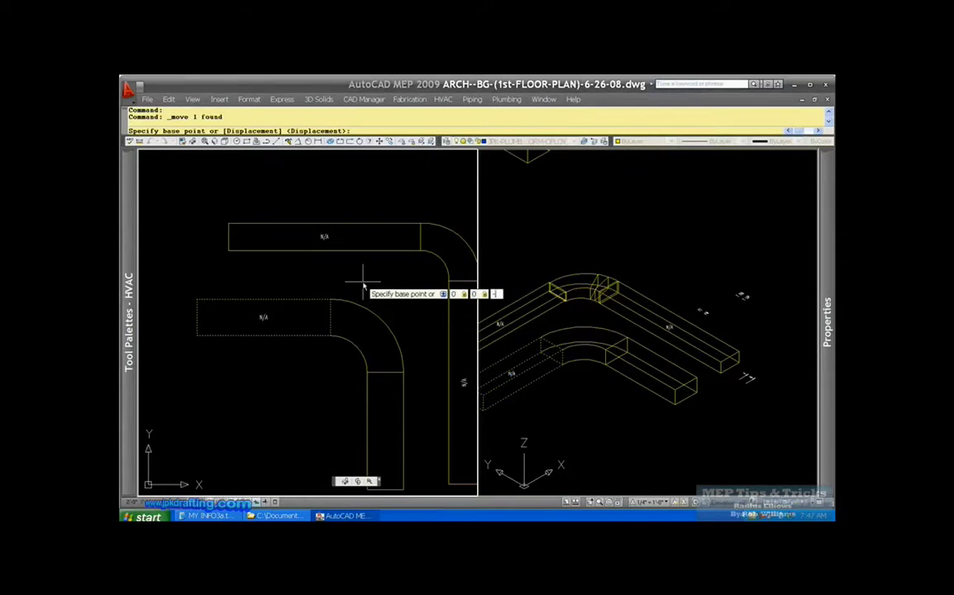
{"action": "type", "text": ",-6"}
{"action": "key", "text": "Return"}
{"action": "key", "text": "Return"}
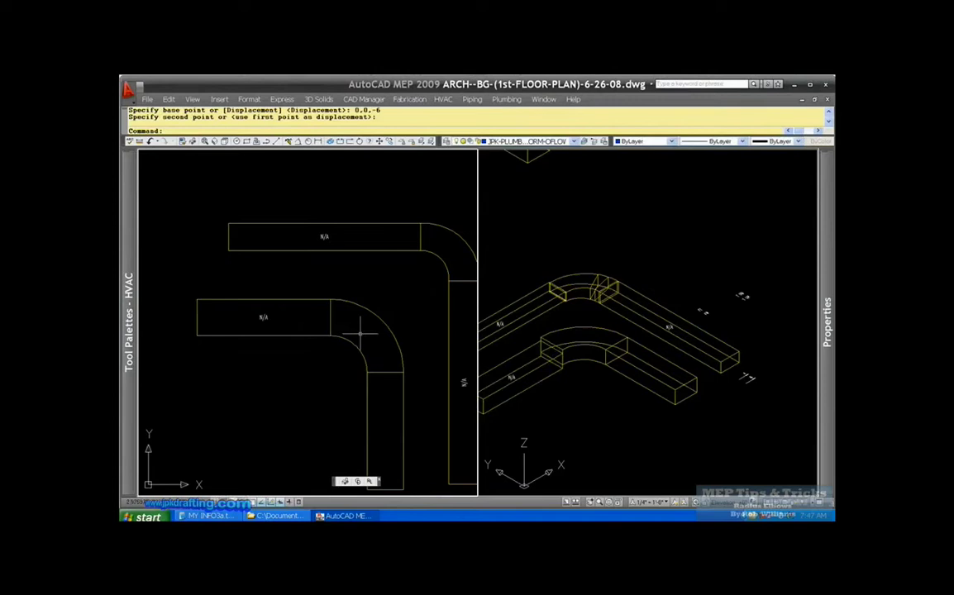
{"action": "key", "text": "Escape"}
{"action": "scroll", "coordinate": [562, 364], "scroll_direction": "up", "scroll_amount": 5}
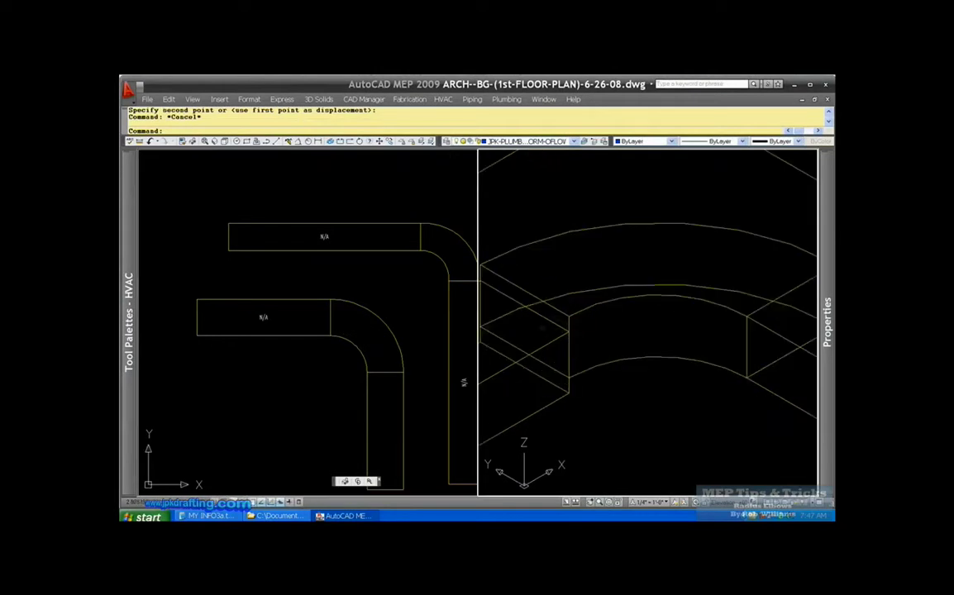
- Window-select the FB text label
{"action": "scroll", "coordinate": [265, 326], "scroll_direction": "down", "scroll_amount": 3}
{"action": "scroll", "coordinate": [304, 329], "scroll_direction": "up", "scroll_amount": 4}
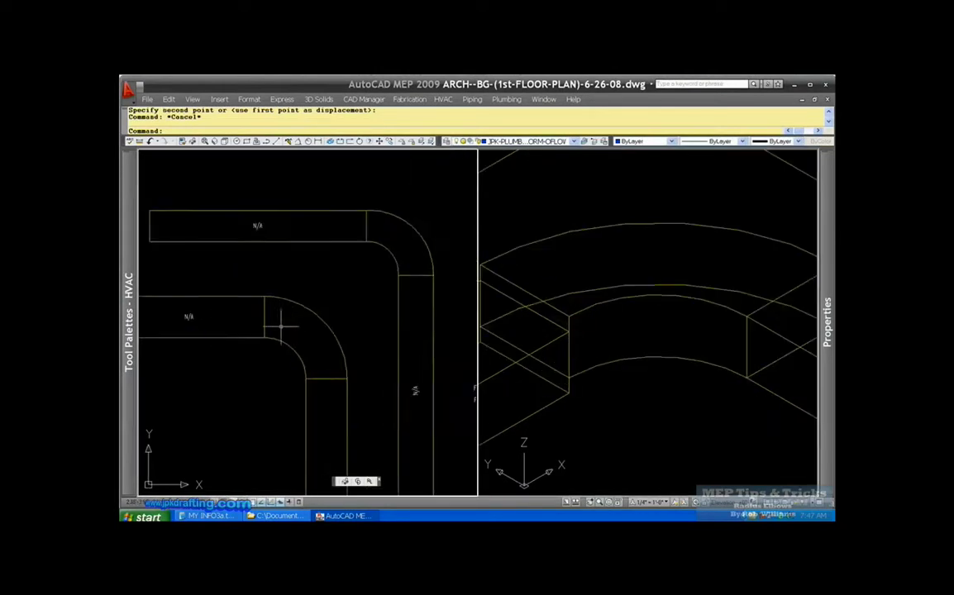
{"action": "scroll", "coordinate": [277, 325], "scroll_direction": "down", "scroll_amount": 1}
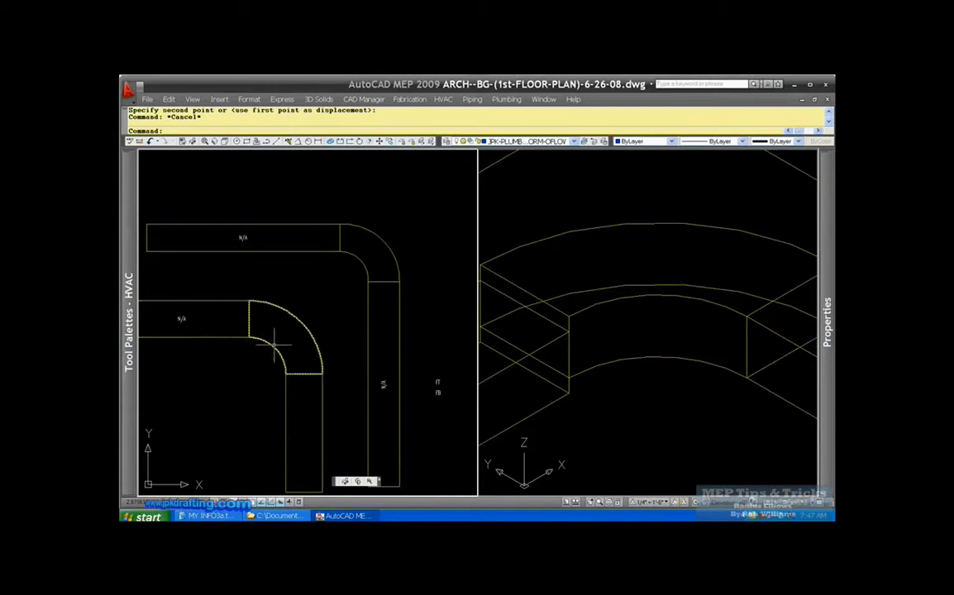
{"action": "scroll", "coordinate": [242, 335], "scroll_direction": "up", "scroll_amount": 1}
{"action": "scroll", "coordinate": [247, 339], "scroll_direction": "down", "scroll_amount": 2}
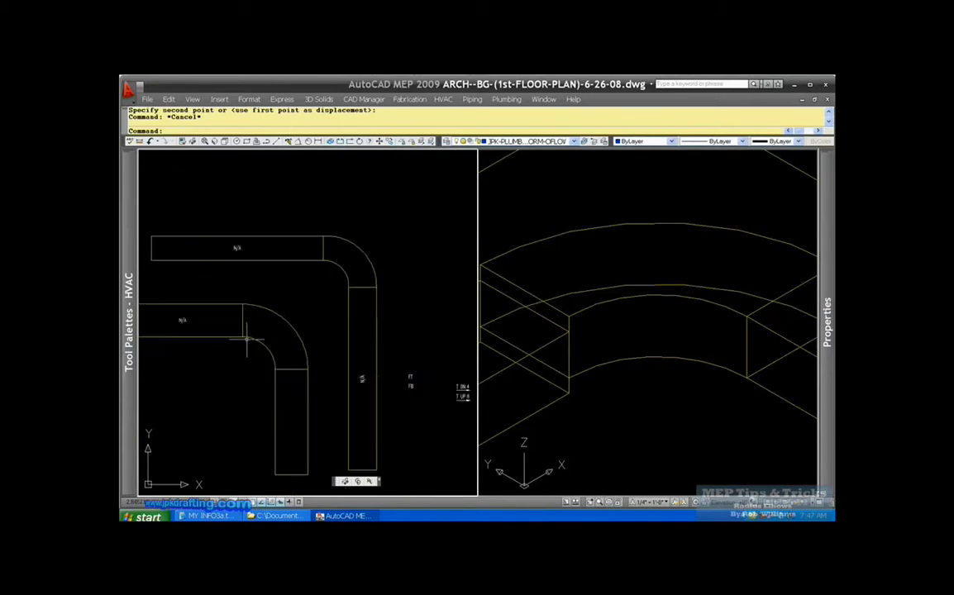
{"action": "left_click", "coordinate": [418, 388]}
{"action": "left_click", "coordinate": [405, 369]}
- Copy the FB label onto the middle of the lower radius elbow
{"action": "right_click", "coordinate": [404, 368]}
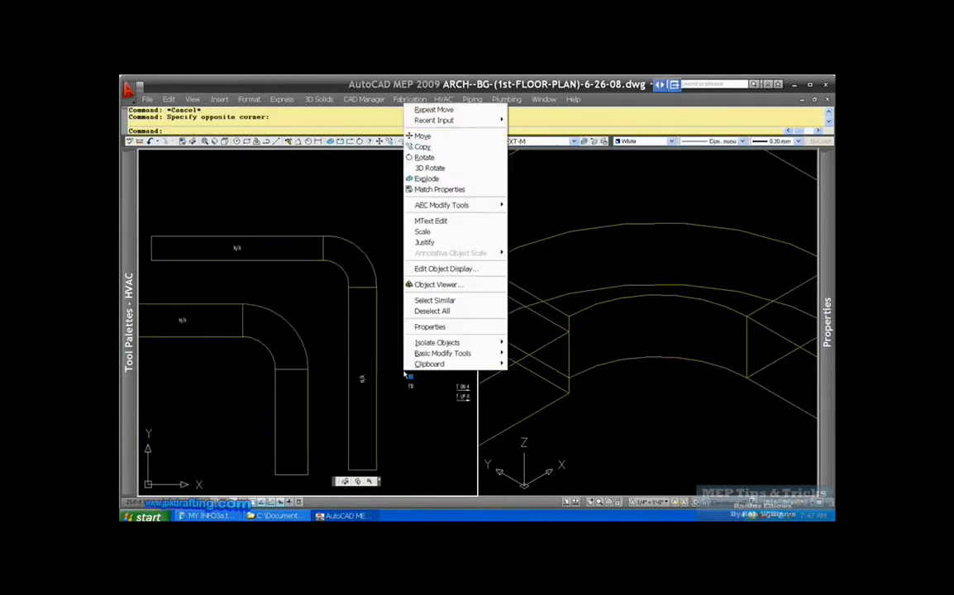
{"action": "left_click", "coordinate": [434, 146]}
{"action": "left_click", "coordinate": [411, 381]}
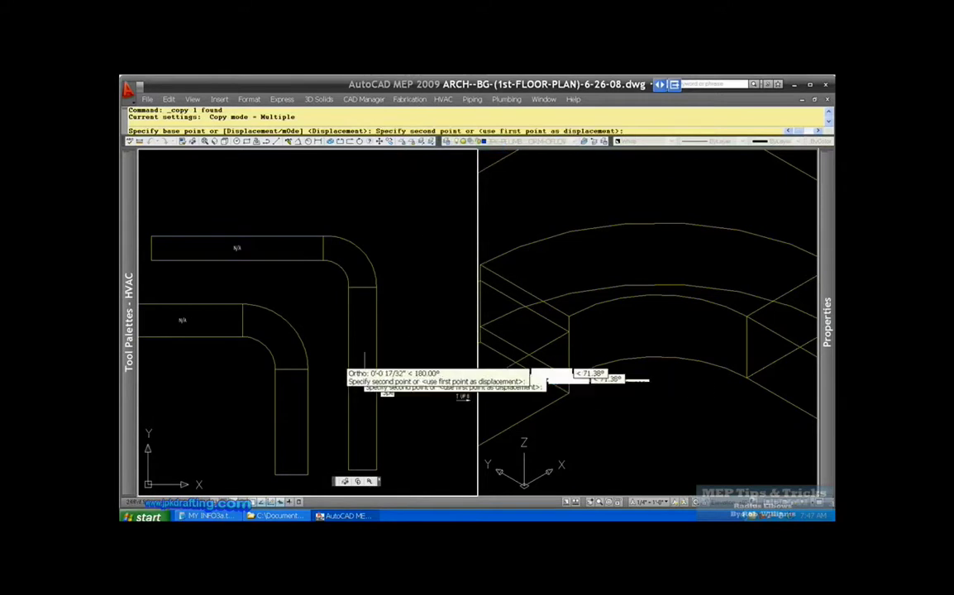
{"action": "scroll", "coordinate": [340, 366], "scroll_direction": "up", "scroll_amount": 2}
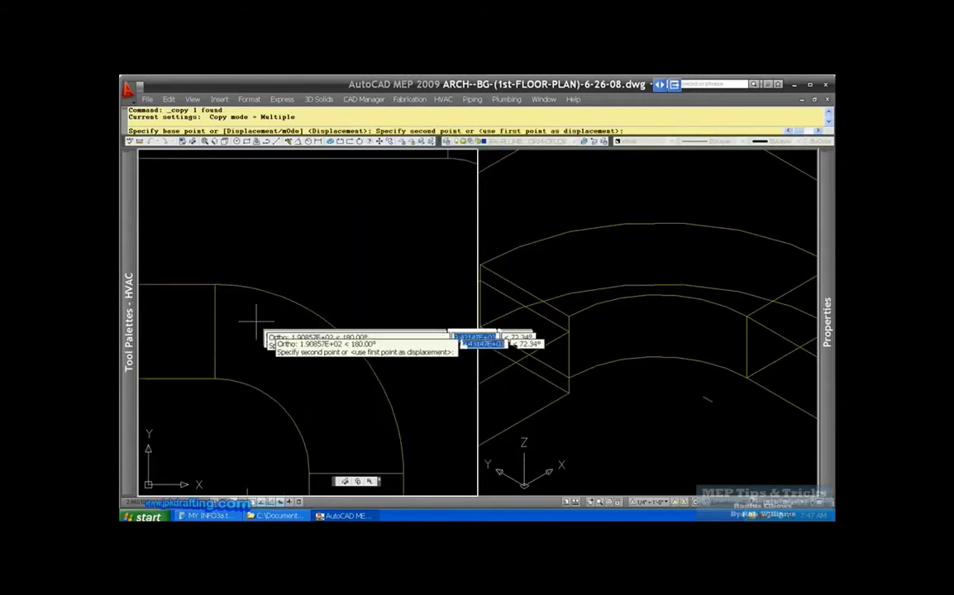
{"action": "left_click", "coordinate": [306, 370]}
{"action": "key", "text": "Escape"}
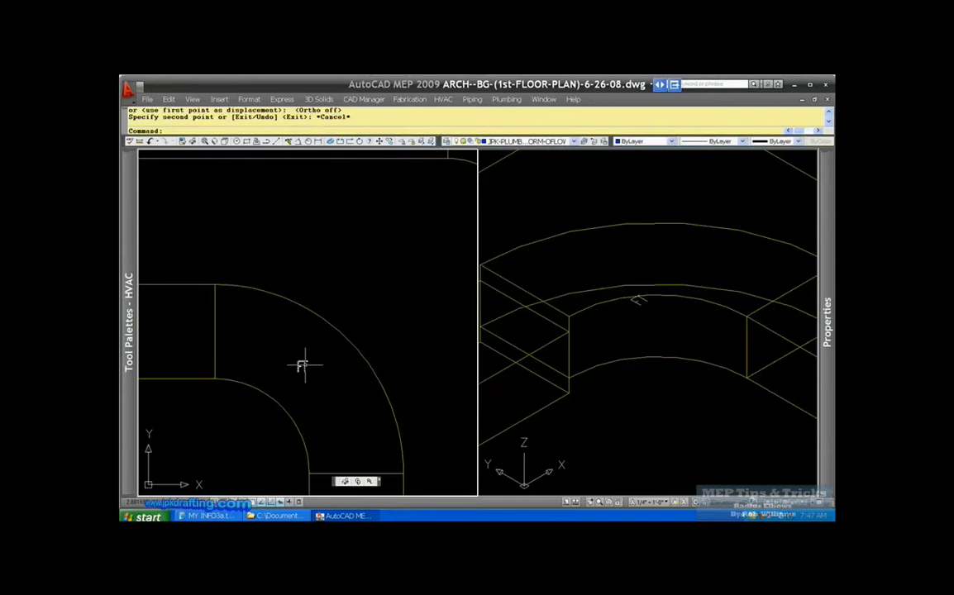
{"action": "key", "text": "Escape"}
- Change the copied elbow label's text to 'TOP DN 6"'
{"action": "double_click", "coordinate": [305, 366]}
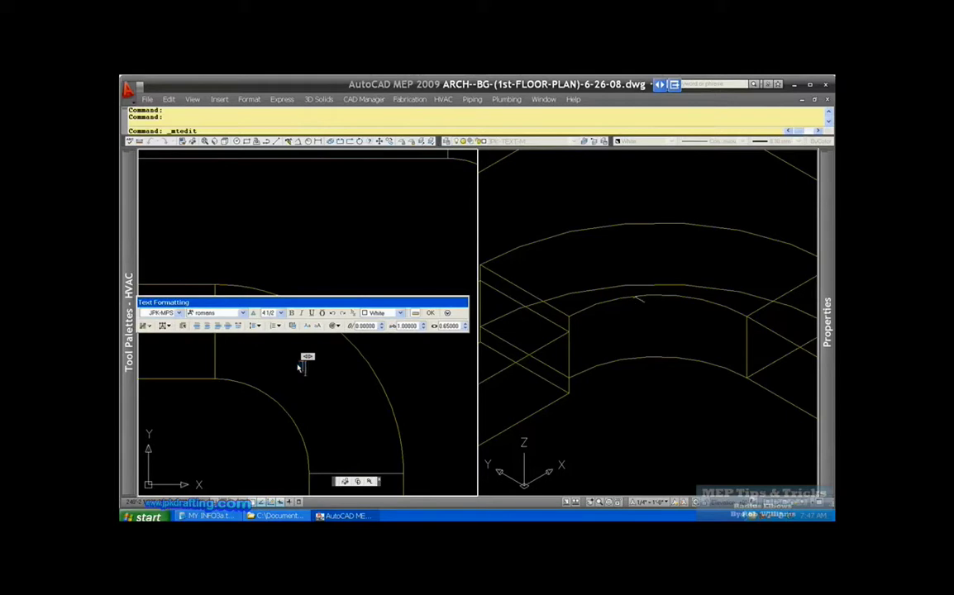
{"action": "type", "text": "TOP DN 6\""}
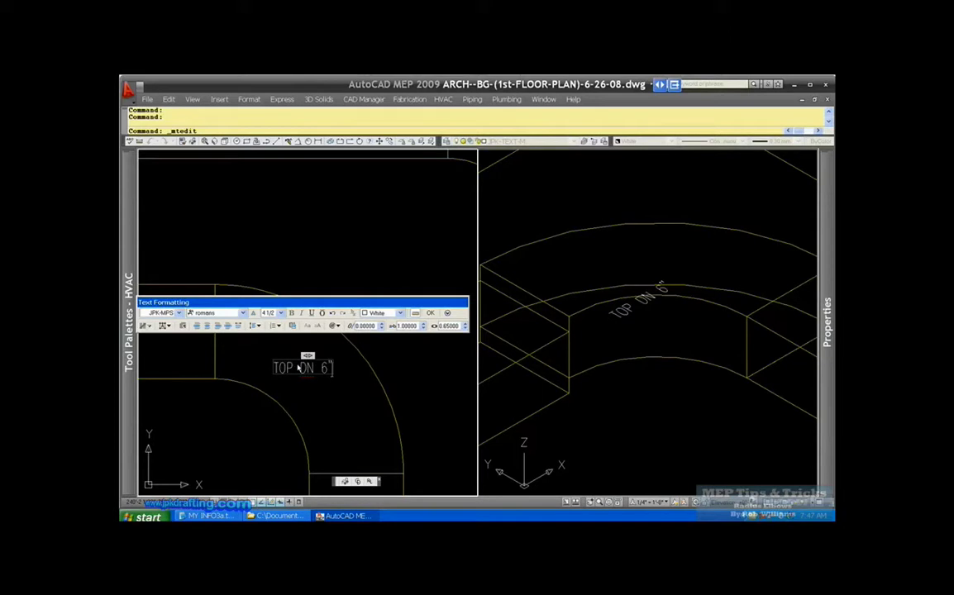
{"action": "left_click", "coordinate": [430, 313]}
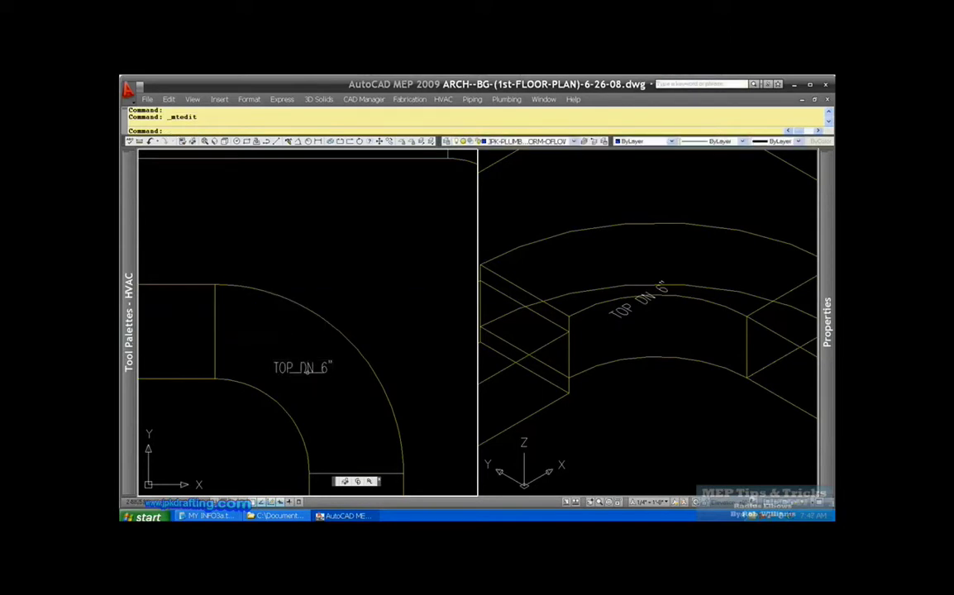
- Rotate the TOP DN 6" label to follow the lower elbow's curve
{"action": "left_click", "coordinate": [305, 368]}
{"action": "right_click", "coordinate": [308, 373]}
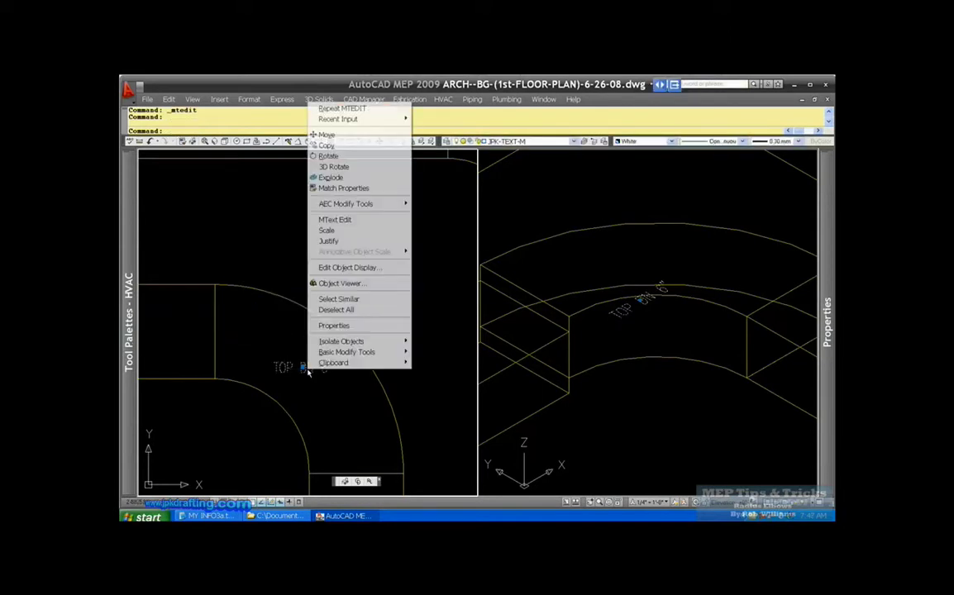
{"action": "left_click", "coordinate": [329, 156]}
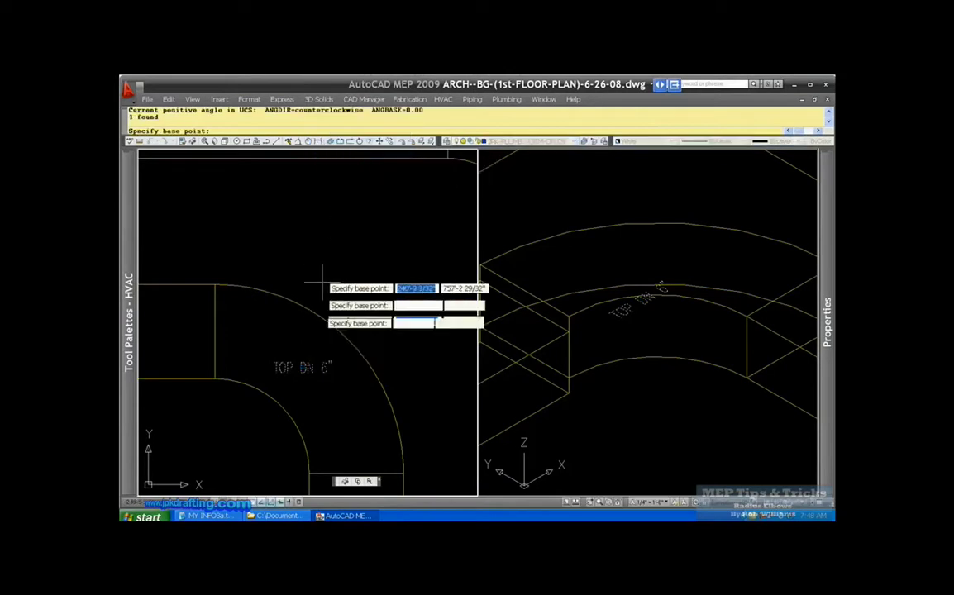
{"action": "left_click", "coordinate": [315, 369]}
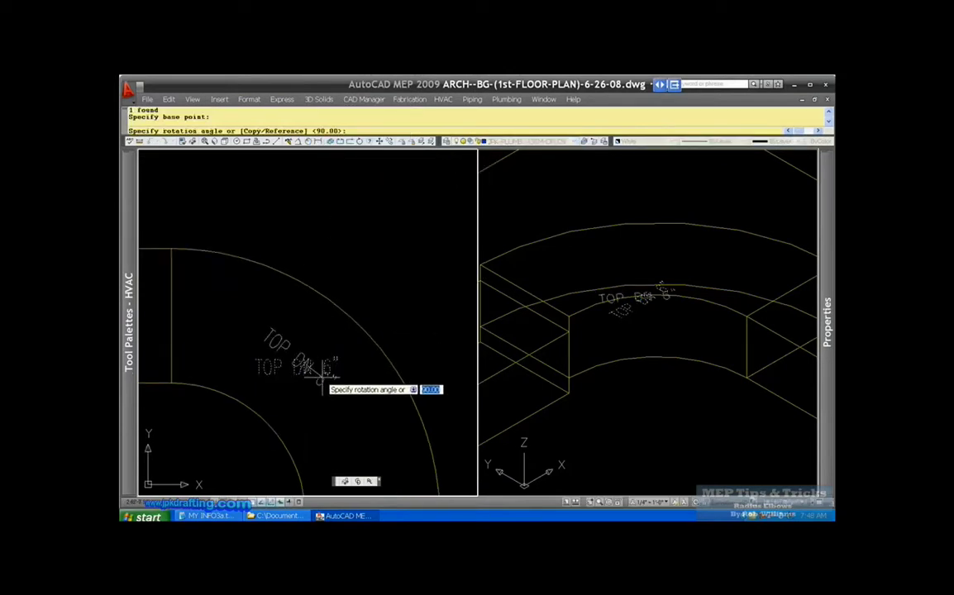
{"action": "left_click", "coordinate": [319, 377]}
- Draw a quick leader arrow beside the label pointing at the elbow, without text
{"action": "left_click", "coordinate": [311, 374]}
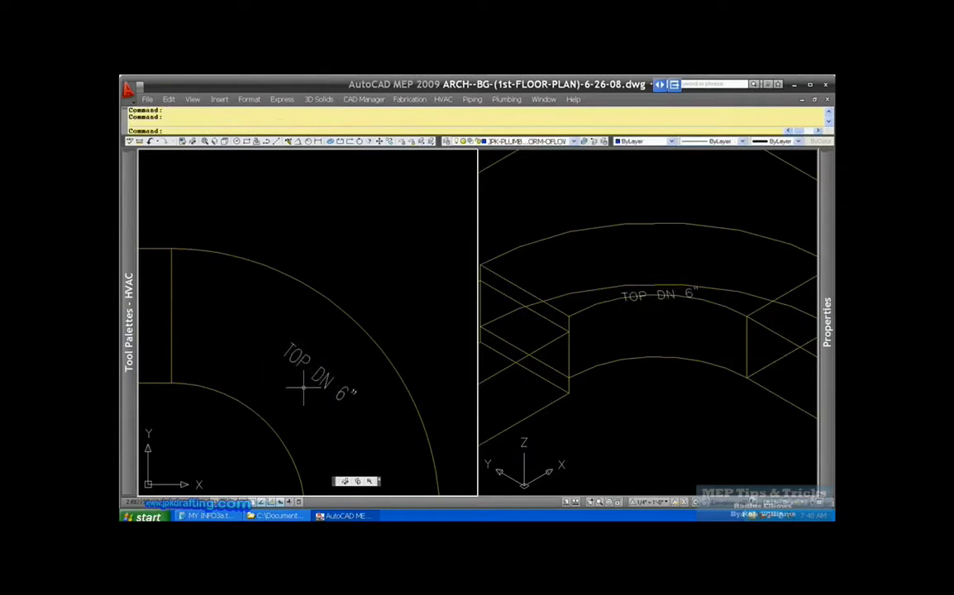
{"action": "right_click", "coordinate": [302, 379]}
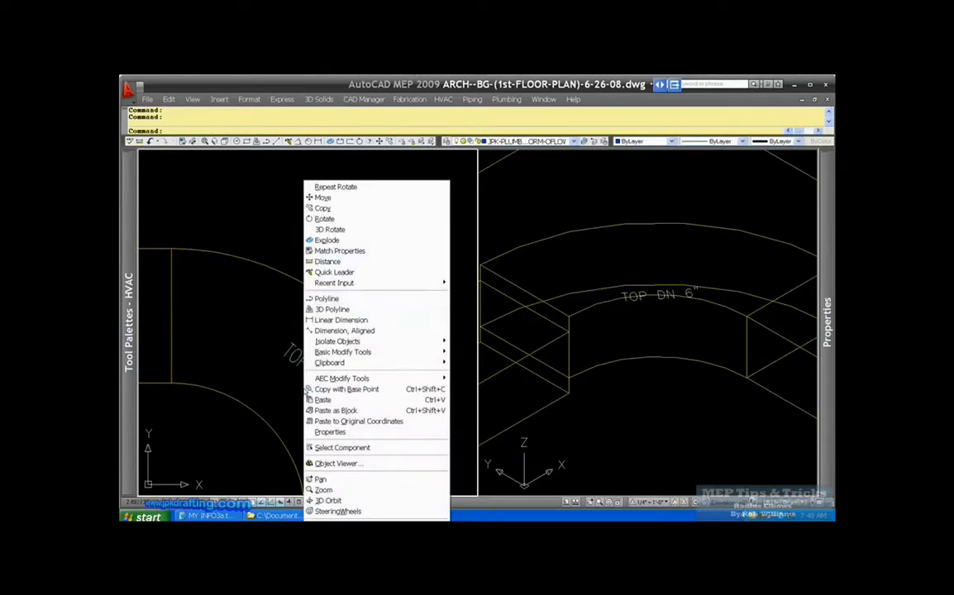
{"action": "left_click", "coordinate": [329, 272]}
{"action": "left_click", "coordinate": [286, 377]}
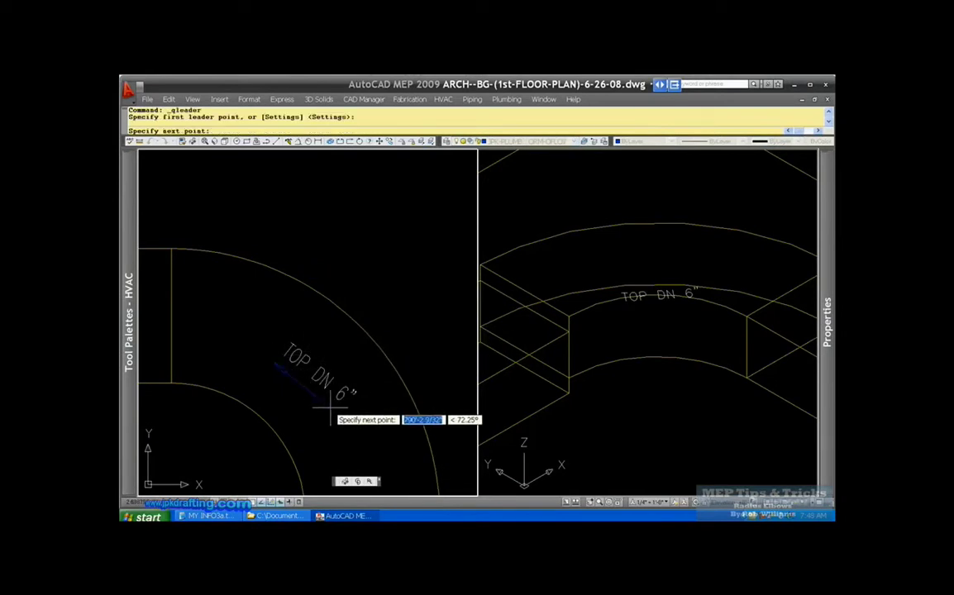
{"action": "left_click", "coordinate": [329, 407]}
{"action": "key", "text": "Escape"}
{"action": "right_click", "coordinate": [329, 377]}
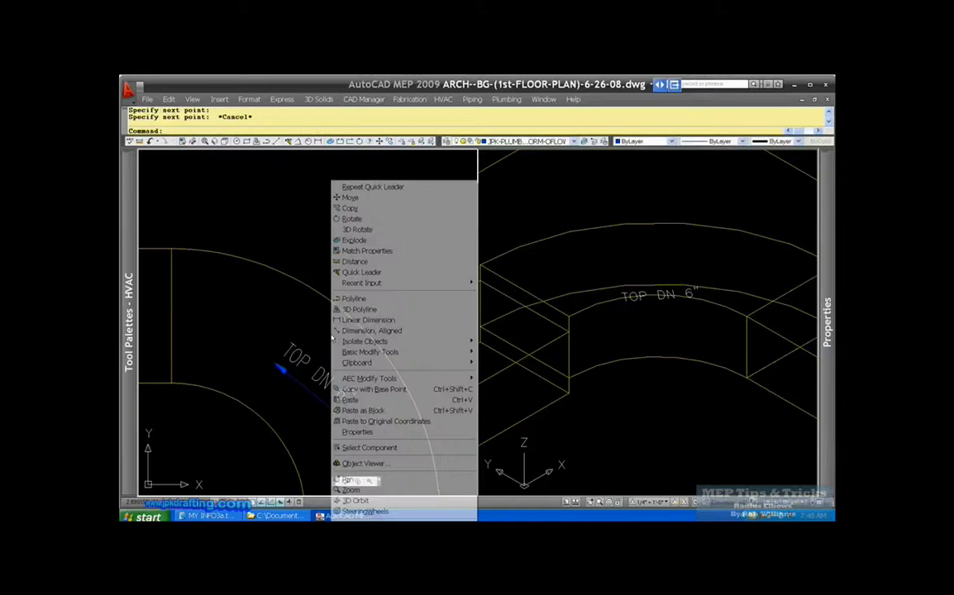
- Match the leader's properties to the TOP DN 6" label so it shares its colour
{"action": "left_click", "coordinate": [364, 251]}
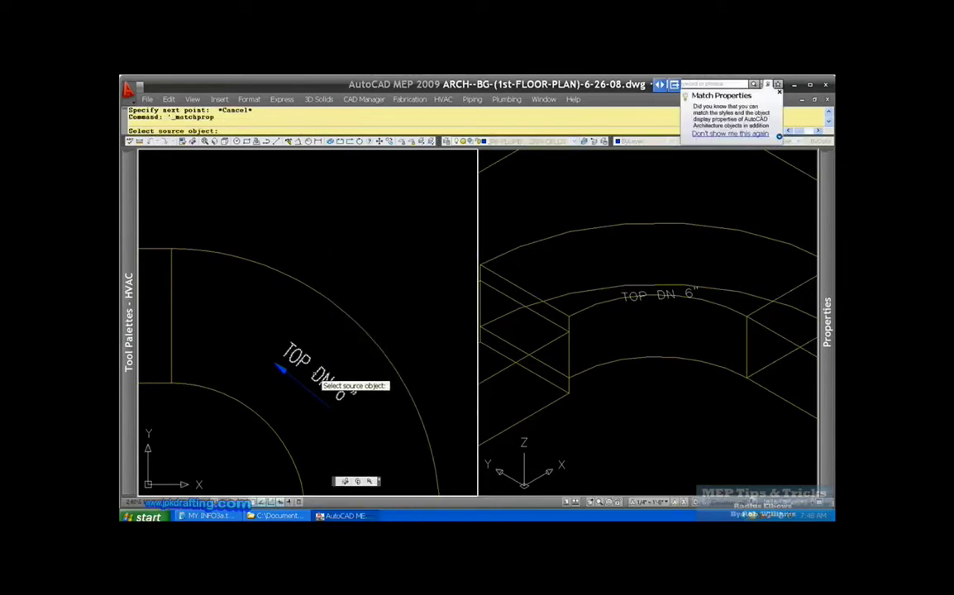
{"action": "left_click", "coordinate": [313, 378]}
{"action": "key", "text": "Escape"}
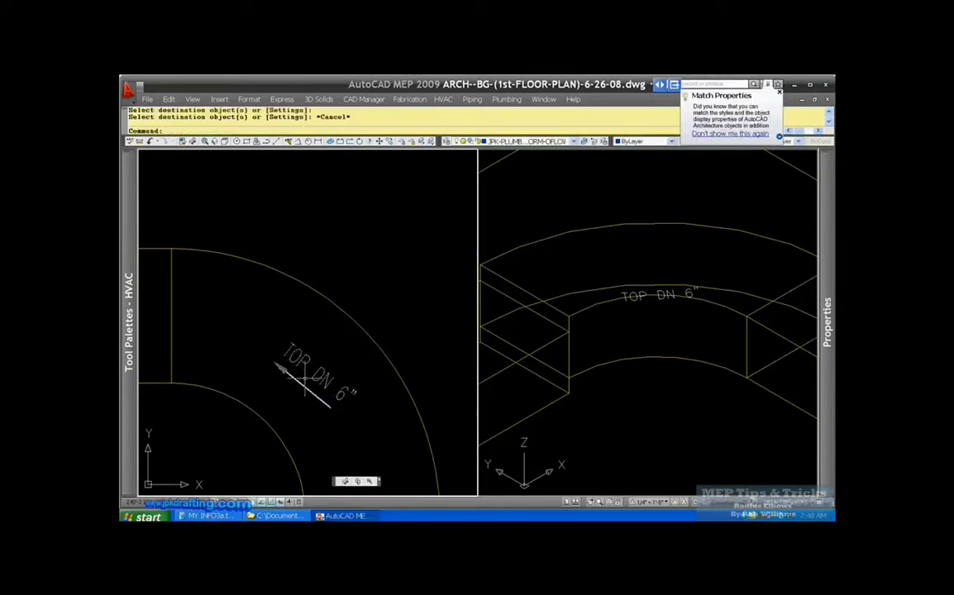
{"action": "scroll", "coordinate": [299, 351], "scroll_direction": "down", "scroll_amount": 2}
{"action": "scroll", "coordinate": [284, 341], "scroll_direction": "up", "scroll_amount": 2}
{"action": "scroll", "coordinate": [330, 334], "scroll_direction": "down", "scroll_amount": 2}
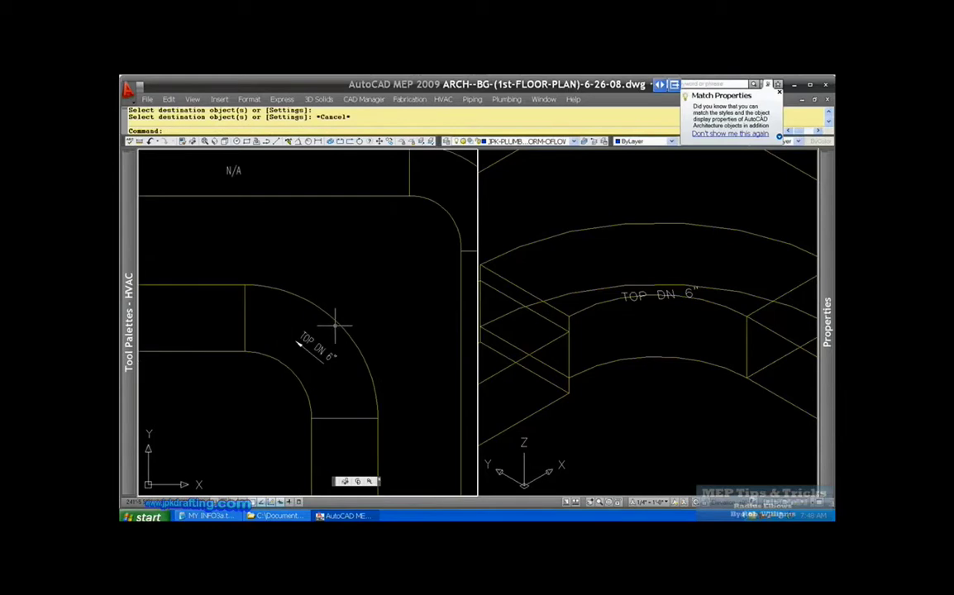
{"action": "scroll", "coordinate": [331, 326], "scroll_direction": "down", "scroll_amount": 2}
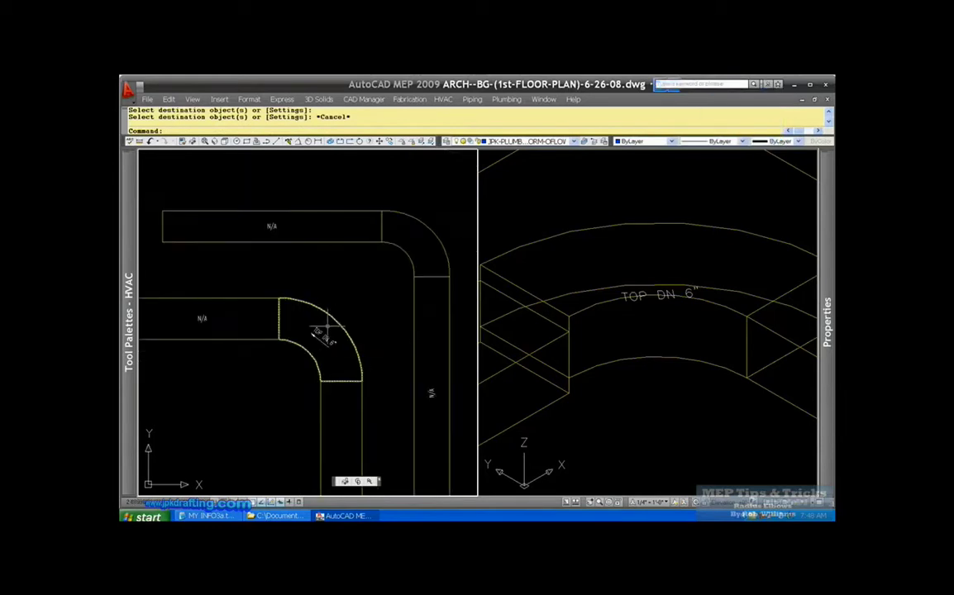
{"action": "scroll", "coordinate": [547, 360], "scroll_direction": "down", "scroll_amount": 2}
{"action": "key", "text": "Escape"}
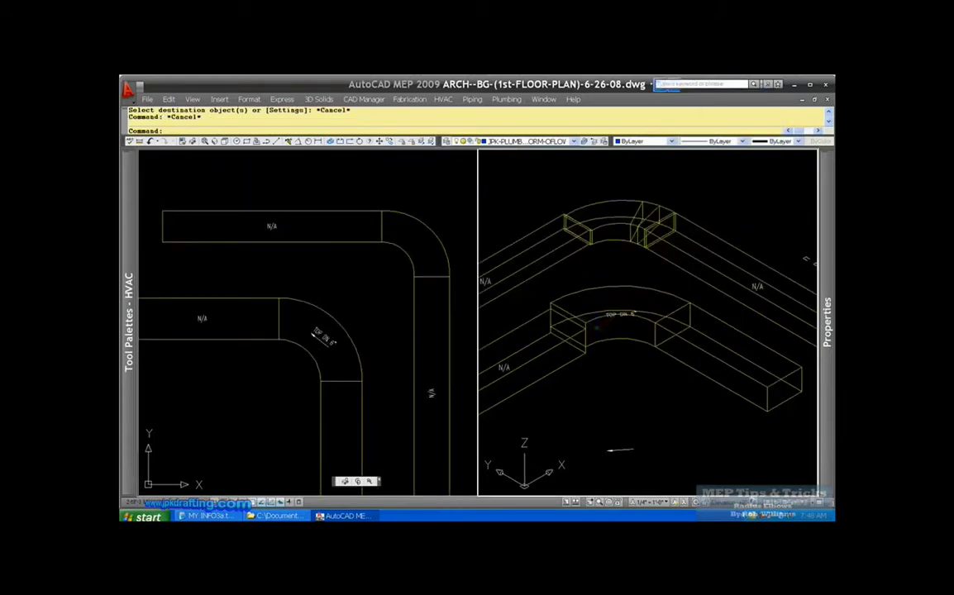
- Zoom in the plan and 3D viewports to check the labelled elbow
{"action": "scroll", "coordinate": [583, 327], "scroll_direction": "up", "scroll_amount": 2}
{"action": "scroll", "coordinate": [587, 325], "scroll_direction": "down", "scroll_amount": 2}
{"action": "scroll", "coordinate": [587, 325], "scroll_direction": "up", "scroll_amount": 2}
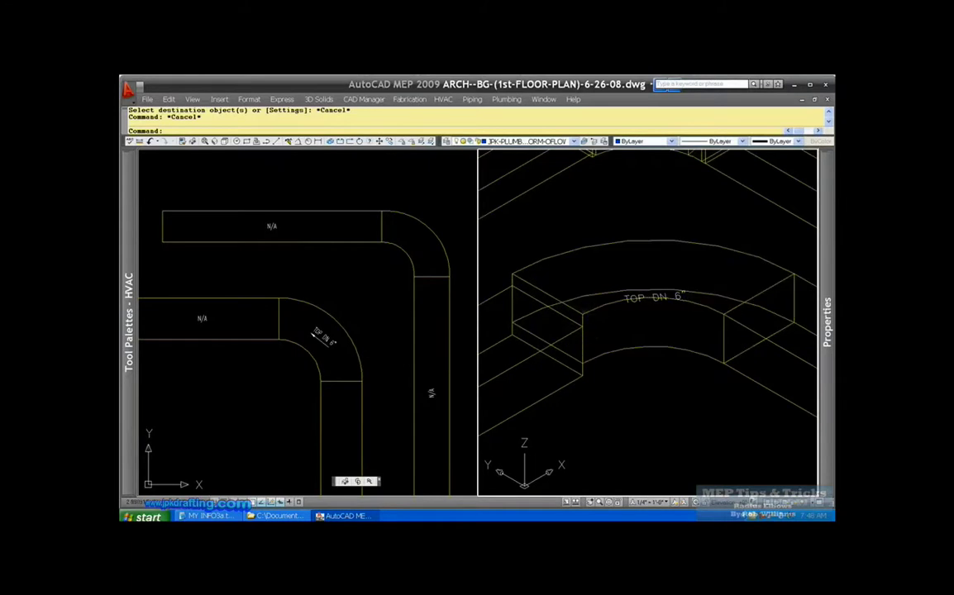
{"action": "left_click", "coordinate": [298, 317]}
{"action": "key", "text": "Escape"}
{"action": "left_click", "coordinate": [618, 370]}
{"action": "scroll", "coordinate": [617, 370], "scroll_direction": "up", "scroll_amount": 3}
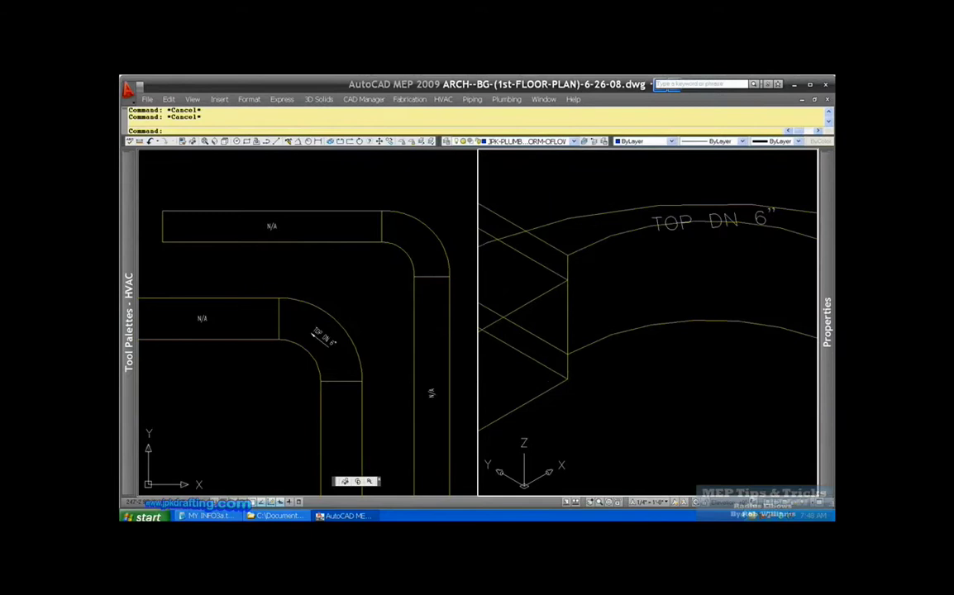
{"action": "scroll", "coordinate": [635, 376], "scroll_direction": "down", "scroll_amount": 3}
{"action": "left_click", "coordinate": [252, 314]}
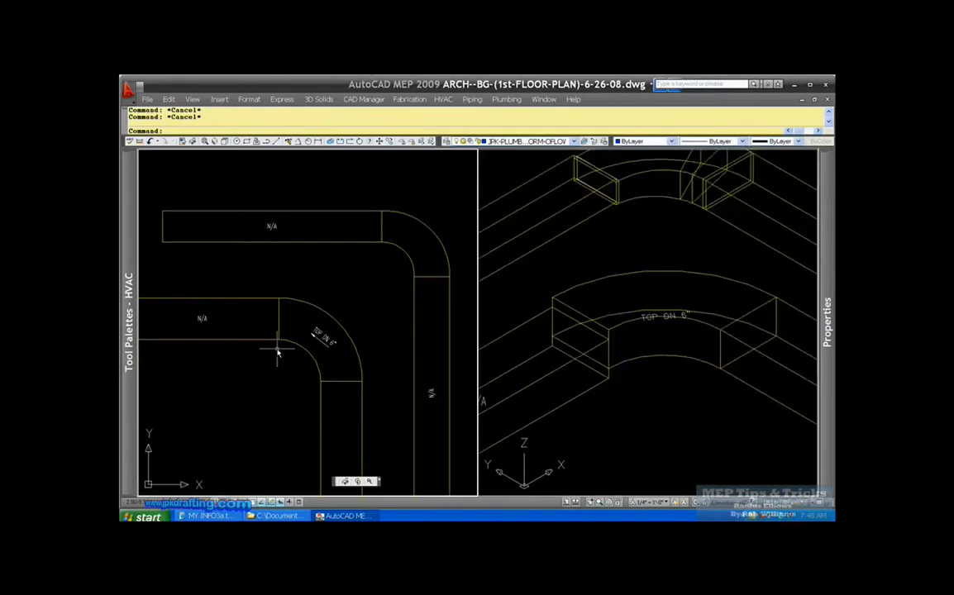
{"action": "scroll", "coordinate": [264, 334], "scroll_direction": "up", "scroll_amount": 3}
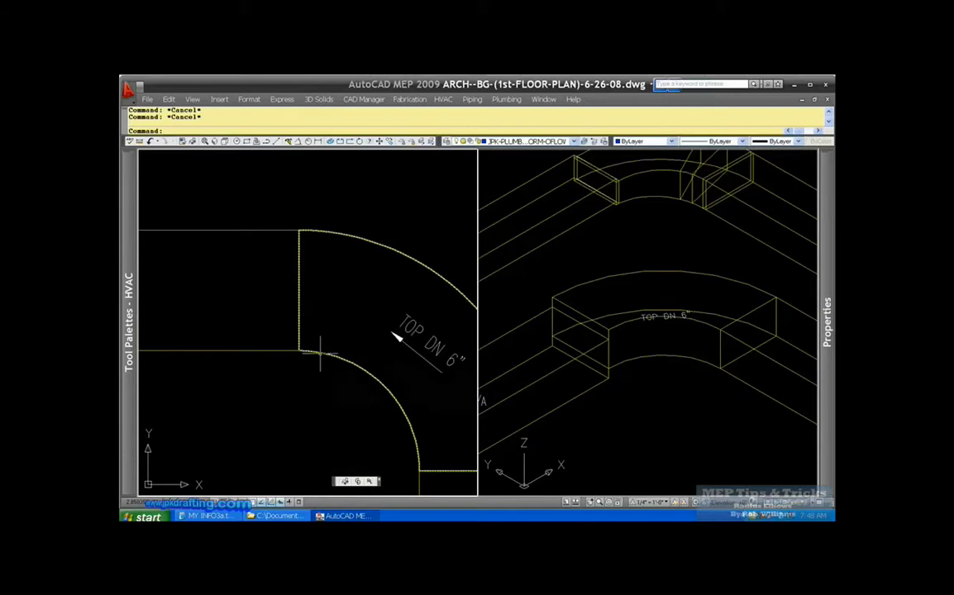
{"action": "scroll", "coordinate": [329, 321], "scroll_direction": "down", "scroll_amount": 3}
{"action": "scroll", "coordinate": [342, 326], "scroll_direction": "down", "scroll_amount": 2}
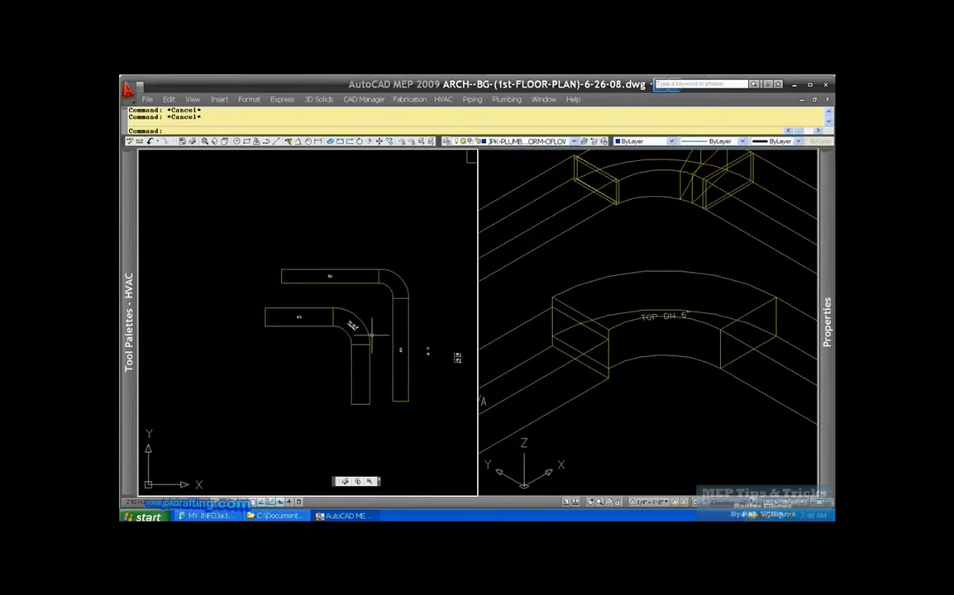
{"action": "scroll", "coordinate": [447, 355], "scroll_direction": "up", "scroll_amount": 3}
{"action": "scroll", "coordinate": [366, 346], "scroll_direction": "down", "scroll_amount": 3}
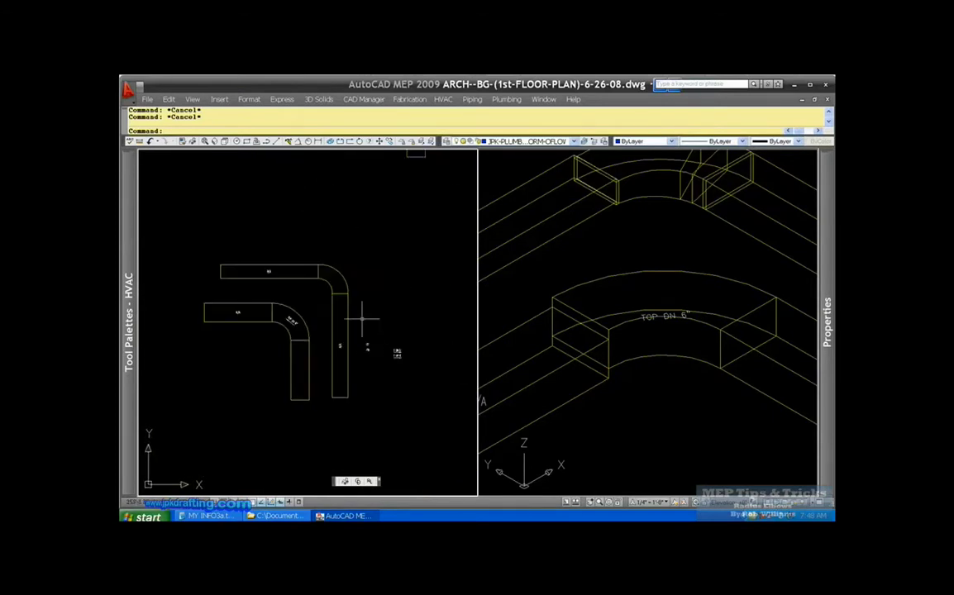
{"action": "scroll", "coordinate": [303, 323], "scroll_direction": "up", "scroll_amount": 2}
{"action": "scroll", "coordinate": [315, 329], "scroll_direction": "up", "scroll_amount": 2}
{"action": "scroll", "coordinate": [323, 336], "scroll_direction": "down", "scroll_amount": 3}
{"action": "scroll", "coordinate": [308, 331], "scroll_direction": "up", "scroll_amount": 3}
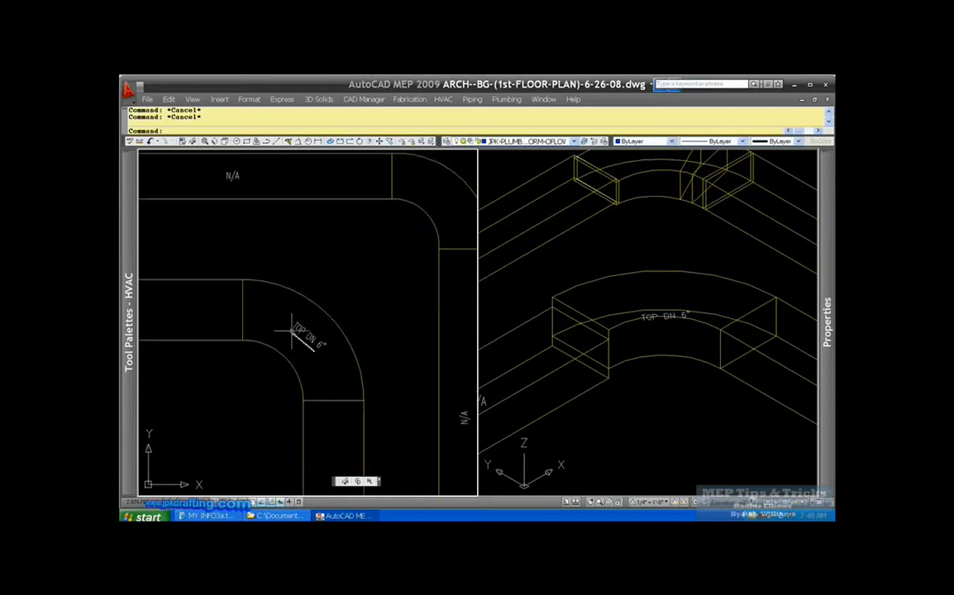
{"action": "scroll", "coordinate": [262, 270], "scroll_direction": "up", "scroll_amount": 1}
{"action": "scroll", "coordinate": [334, 323], "scroll_direction": "down", "scroll_amount": 3}
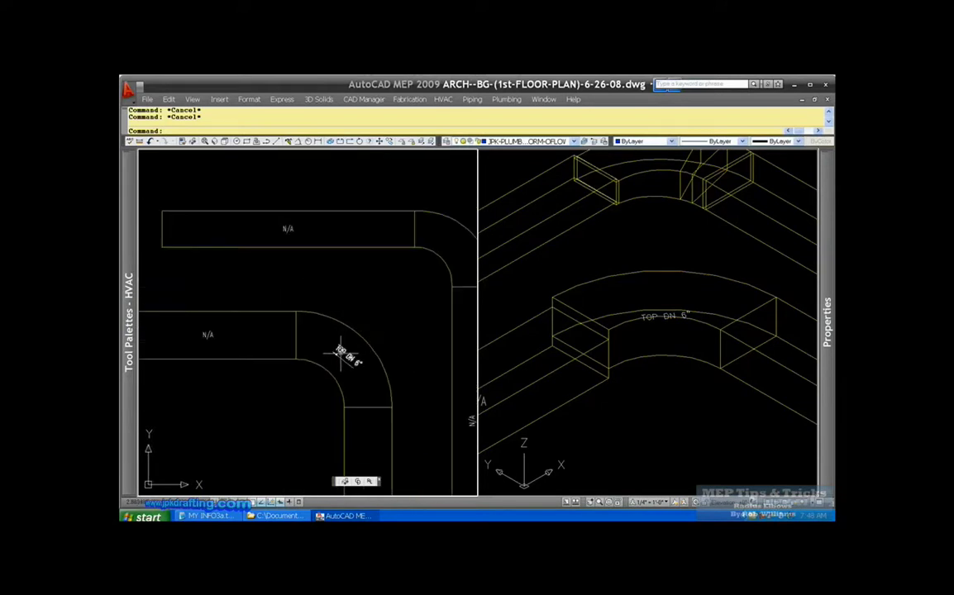
{"action": "scroll", "coordinate": [331, 347], "scroll_direction": "up", "scroll_amount": 3}
{"action": "left_click", "coordinate": [616, 338]}
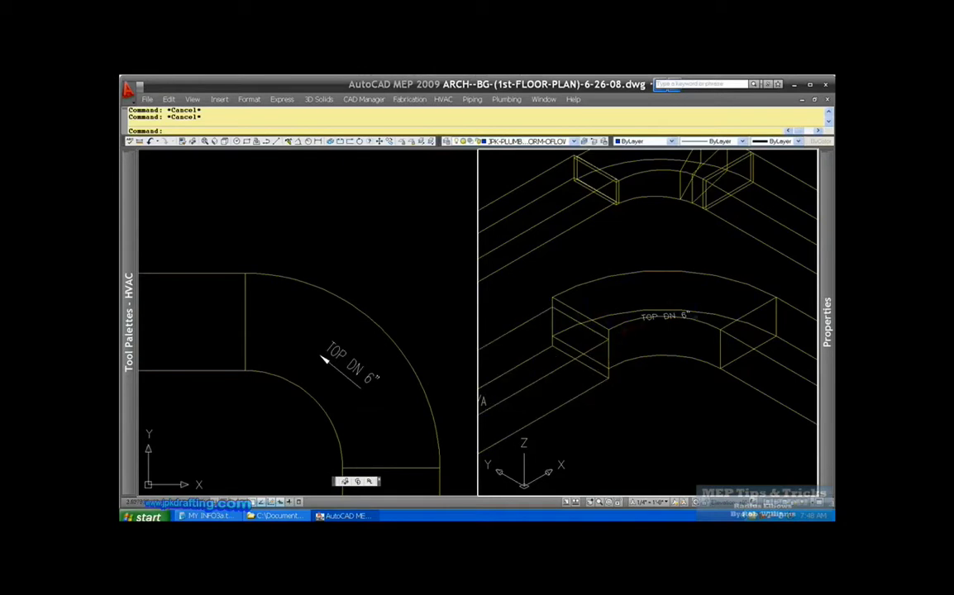
{"action": "left_click", "coordinate": [331, 362]}
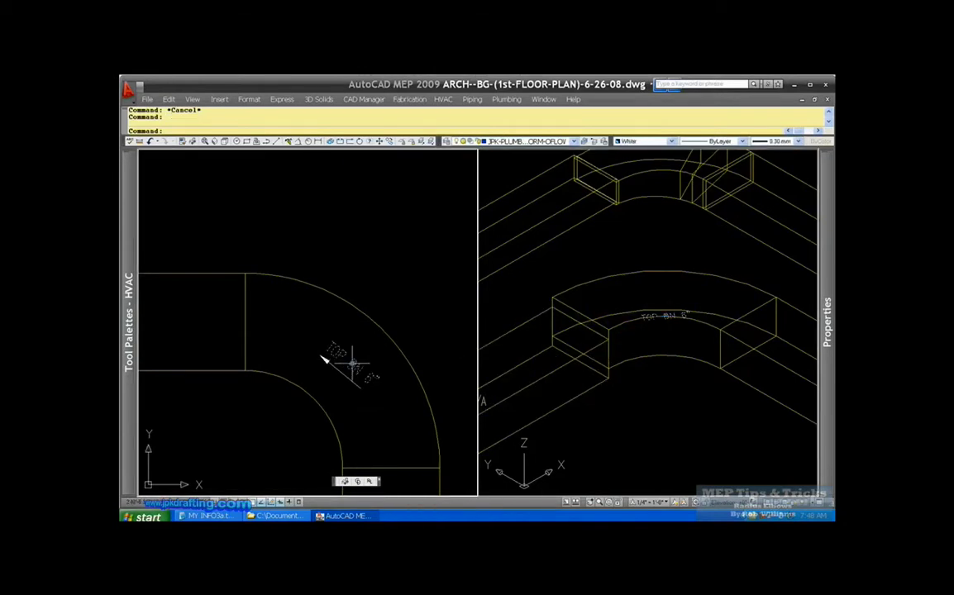
{"action": "scroll", "coordinate": [329, 361], "scroll_direction": "up", "scroll_amount": 3}
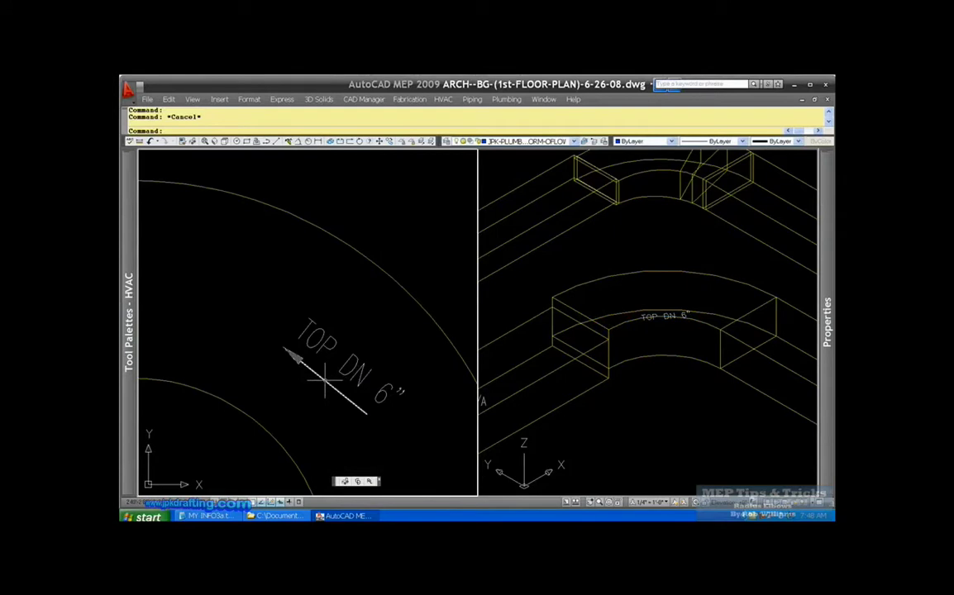
{"action": "scroll", "coordinate": [328, 370], "scroll_direction": "down", "scroll_amount": 5}
{"action": "scroll", "coordinate": [329, 370], "scroll_direction": "down", "scroll_amount": 1}
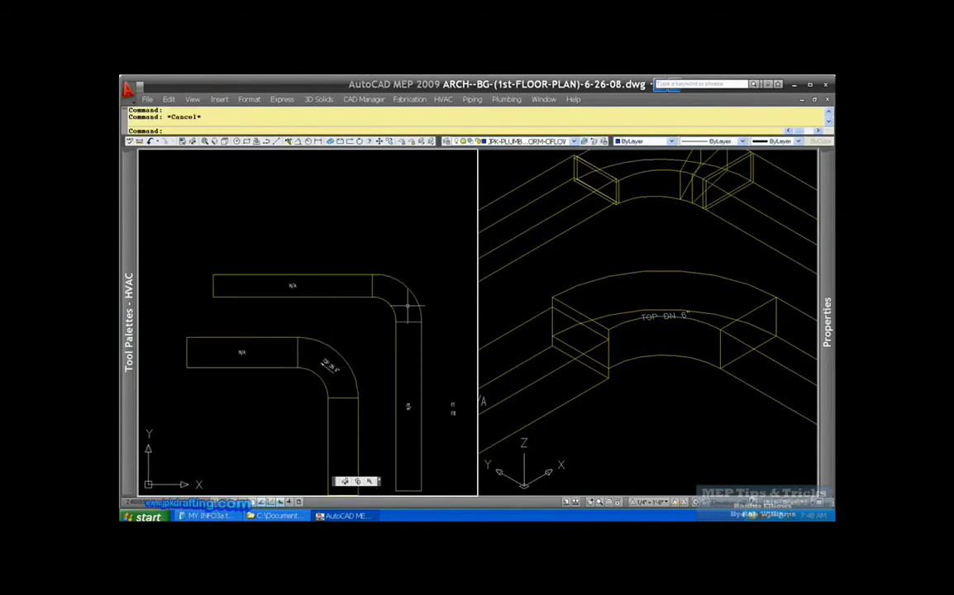
{"action": "scroll", "coordinate": [394, 287], "scroll_direction": "up", "scroll_amount": 2}
{"action": "scroll", "coordinate": [373, 305], "scroll_direction": "down", "scroll_amount": 1}
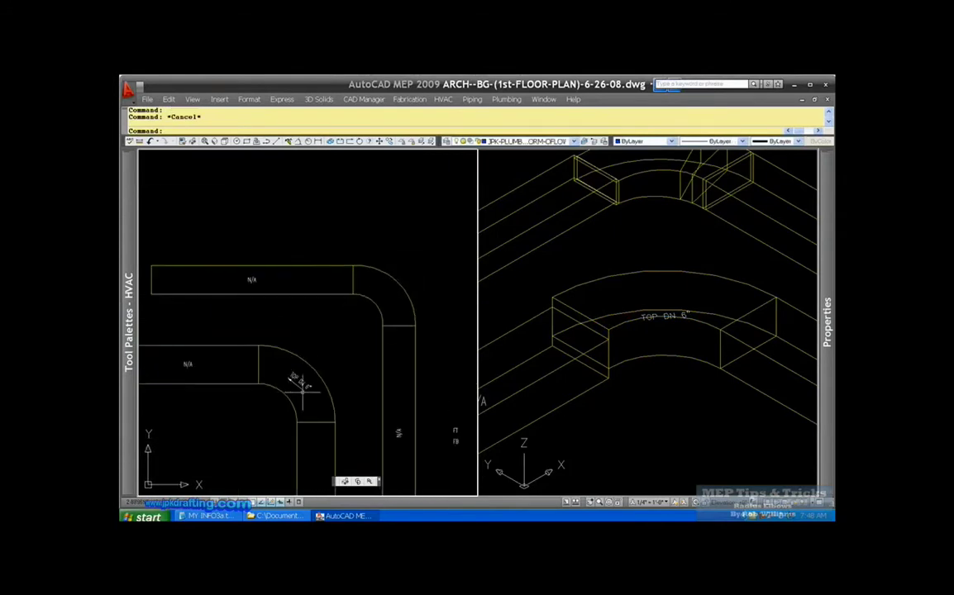
{"action": "scroll", "coordinate": [300, 389], "scroll_direction": "up", "scroll_amount": 2}
{"action": "scroll", "coordinate": [304, 390], "scroll_direction": "down", "scroll_amount": 4}
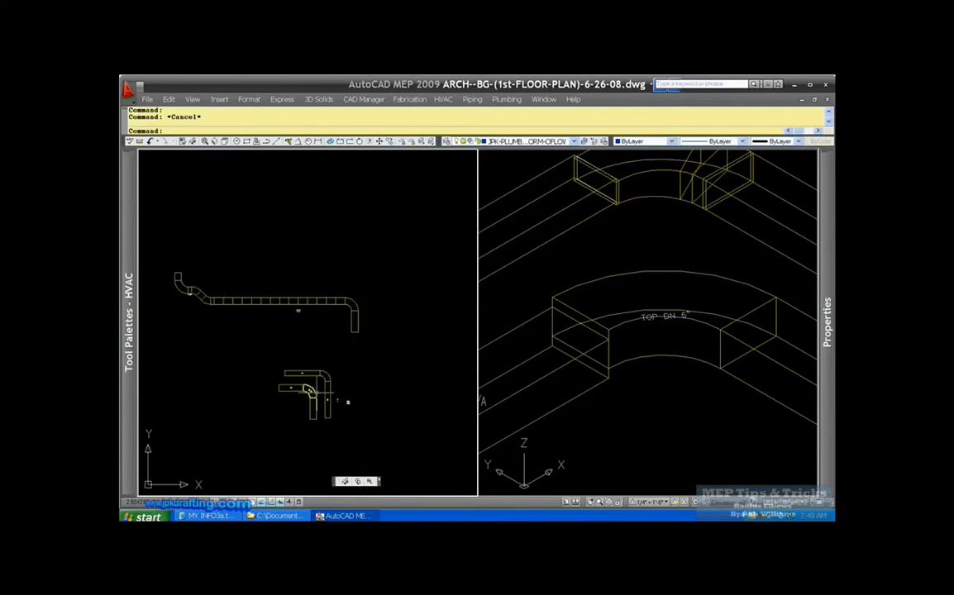
{"action": "scroll", "coordinate": [304, 302], "scroll_direction": "up", "scroll_amount": 3}
{"action": "scroll", "coordinate": [300, 331], "scroll_direction": "down", "scroll_amount": 3}
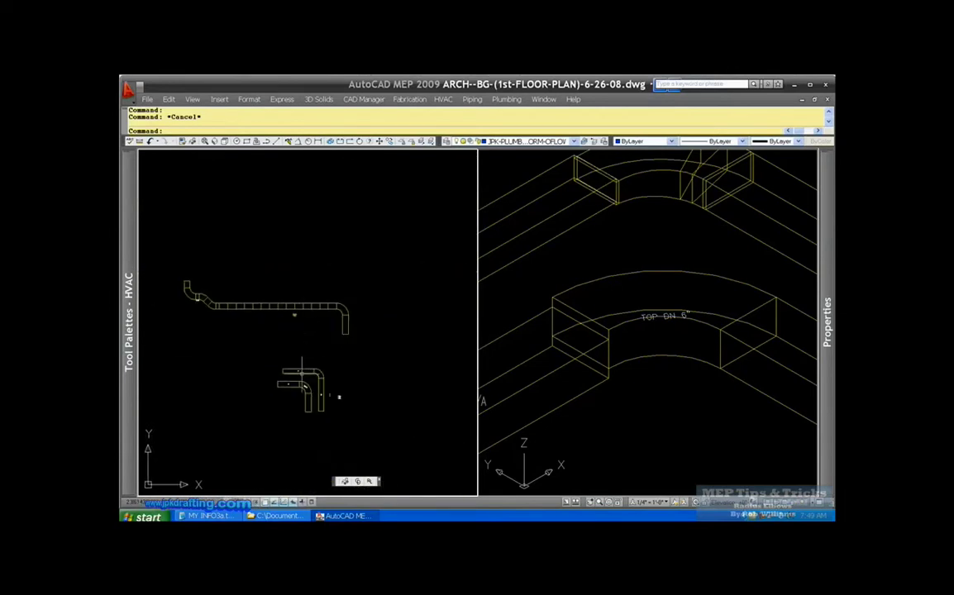
{"action": "scroll", "coordinate": [307, 387], "scroll_direction": "up", "scroll_amount": 4}
{"action": "scroll", "coordinate": [308, 386], "scroll_direction": "up", "scroll_amount": 2}
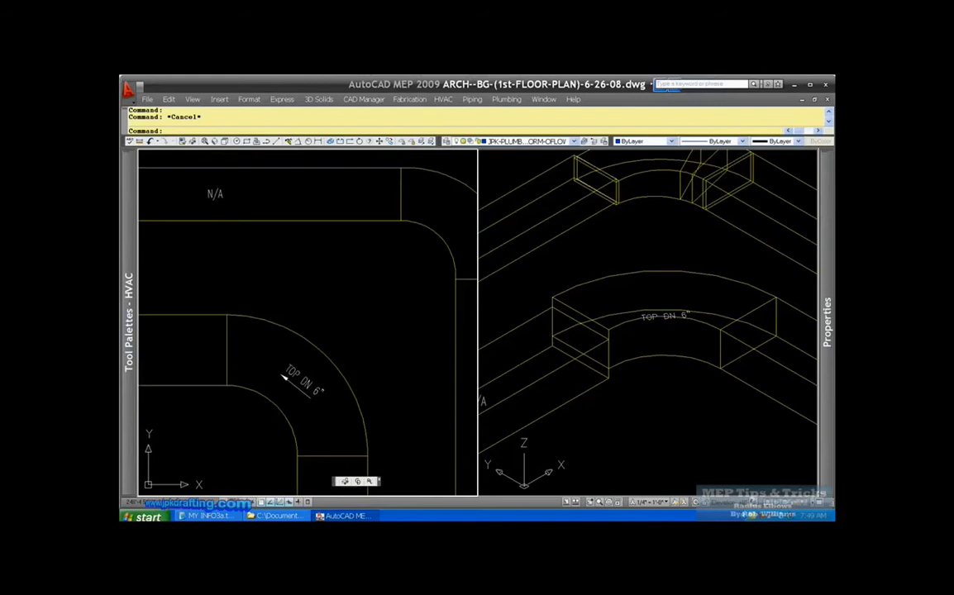